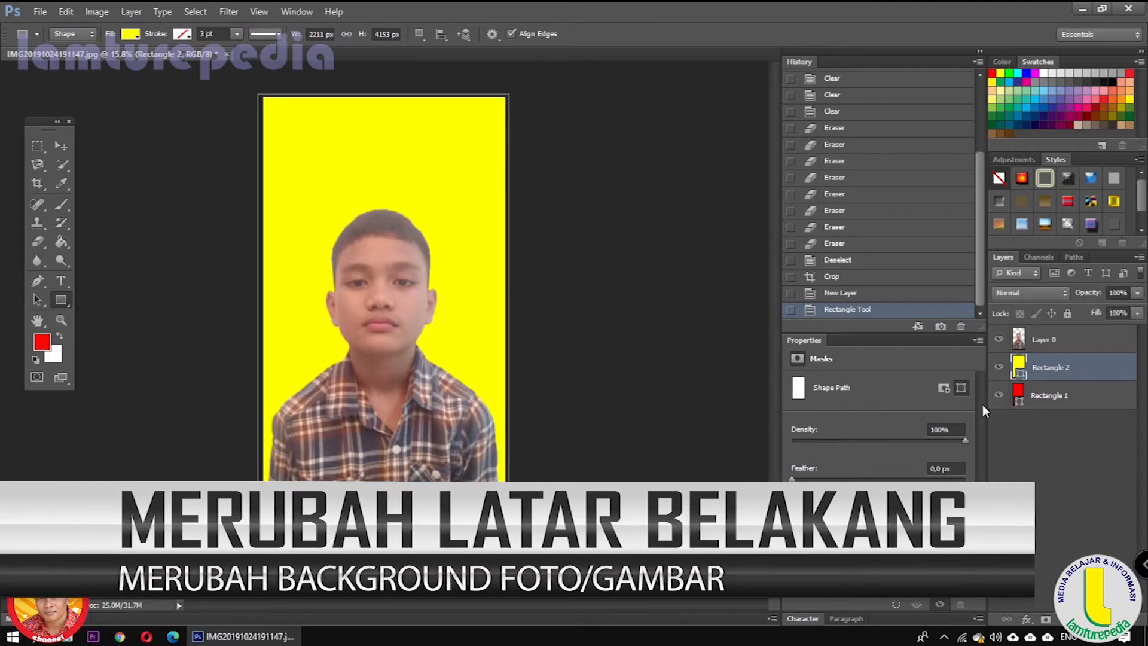
Toggle the visibility of the Rectangle 2 and Rectangle 1 background layers to compare the portrait's backgrounds.
{"action": "left_click_drag", "start_coordinate": [998, 367], "coordinate": [999, 395]}
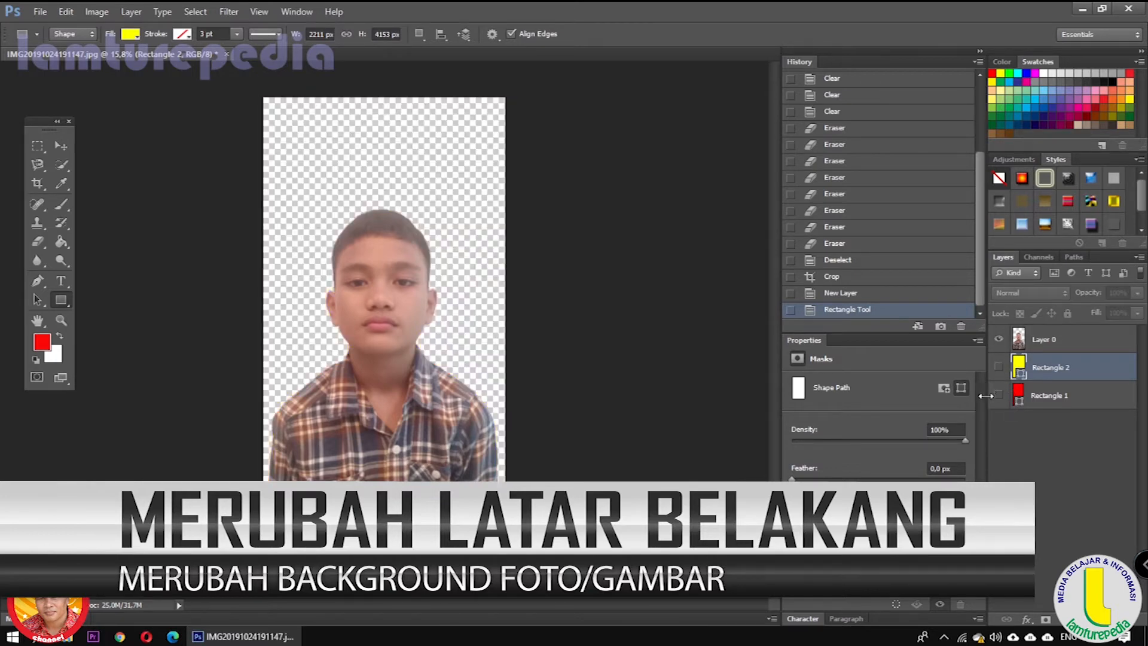
{"action": "left_click", "coordinate": [998, 395]}
{"action": "left_click", "coordinate": [999, 367]}
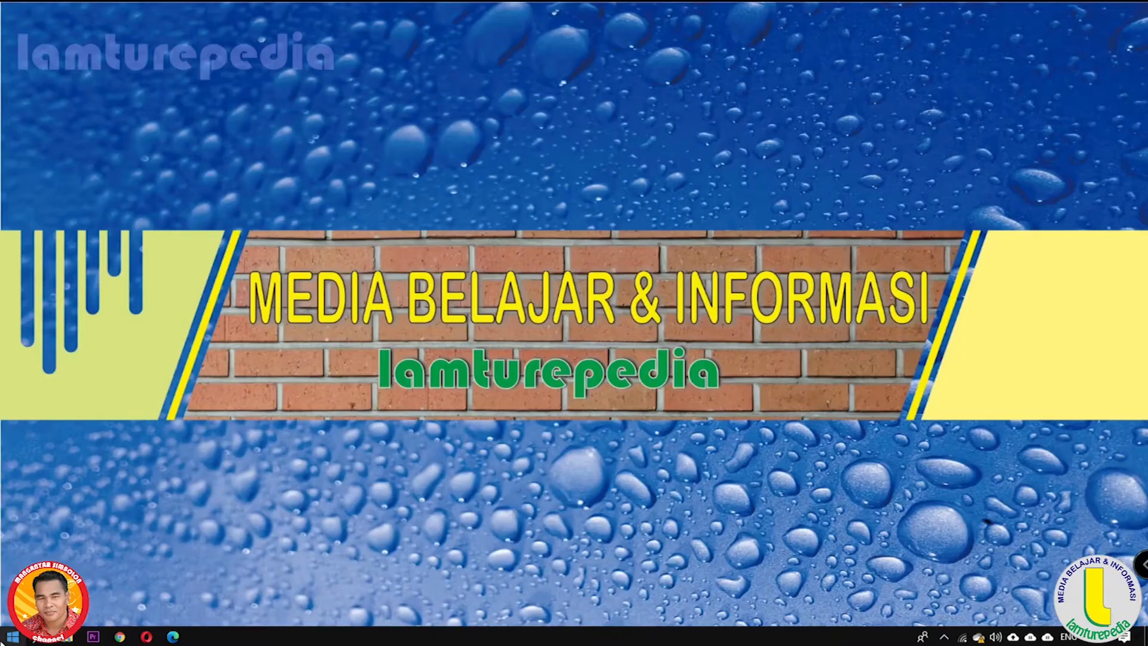
{"action": "key", "text": "super"}
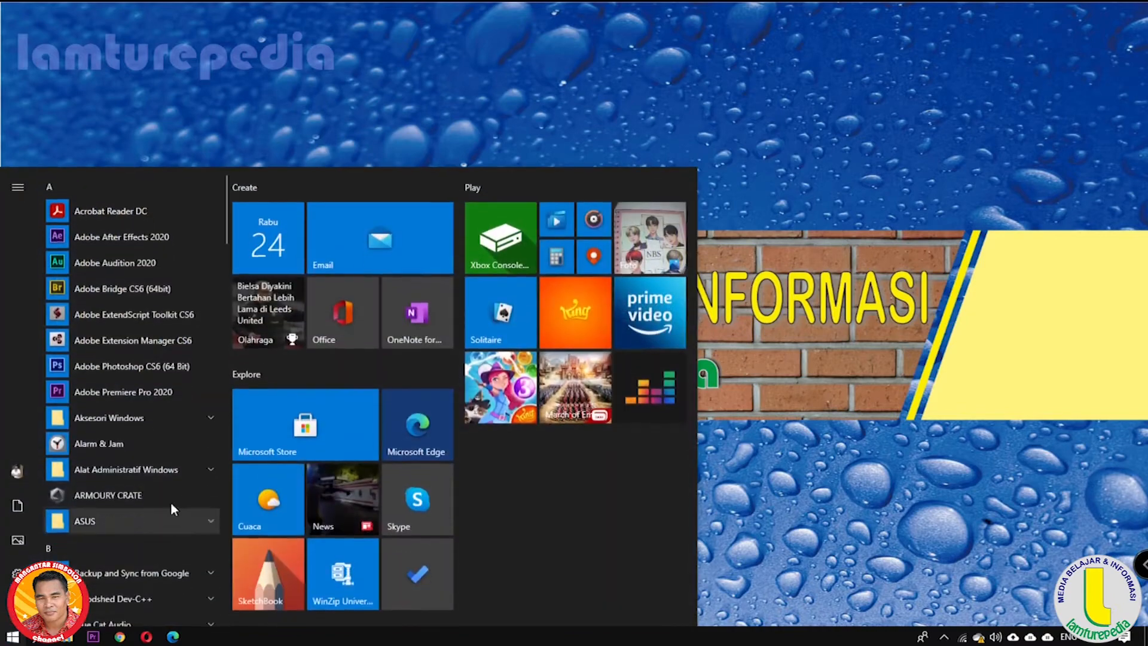
{"action": "left_click", "coordinate": [117, 366]}
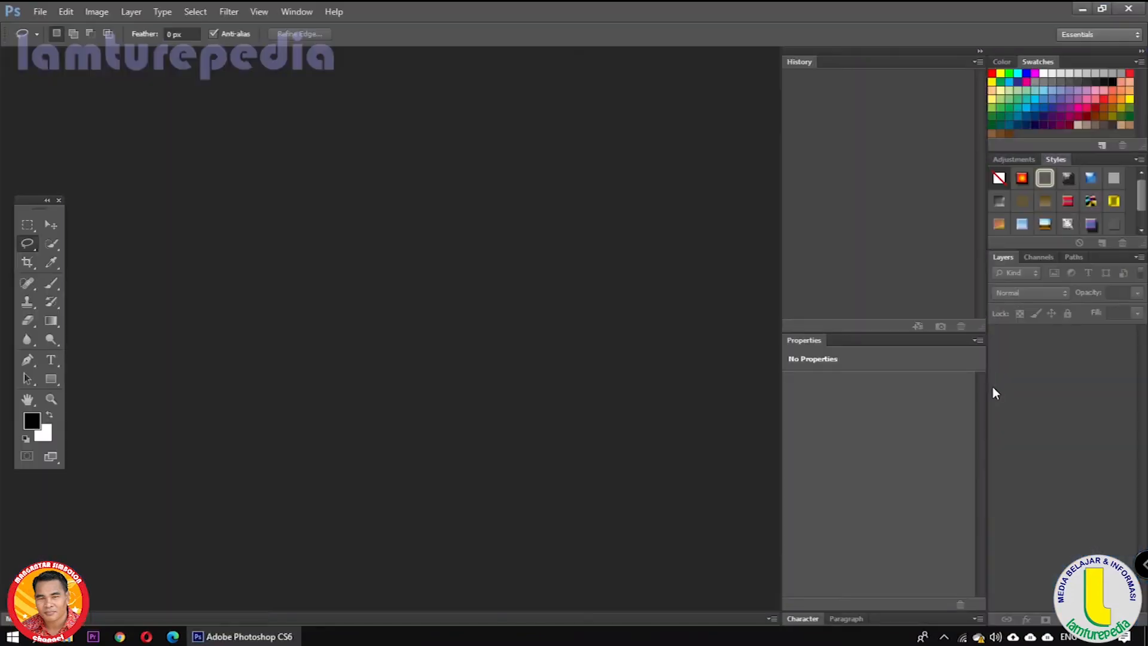
{"action": "left_click", "coordinate": [40, 12]}
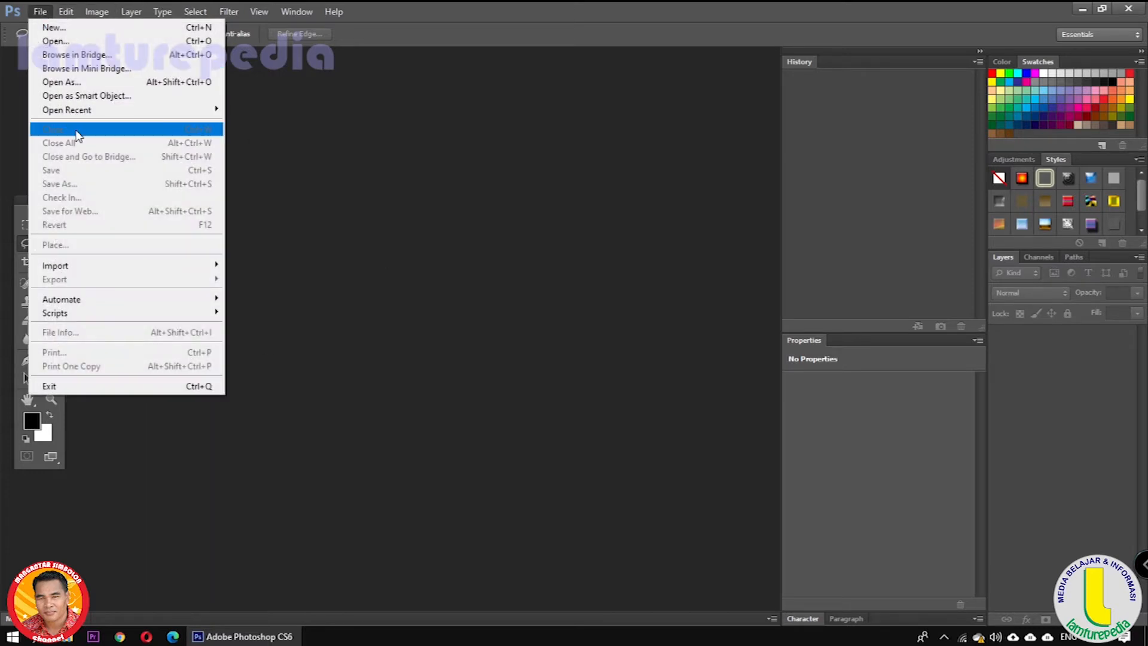
{"action": "left_click", "coordinate": [93, 41]}
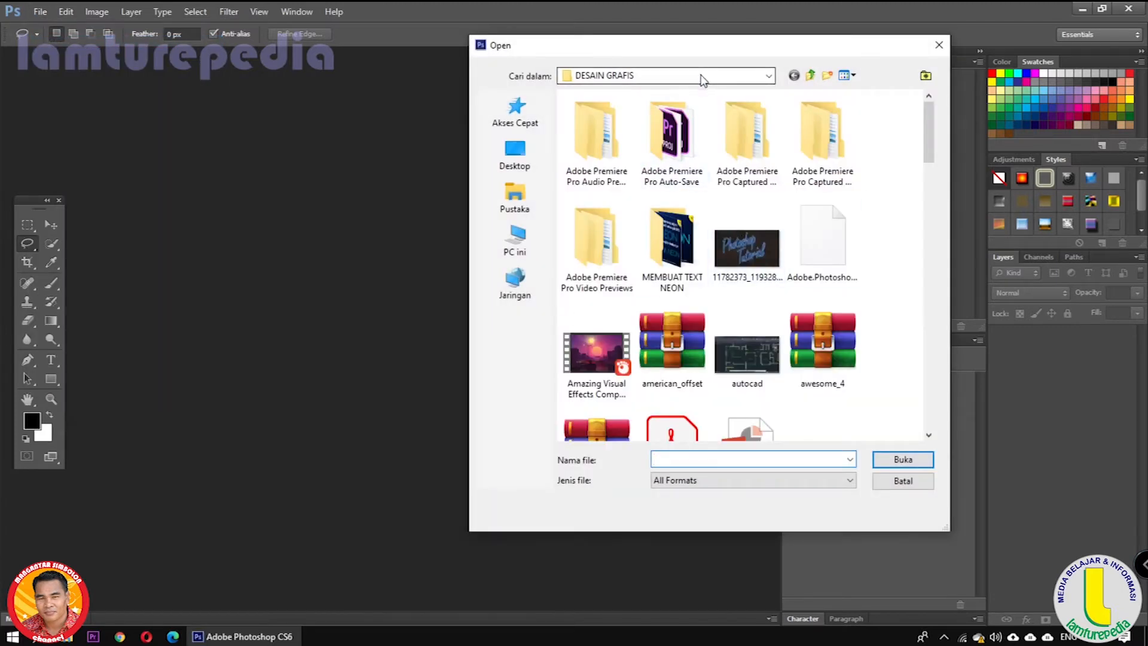
{"action": "left_click", "coordinate": [600, 75]}
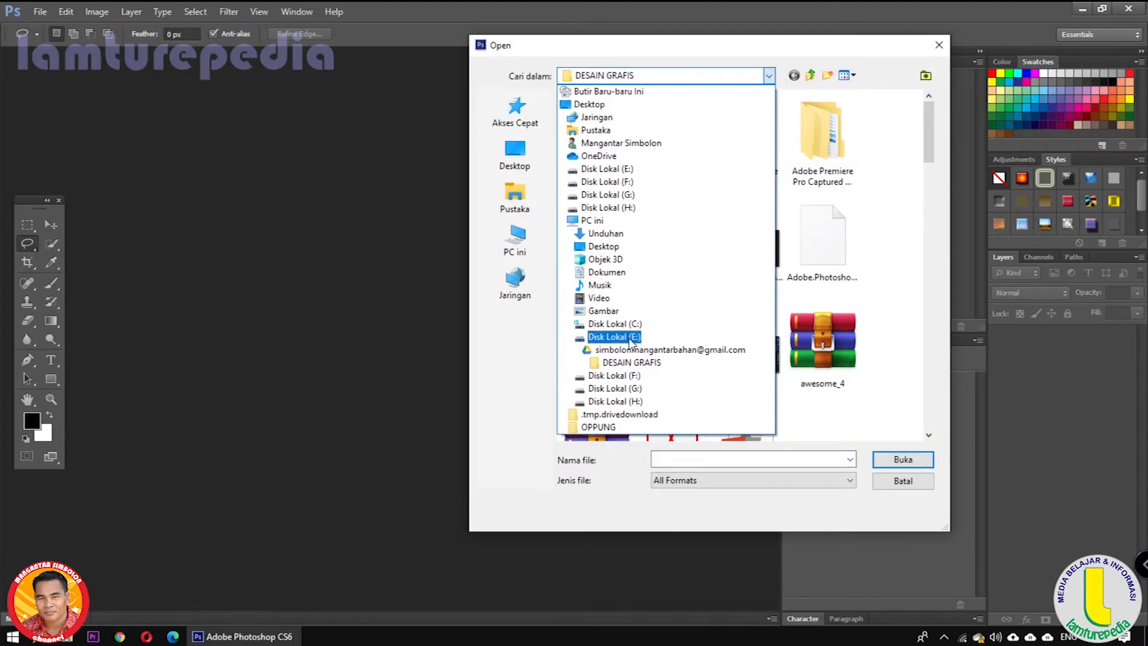
{"action": "left_click", "coordinate": [658, 360]}
{"action": "left_click_drag", "start_coordinate": [928, 133], "coordinate": [930, 223]}
{"action": "left_click", "coordinate": [675, 299]}
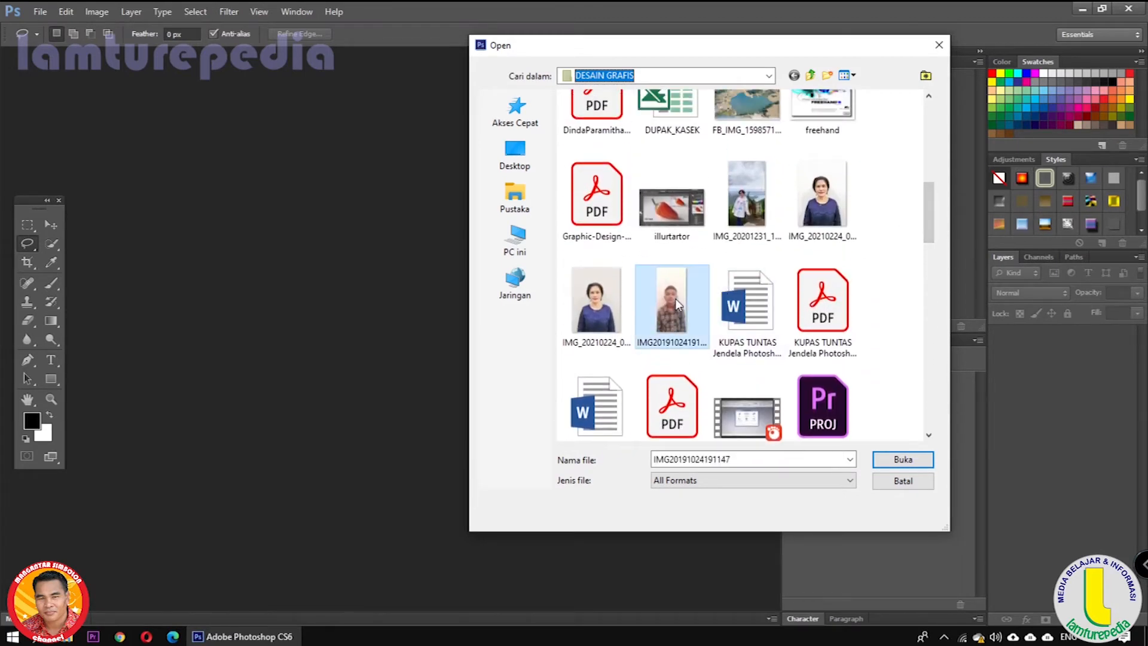
{"action": "left_click", "coordinate": [884, 460]}
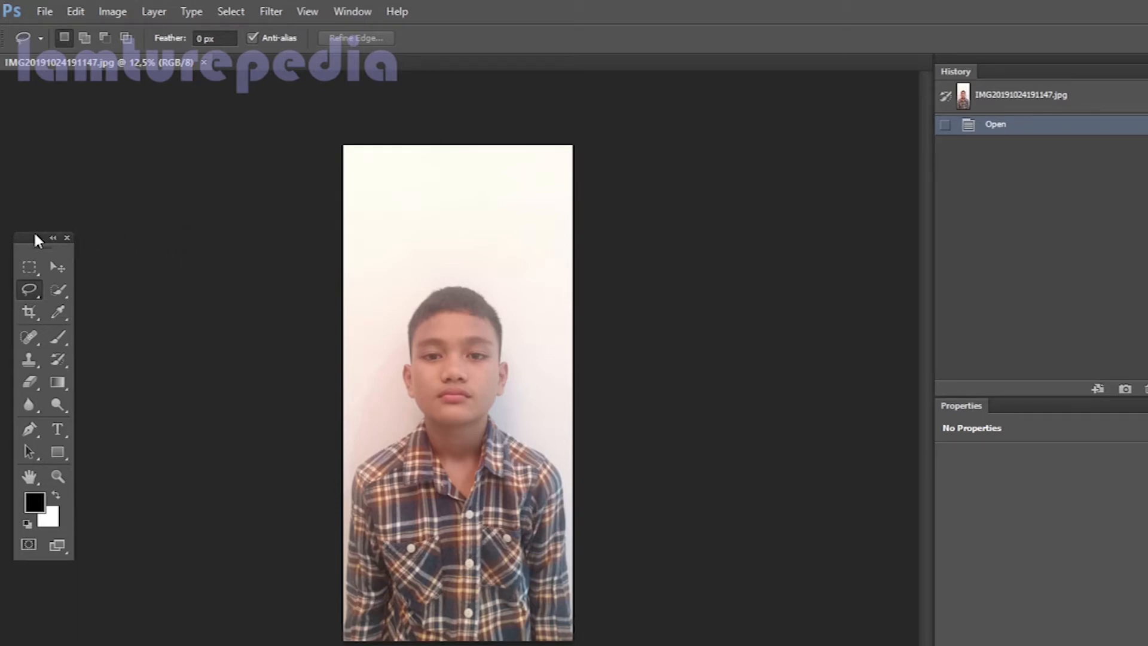
Move the floating toolbox higher and examine the tool variants in the marquee, lasso and quick selection groups.
{"action": "left_click_drag", "start_coordinate": [34, 238], "coordinate": [47, 143]}
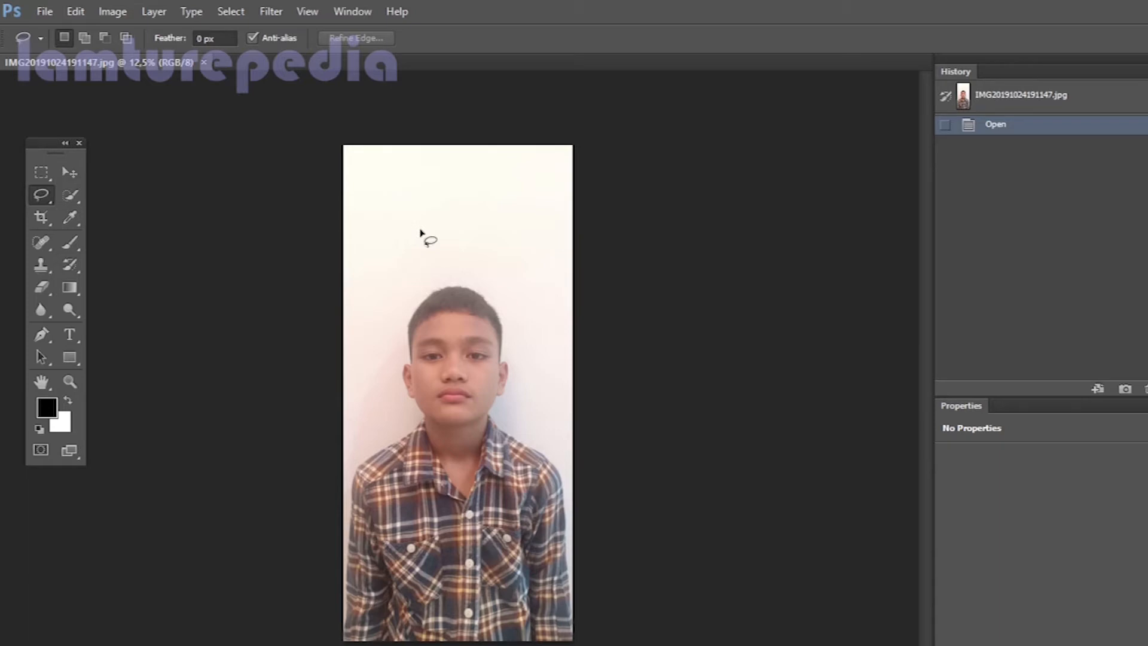
{"action": "left_click", "coordinate": [43, 174]}
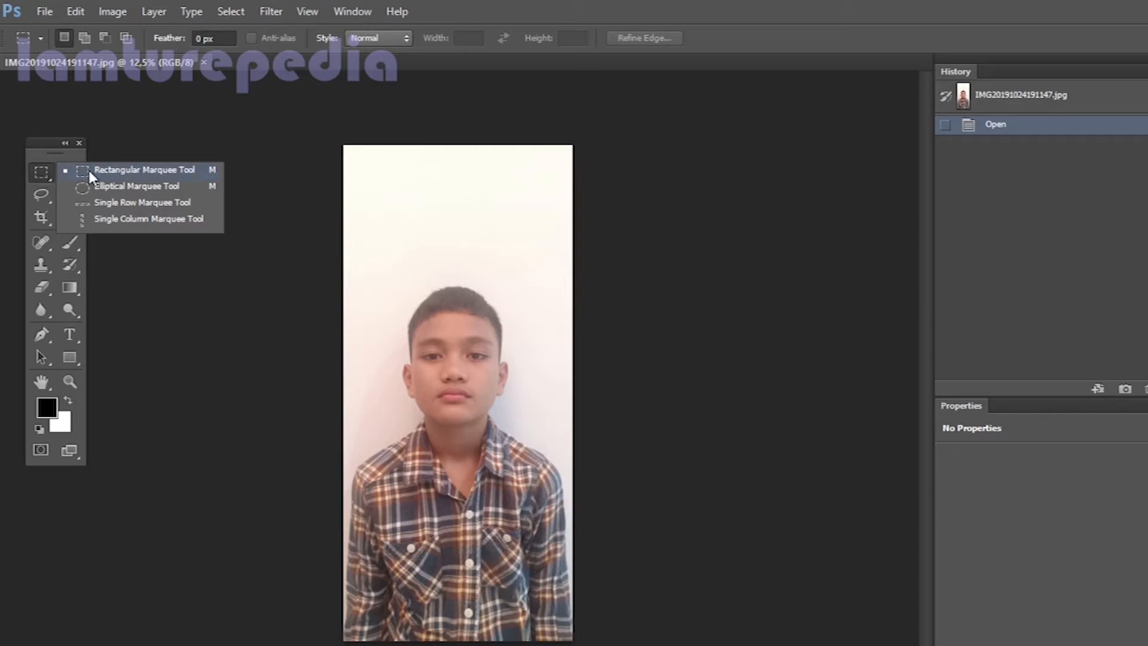
{"action": "left_click", "coordinate": [41, 195]}
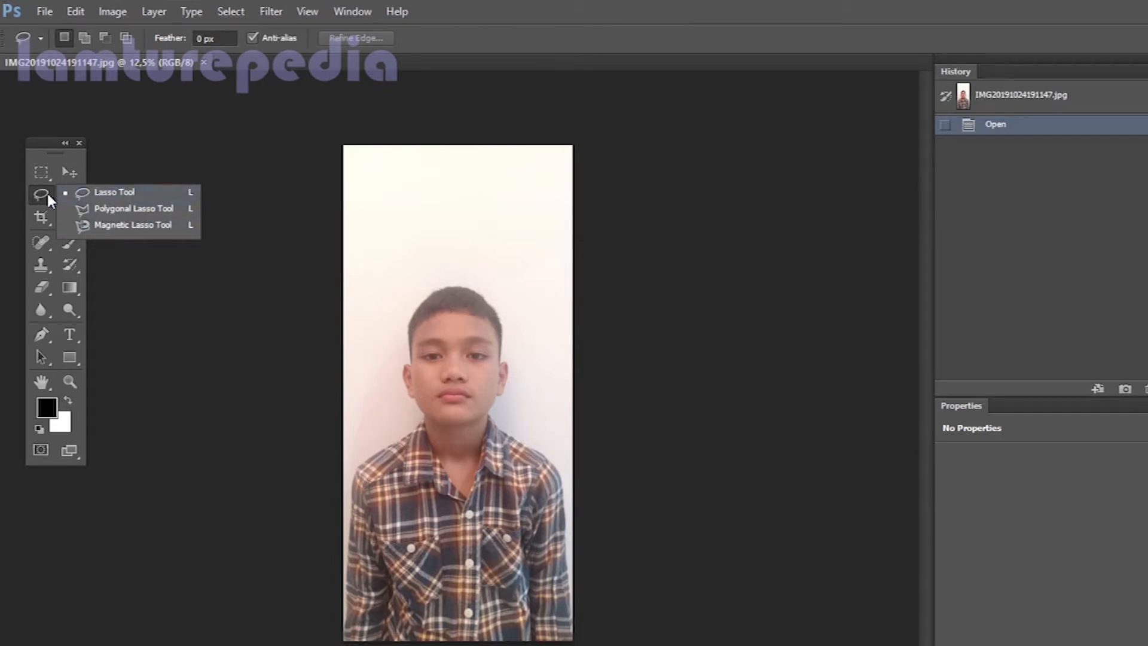
{"action": "left_click", "coordinate": [42, 197]}
{"action": "left_click", "coordinate": [42, 197]}
{"action": "left_click", "coordinate": [40, 197]}
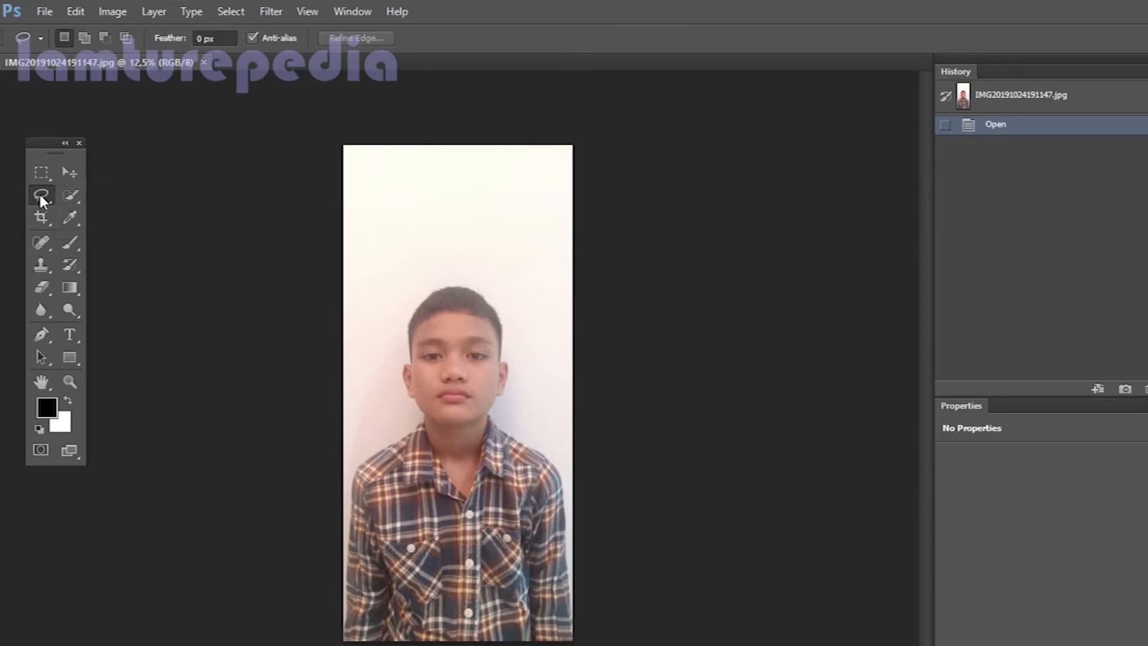
{"action": "left_click", "coordinate": [72, 196]}
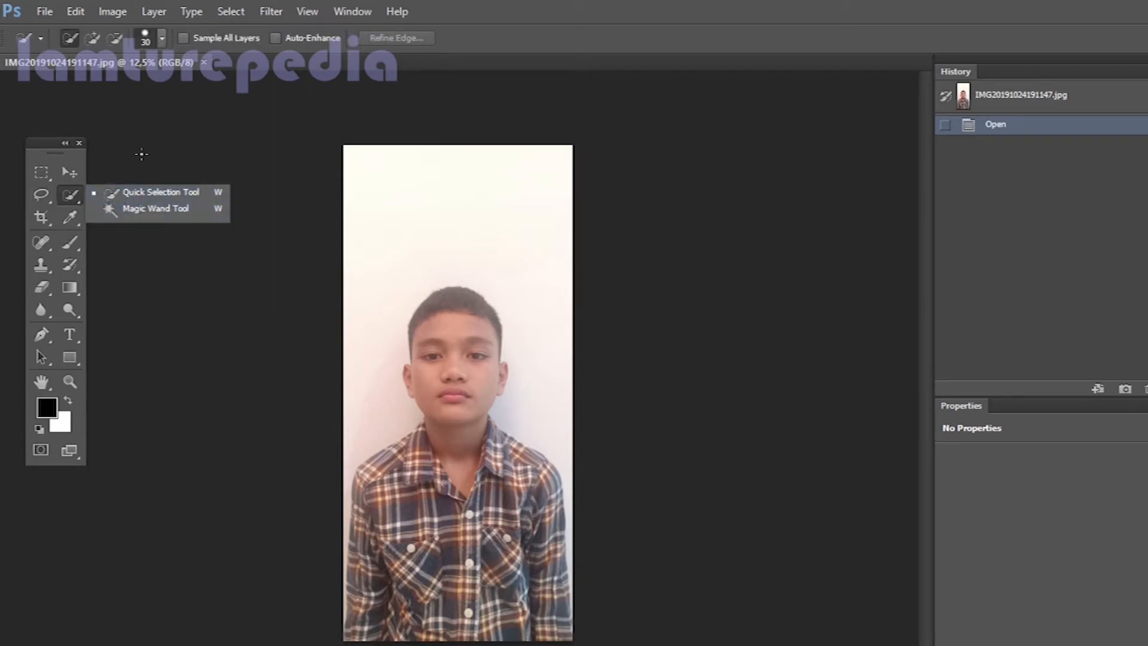
{"action": "left_click", "coordinate": [47, 193]}
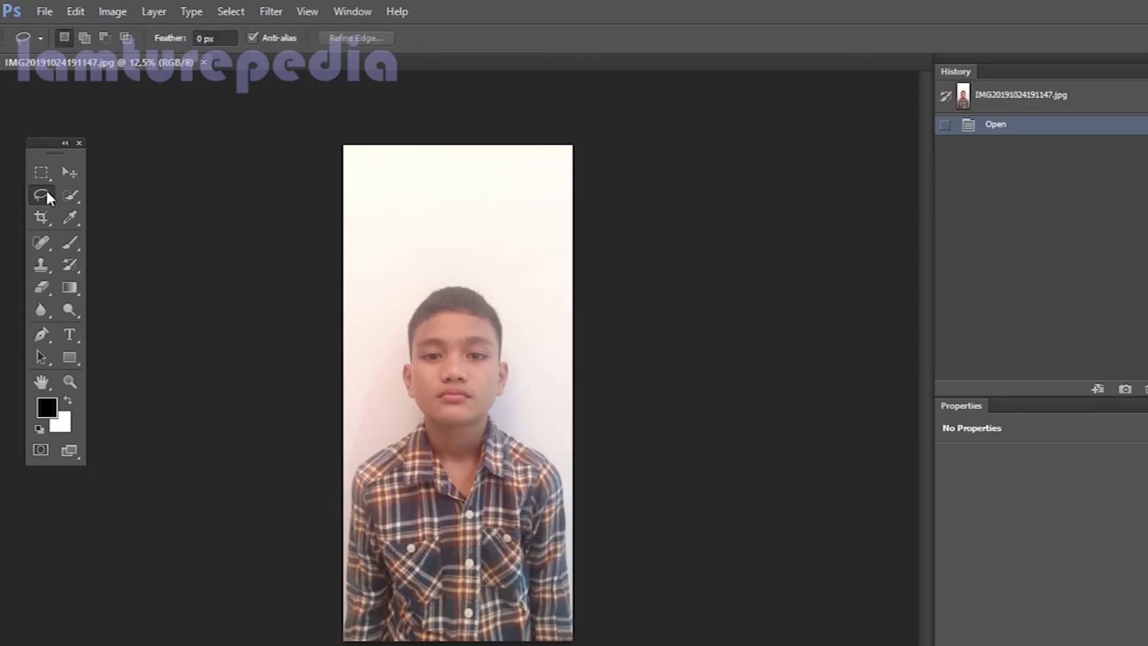
Draw a loose freehand selection around the boy's head and body with the Lasso Tool.
{"action": "left_click", "coordinate": [46, 191]}
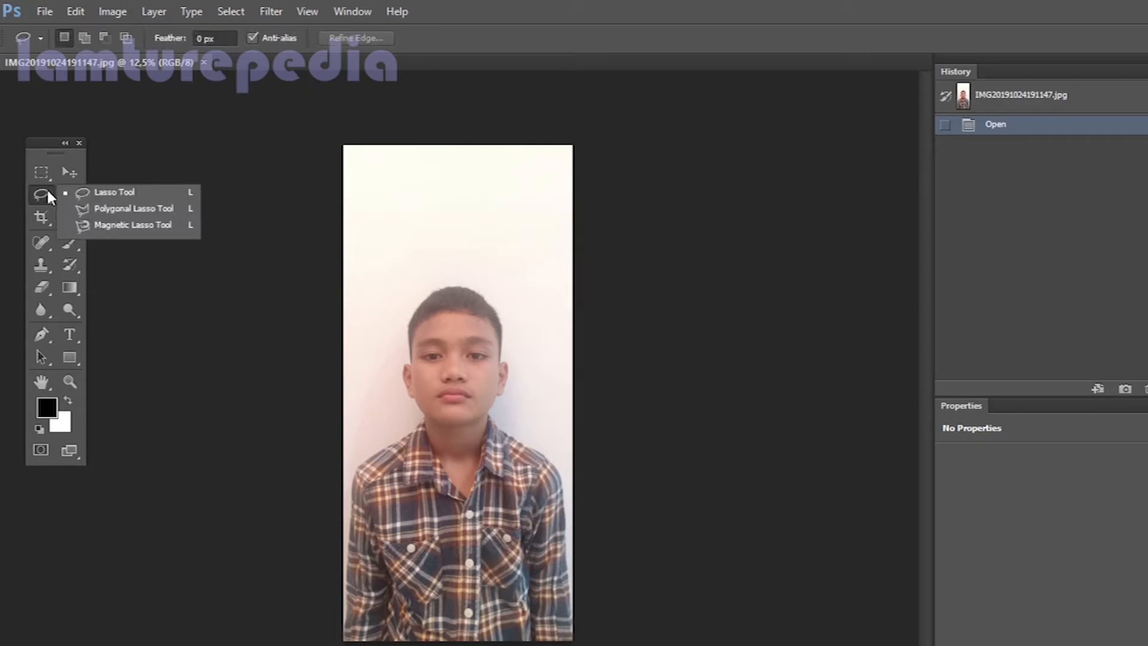
{"action": "left_click", "coordinate": [140, 192]}
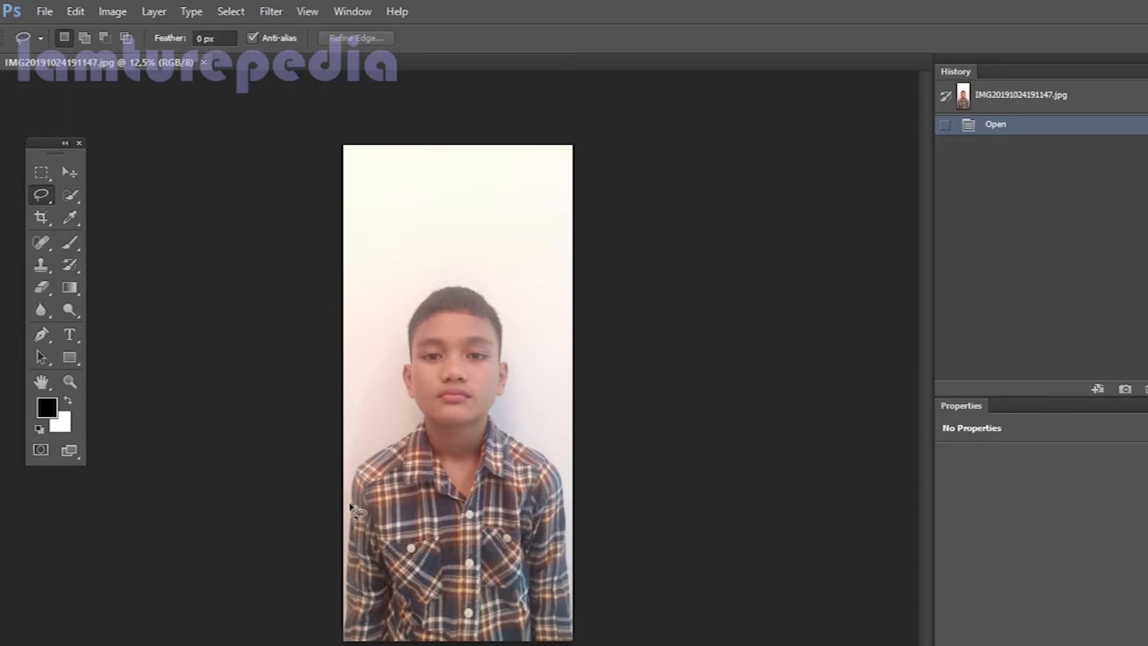
{"action": "mouse_move", "coordinate": [350, 506]}
{"action": "left_mouse_down"}
{"action": "mouse_move", "coordinate": [380, 303]}
{"action": "mouse_move", "coordinate": [437, 274]}
{"action": "mouse_move", "coordinate": [513, 283]}
{"action": "mouse_move", "coordinate": [533, 315]}
{"action": "mouse_move", "coordinate": [537, 396]}
{"action": "mouse_move", "coordinate": [568, 476]}
{"action": "mouse_move", "coordinate": [569, 631]}
{"action": "mouse_move", "coordinate": [350, 641]}
{"action": "mouse_move", "coordinate": [346, 524]}
{"action": "left_mouse_up"}
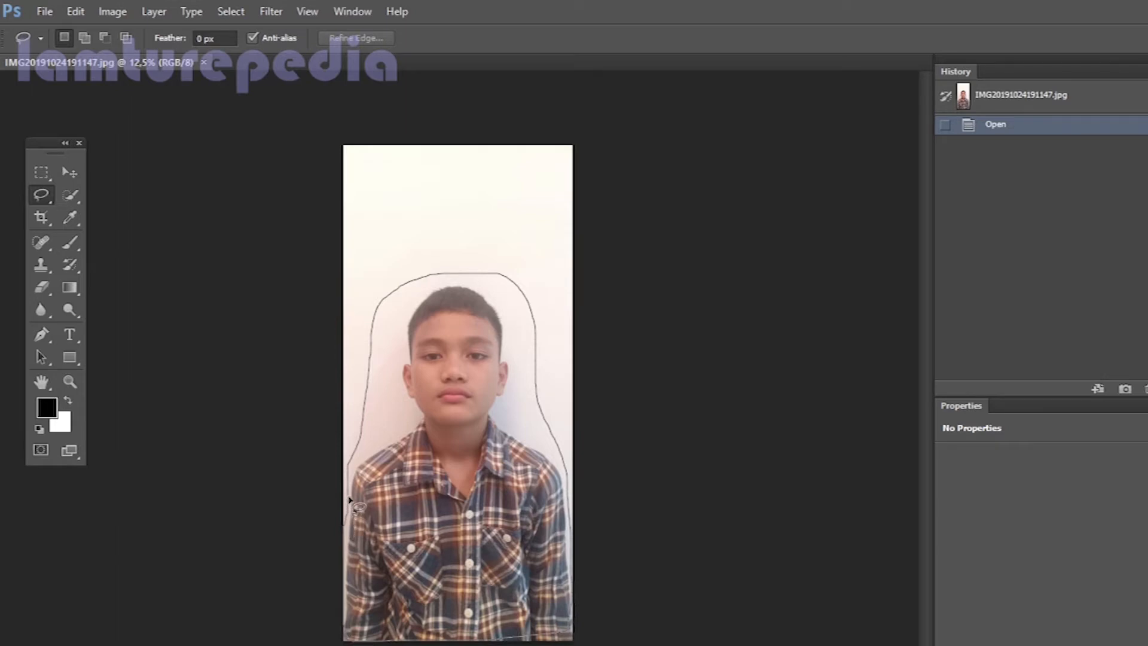
{"action": "left_click_drag", "start_coordinate": [350, 501], "coordinate": [351, 502]}
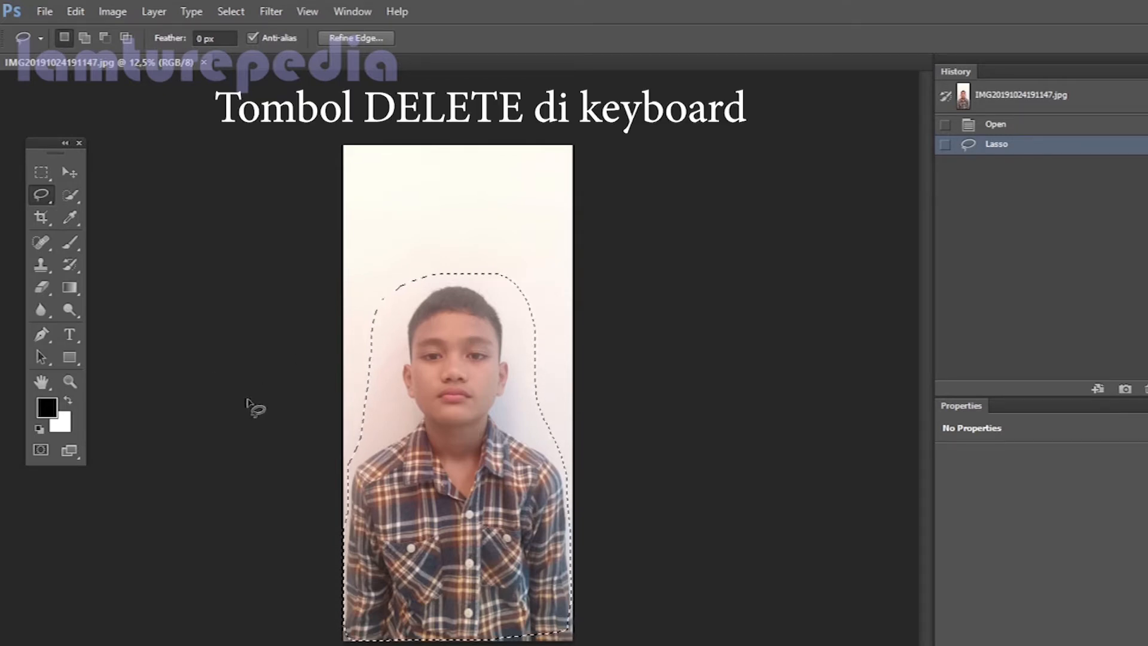
Try filling the selected area around the boy with the background color at 100% opacity, and undo the fill.
{"action": "key", "text": "Delete"}
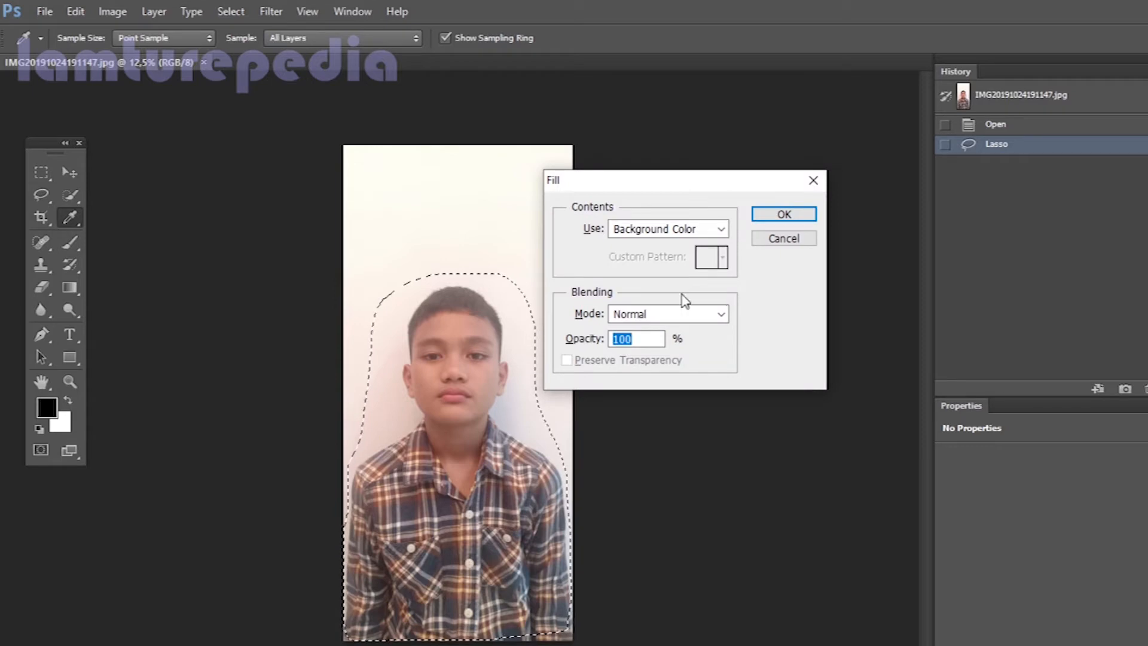
{"action": "left_click", "coordinate": [777, 215]}
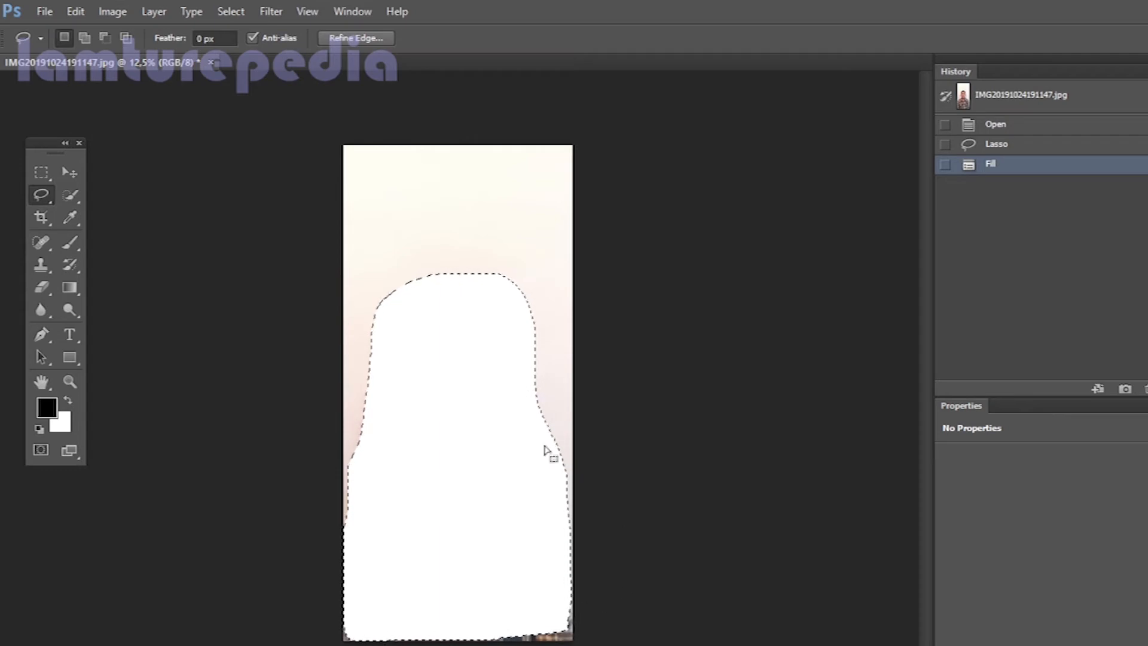
{"action": "left_click", "coordinate": [67, 12]}
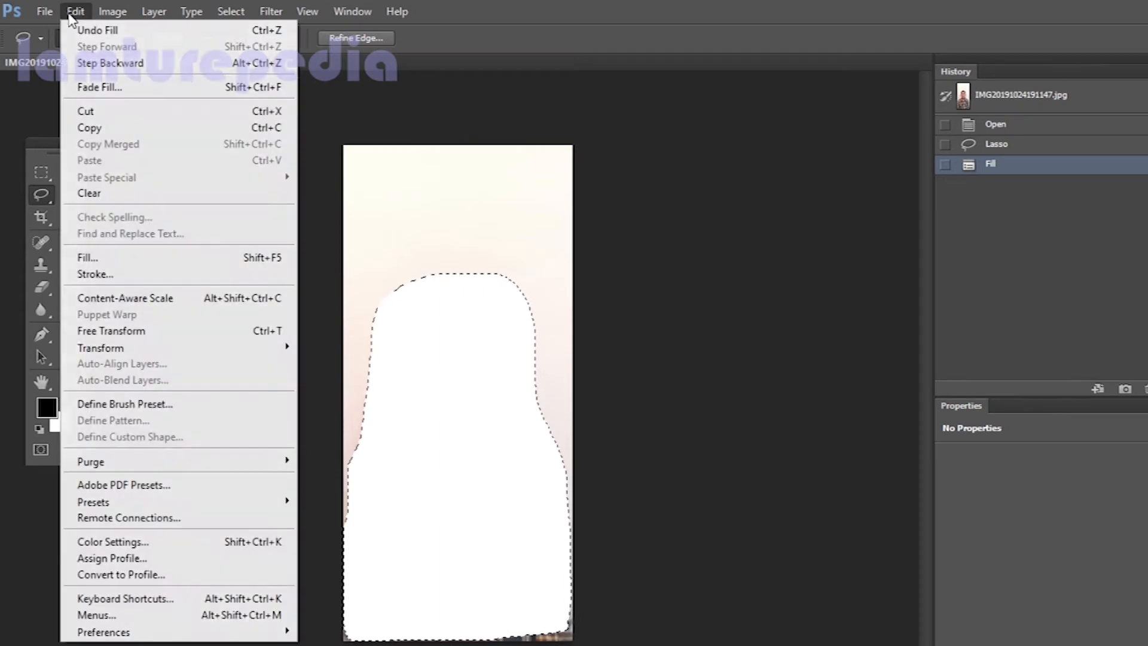
{"action": "left_click", "coordinate": [135, 28]}
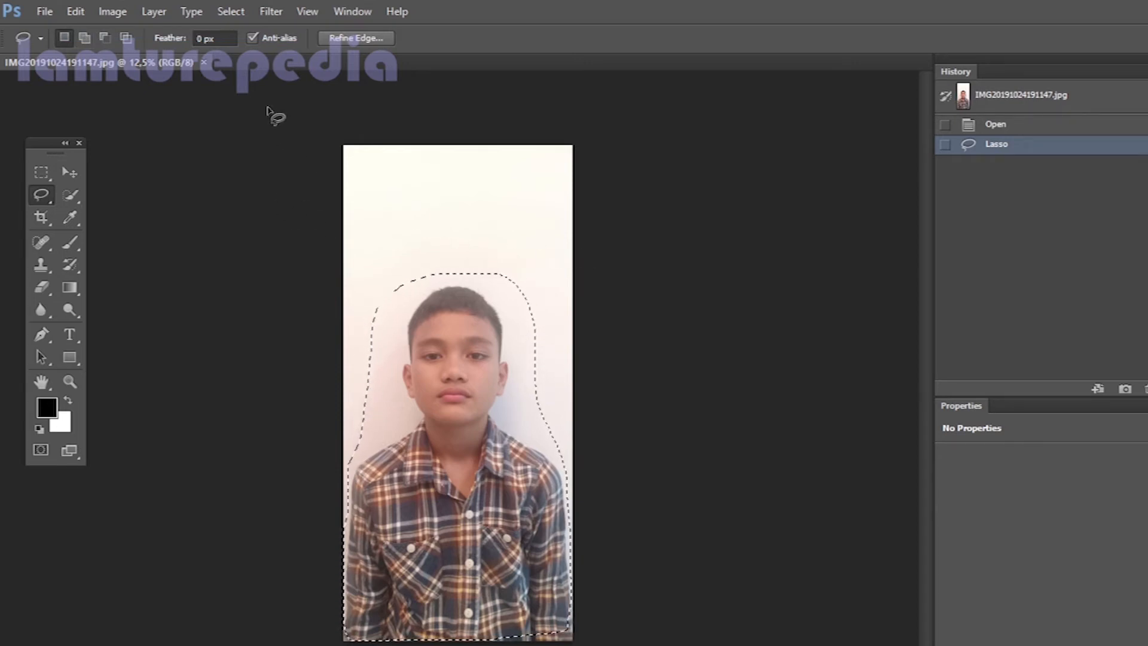
Invert the selection and fill the area outside the boy's outline with the background color in Normal mode at 100% opacity.
{"action": "left_click", "coordinate": [229, 11]}
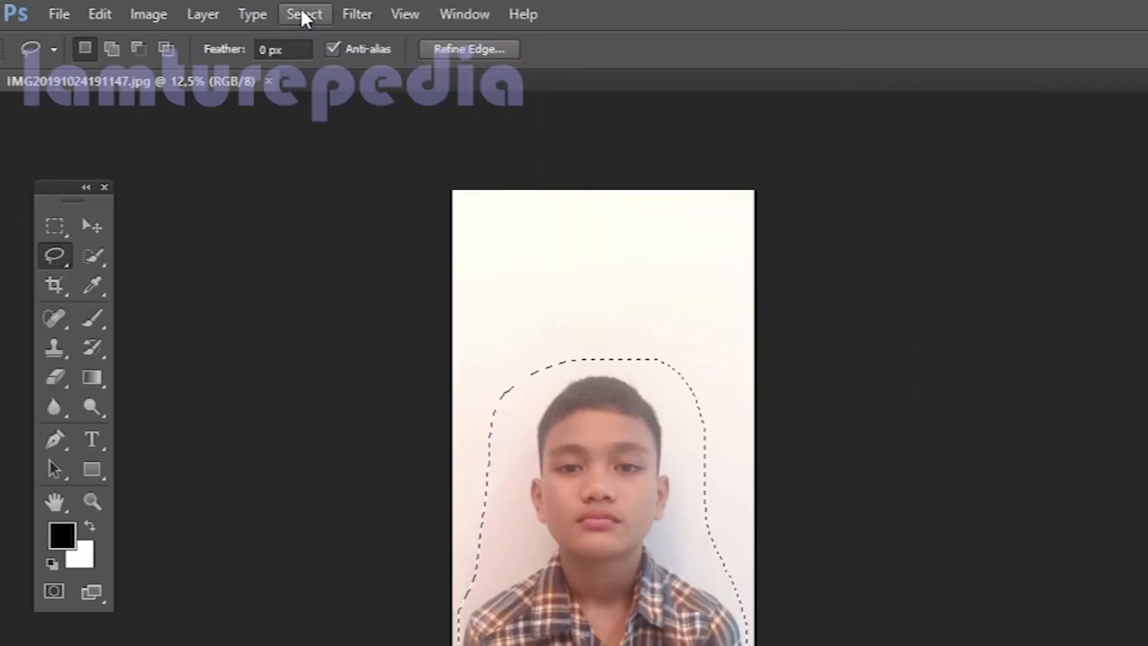
{"action": "left_click", "coordinate": [302, 14]}
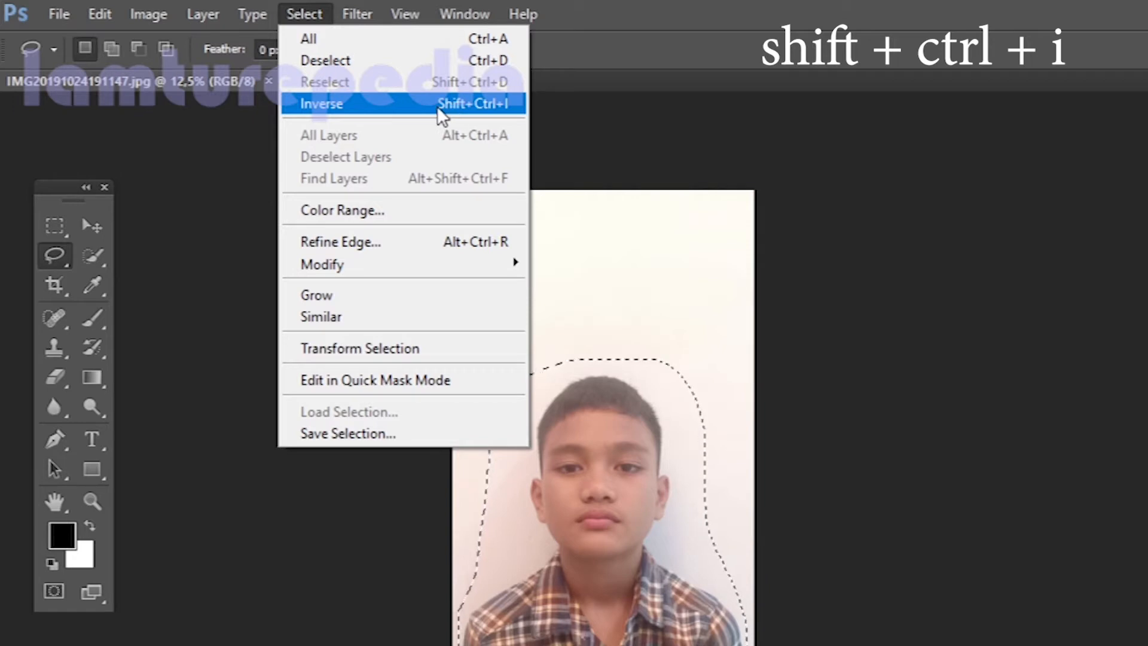
{"action": "left_click", "coordinate": [484, 110]}
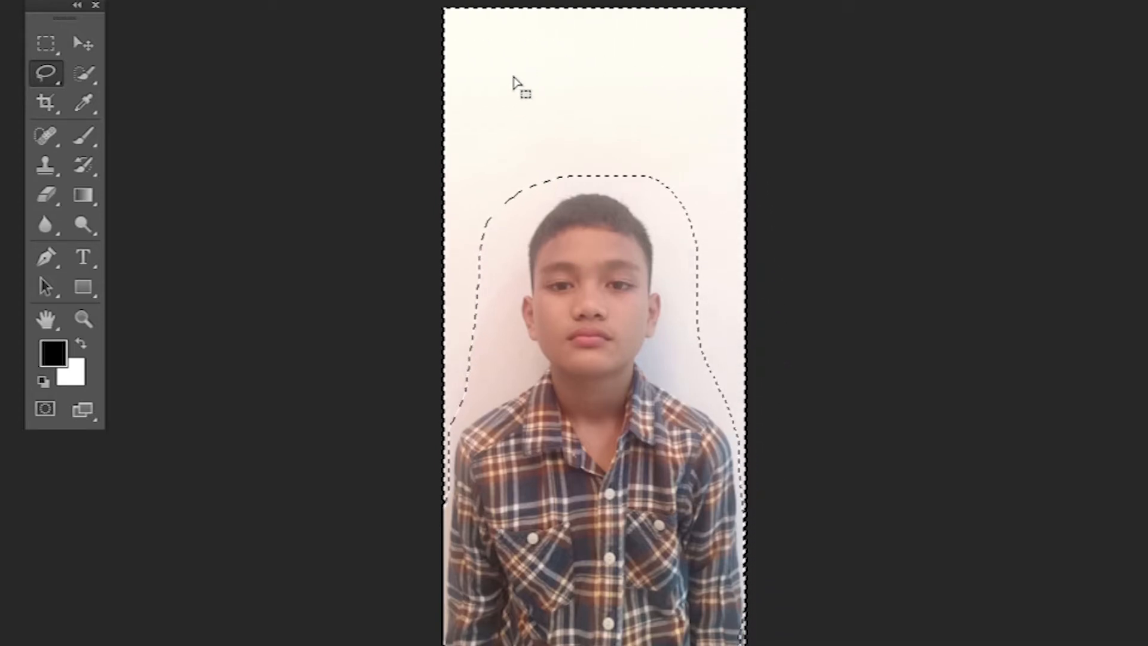
{"action": "key", "text": "shift+F5"}
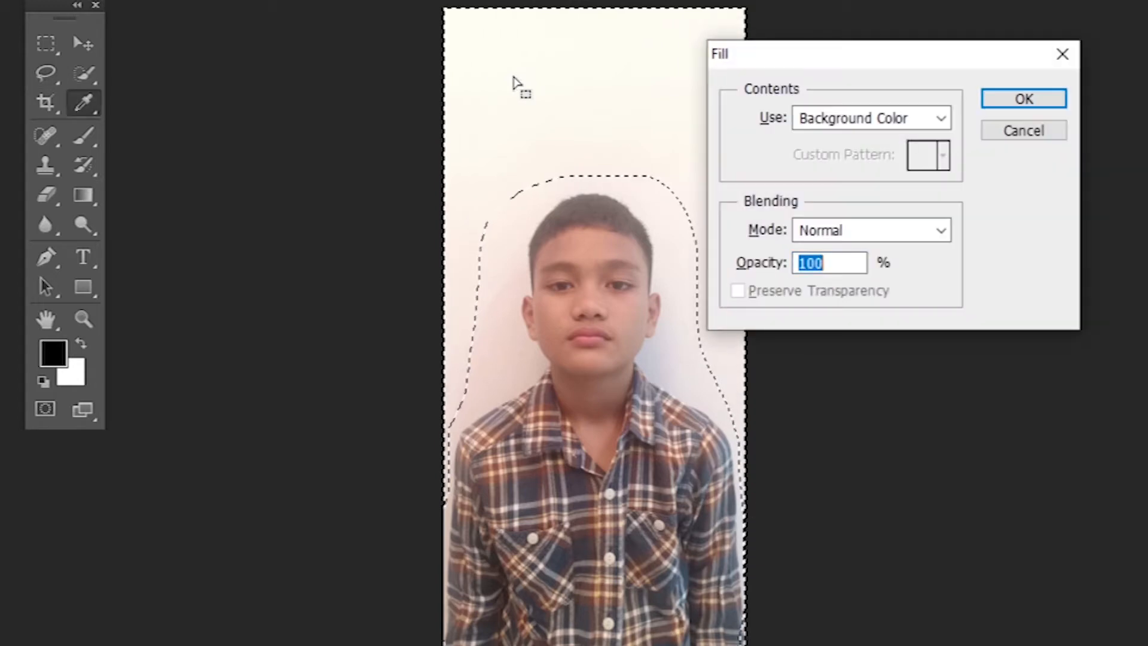
{"action": "left_click", "coordinate": [1016, 101]}
{"action": "key", "text": "l"}
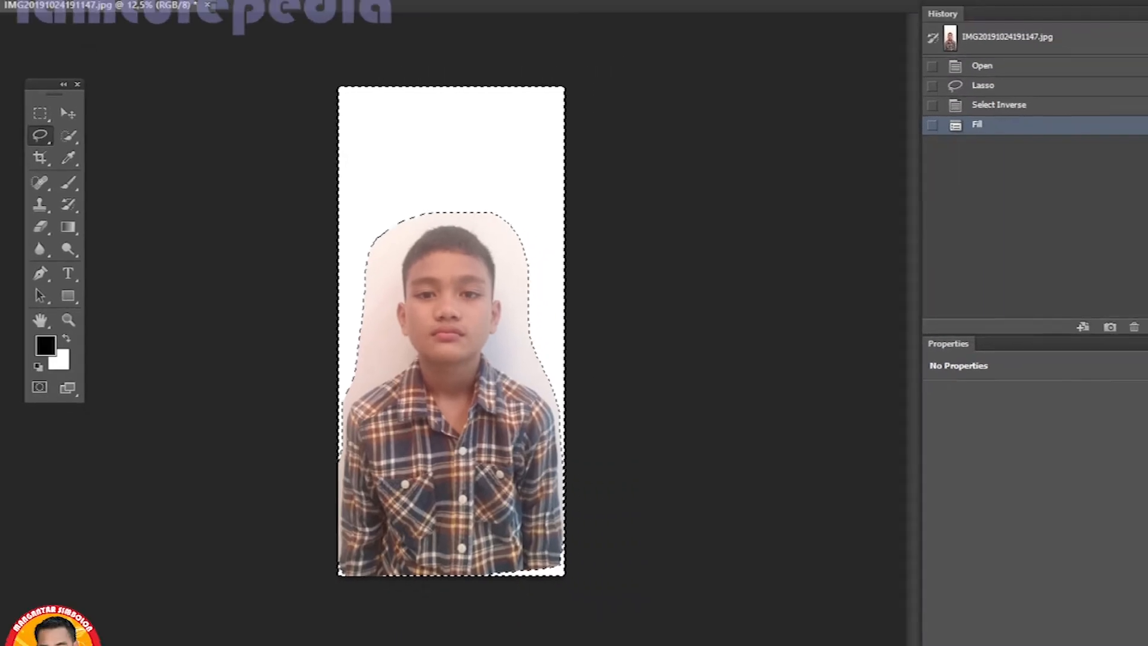
Undo the last fill and deselect the inverted selection.
{"action": "left_click", "coordinate": [65, 11]}
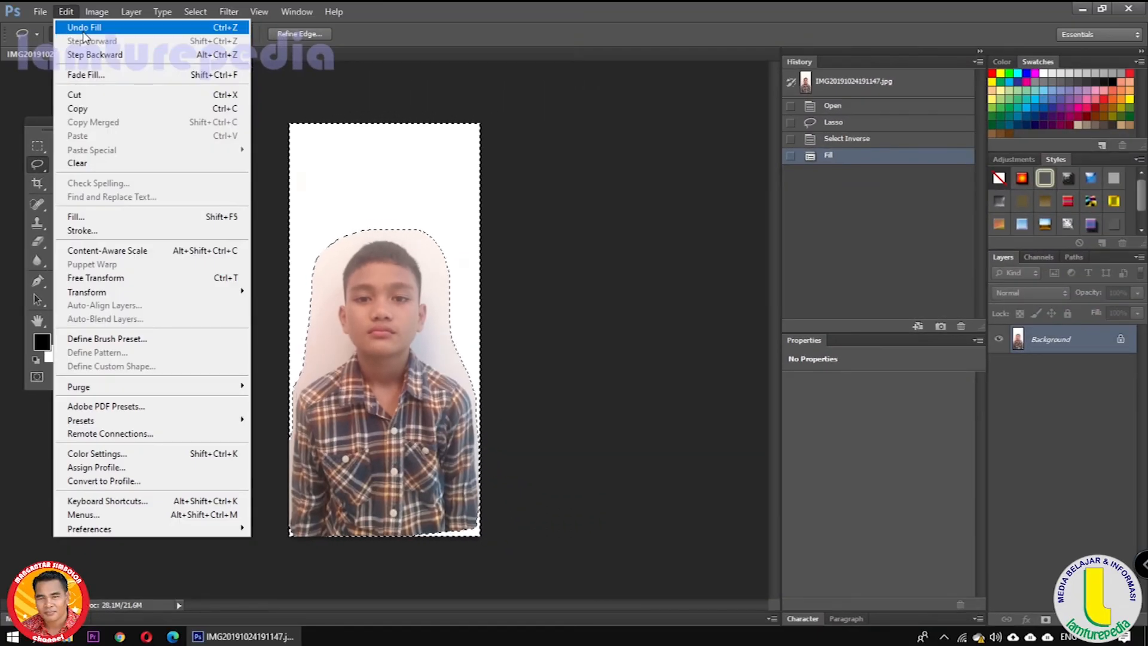
{"action": "left_click", "coordinate": [84, 30]}
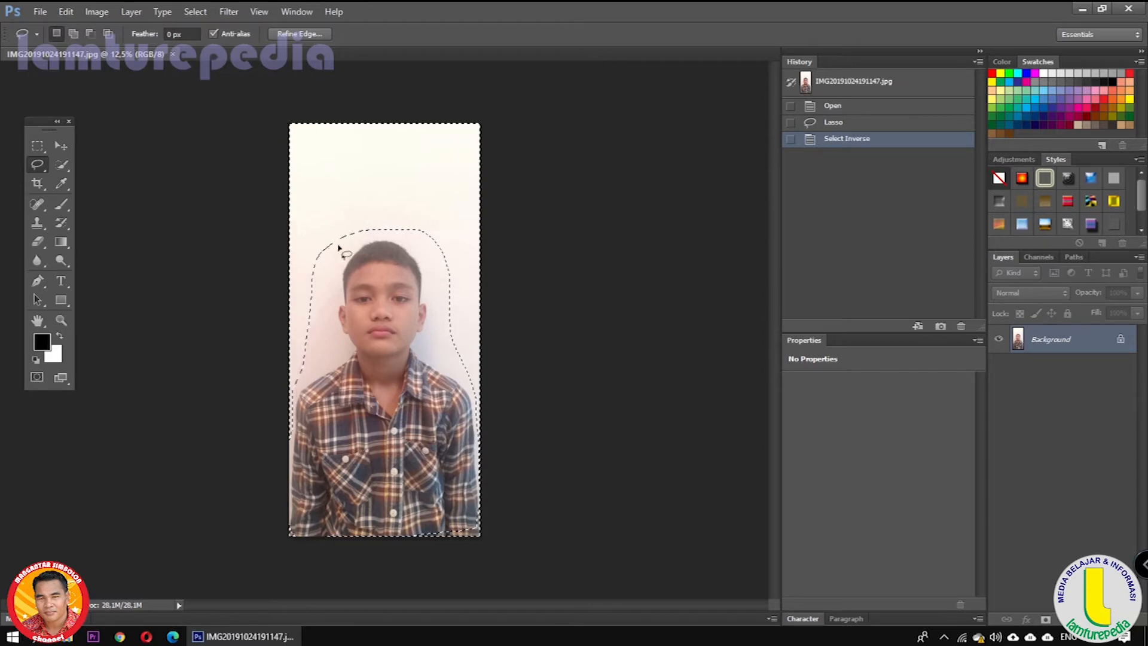
{"action": "left_click", "coordinate": [195, 11]}
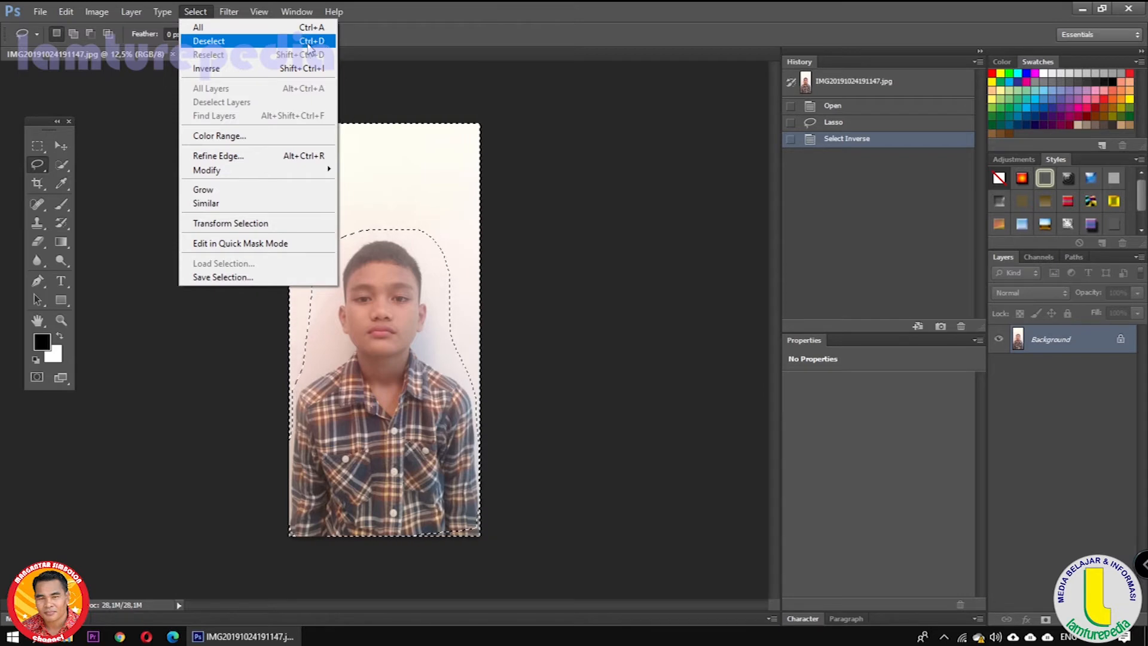
{"action": "left_click", "coordinate": [308, 41]}
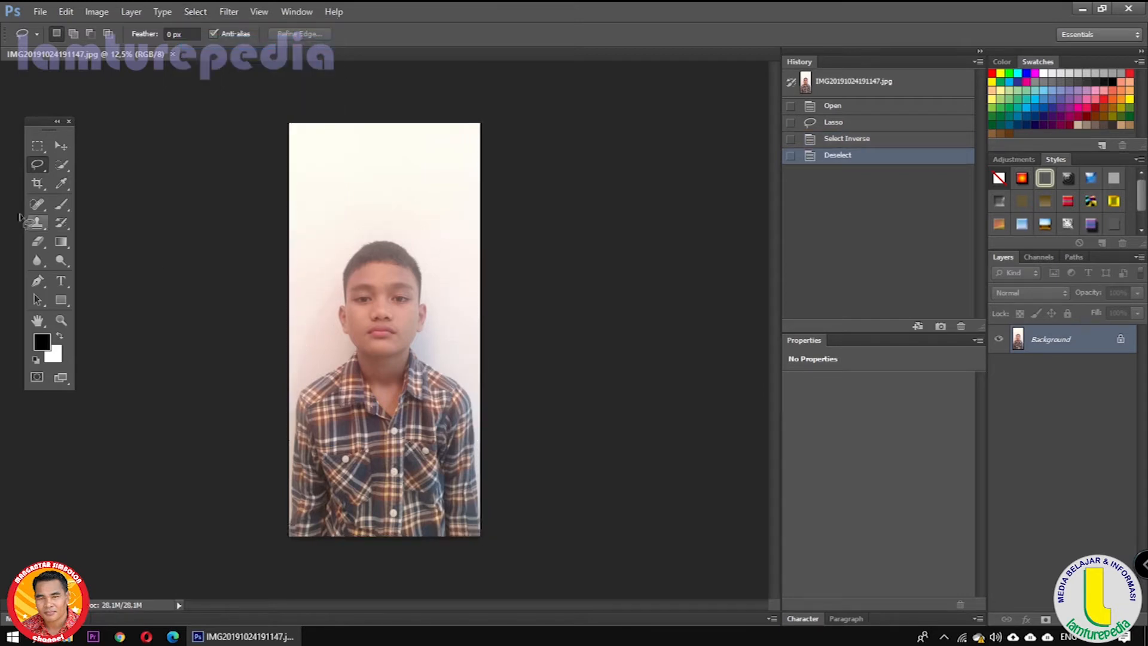
Try outlining the boy's head and body freehand with the Lasso Tool, and clear the selection.
{"action": "right_click", "coordinate": [38, 166]}
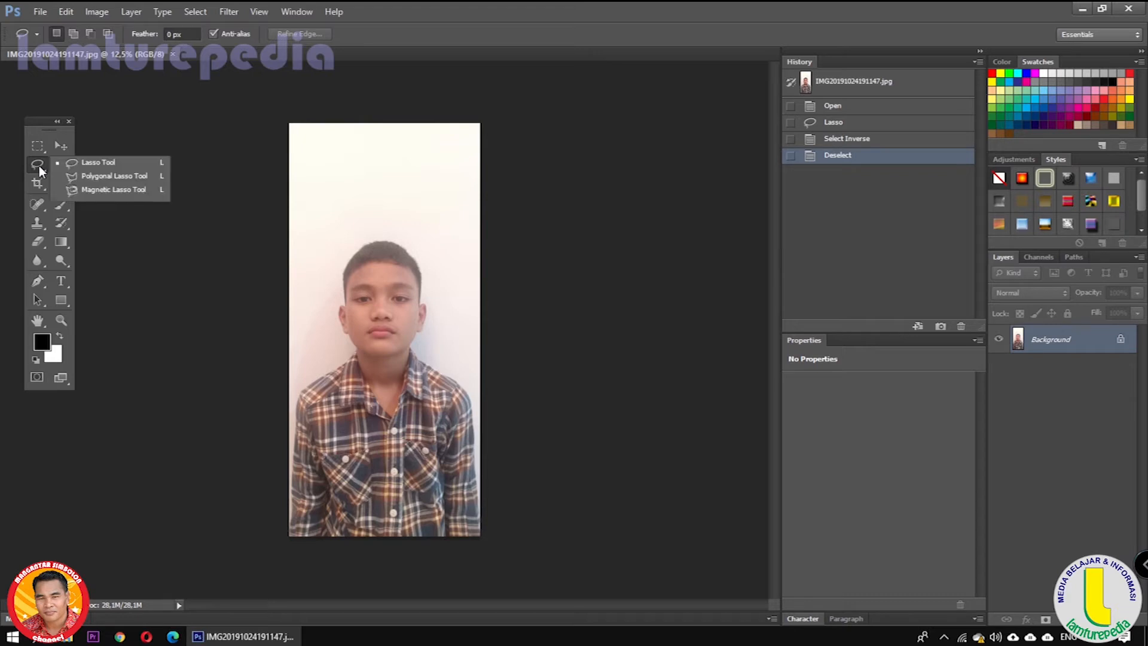
{"action": "left_click", "coordinate": [97, 164]}
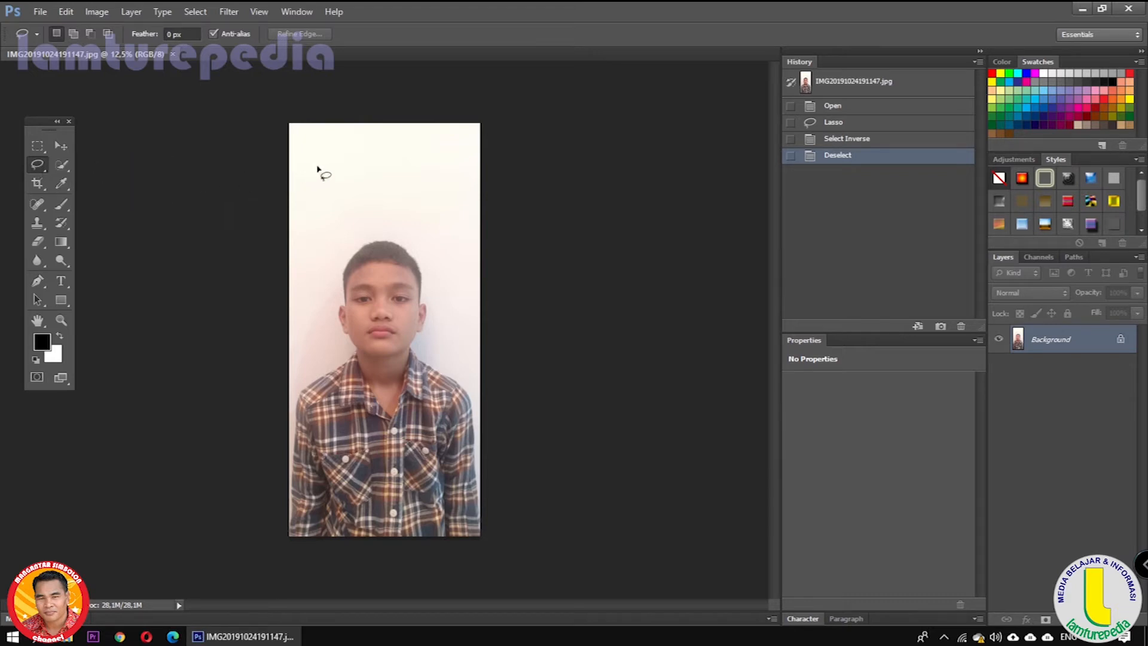
{"action": "mouse_move", "coordinate": [321, 161]}
{"action": "left_mouse_down"}
{"action": "mouse_move", "coordinate": [310, 186]}
{"action": "mouse_move", "coordinate": [375, 208]}
{"action": "mouse_move", "coordinate": [373, 163]}
{"action": "mouse_move", "coordinate": [354, 153]}
{"action": "mouse_move", "coordinate": [413, 161]}
{"action": "mouse_move", "coordinate": [440, 191]}
{"action": "mouse_move", "coordinate": [434, 144]}
{"action": "mouse_move", "coordinate": [320, 160]}
{"action": "left_mouse_up"}
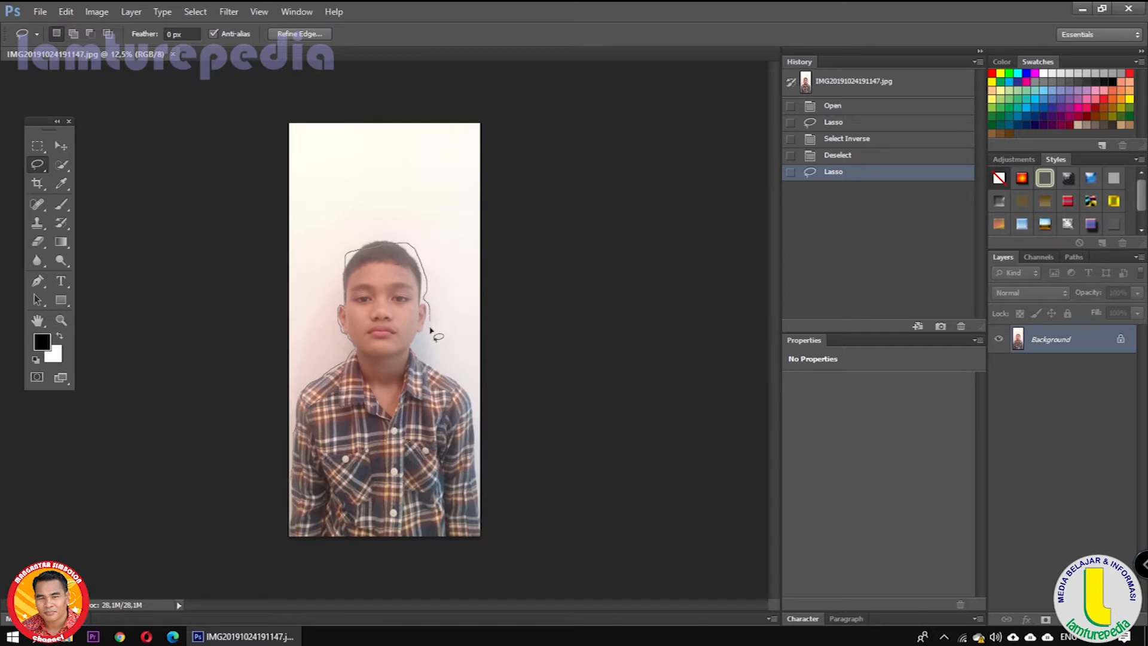
{"action": "mouse_move", "coordinate": [416, 358]}
{"action": "left_mouse_down"}
{"action": "mouse_move", "coordinate": [480, 404]}
{"action": "mouse_move", "coordinate": [483, 513]}
{"action": "mouse_move", "coordinate": [451, 545]}
{"action": "mouse_move", "coordinate": [258, 545]}
{"action": "left_mouse_up"}
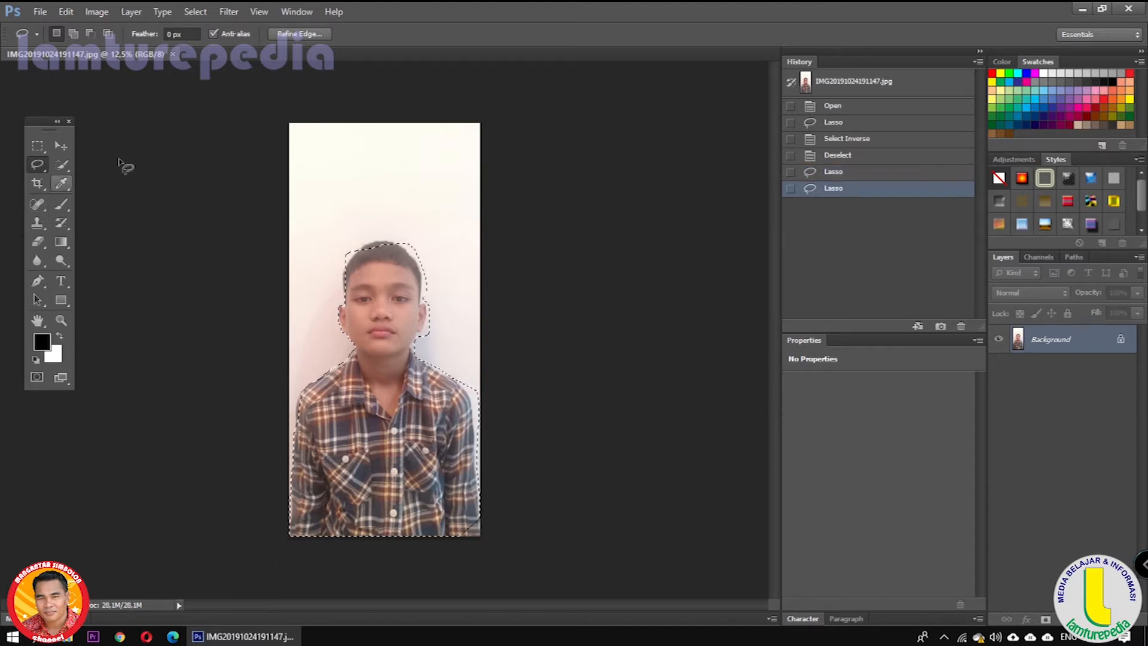
{"action": "key", "text": "ctrl+d"}
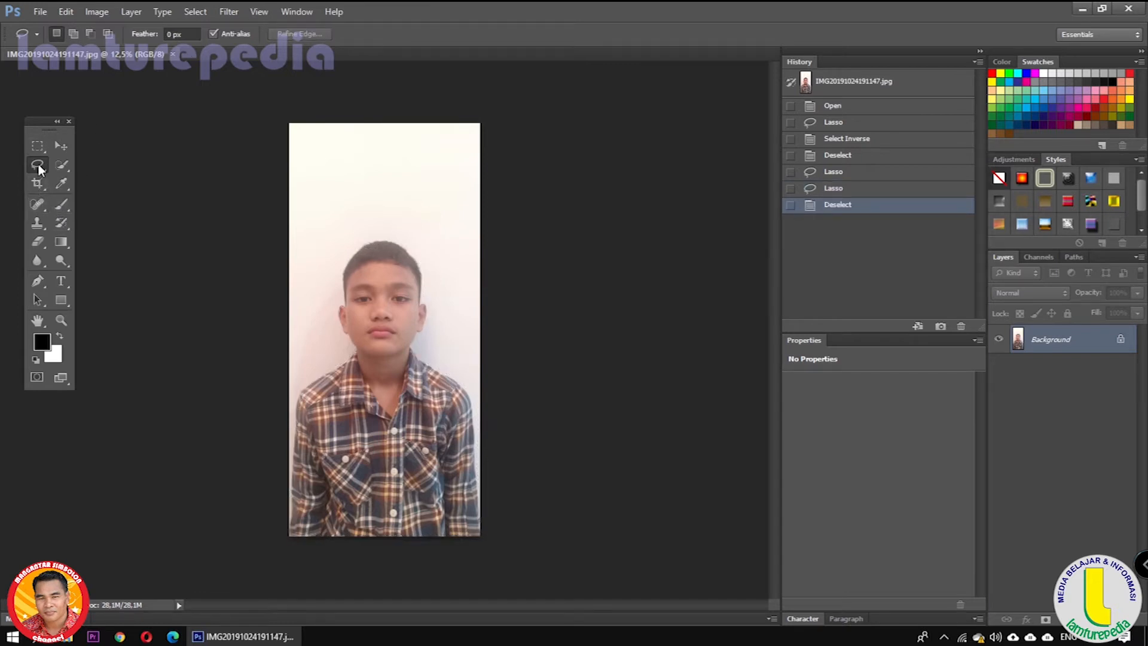
Try tracing the boy's outline with the Polygonal Lasso Tool, from the shoulder up along the neck and around the ear.
{"action": "right_click", "coordinate": [38, 168]}
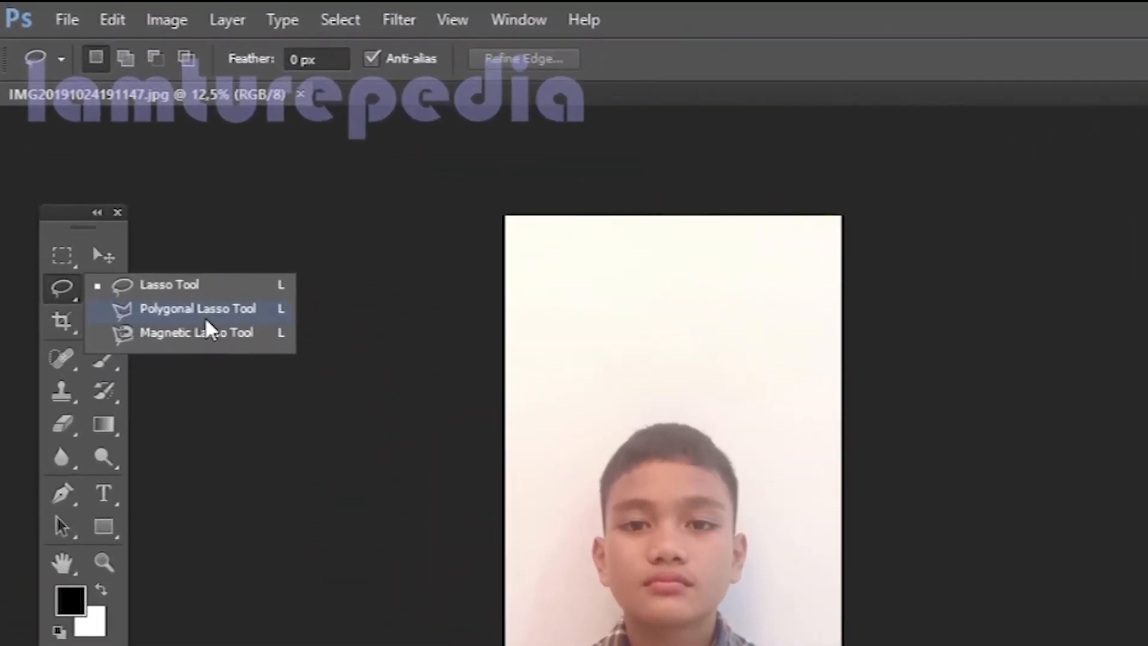
{"action": "left_click", "coordinate": [206, 311]}
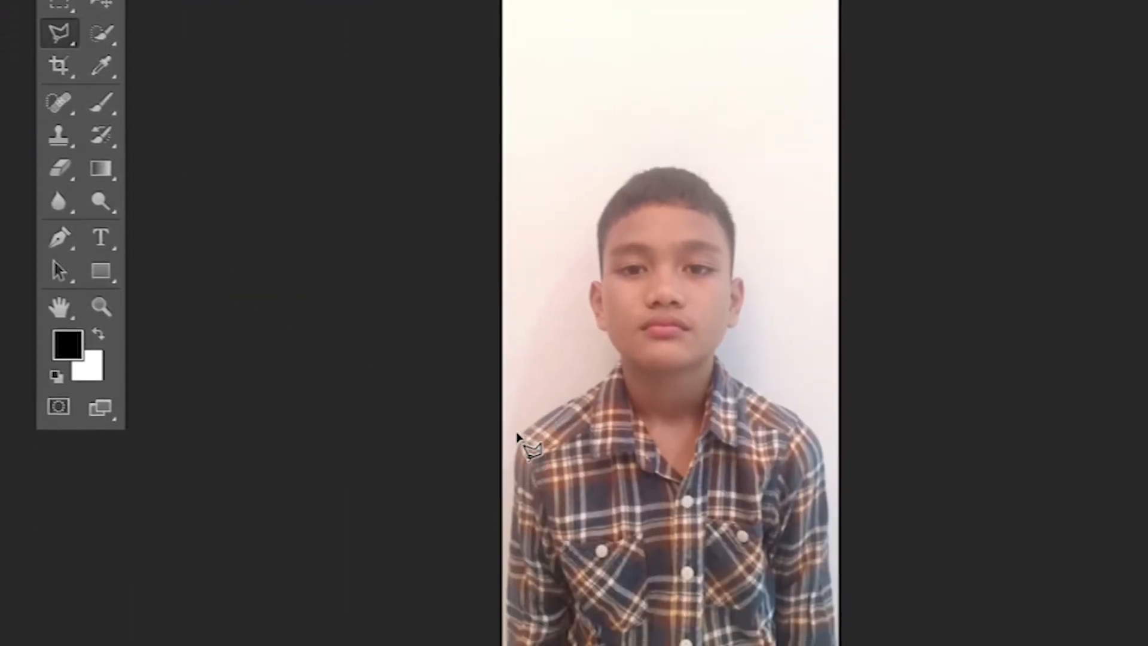
{"action": "left_click", "coordinate": [523, 429]}
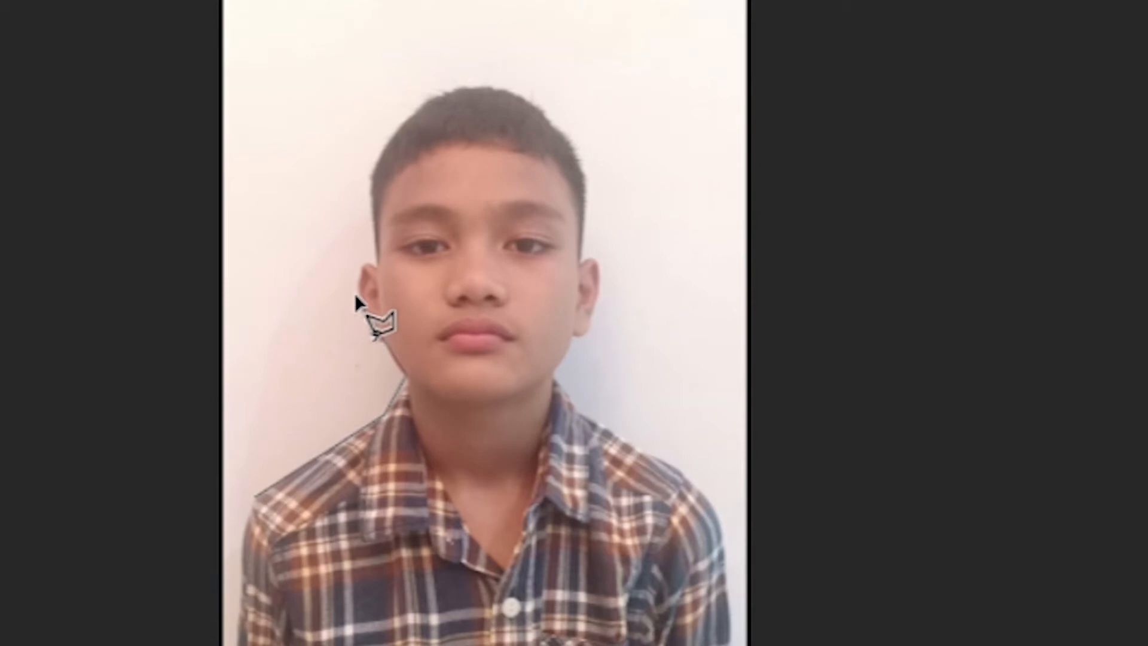
{"action": "left_click", "coordinate": [355, 281]}
{"action": "left_click", "coordinate": [367, 263]}
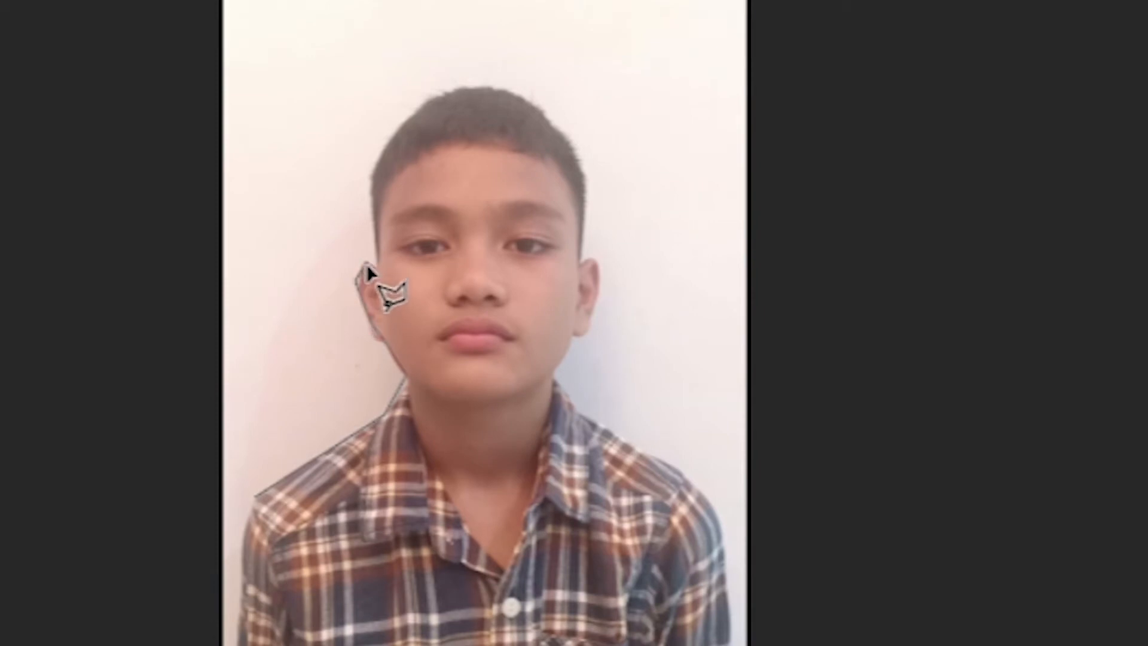
{"action": "left_click", "coordinate": [376, 266]}
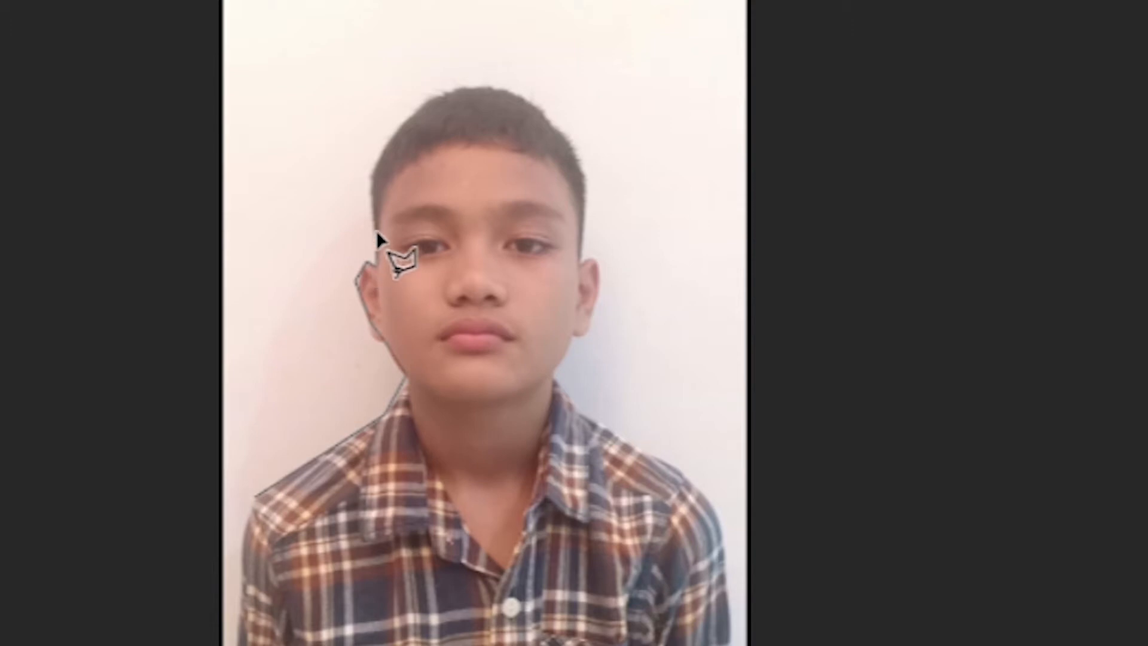
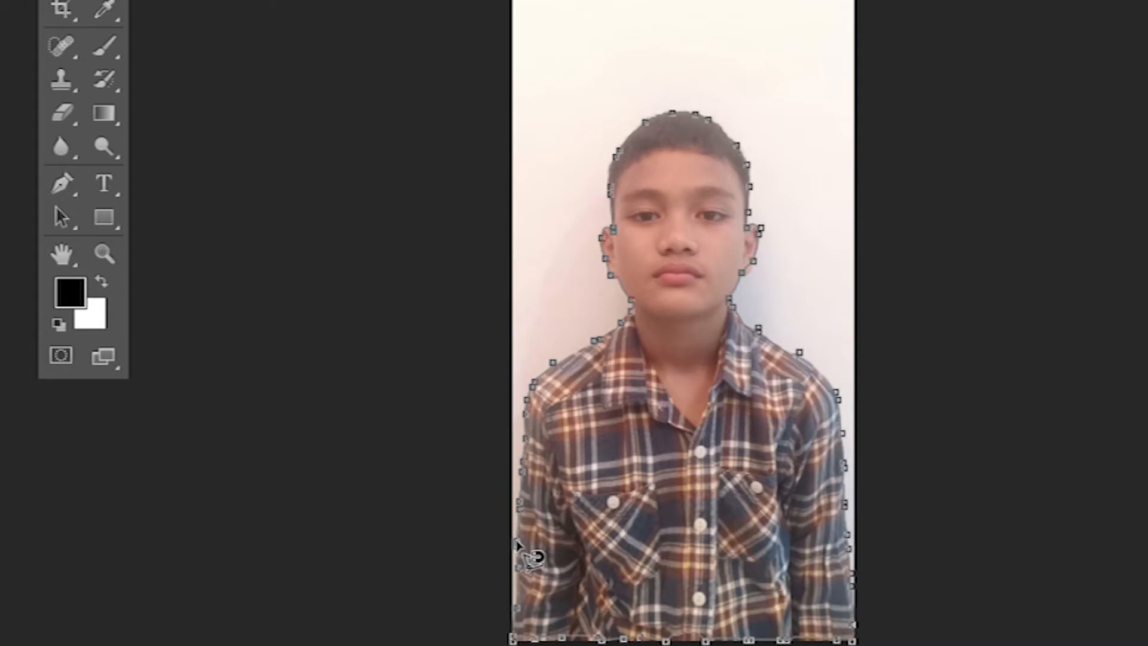
Complete a Magnetic Lasso selection around the boy's head and body, keep that tool active, and deselect.
{"action": "left_click", "coordinate": [518, 505]}
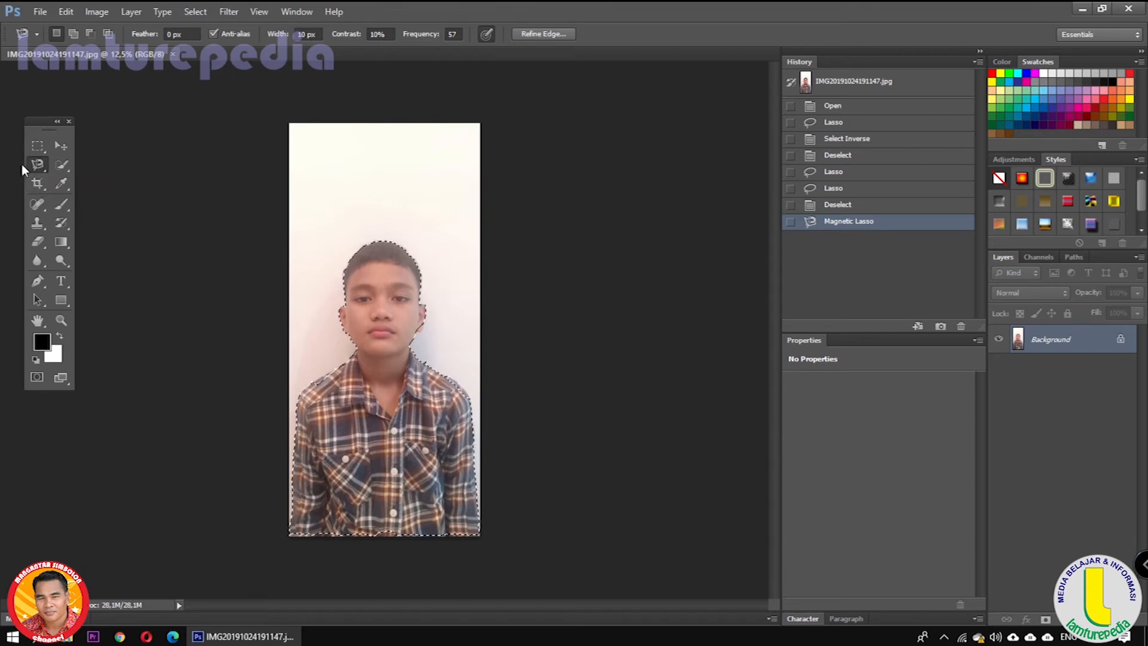
{"action": "right_click", "coordinate": [36, 168]}
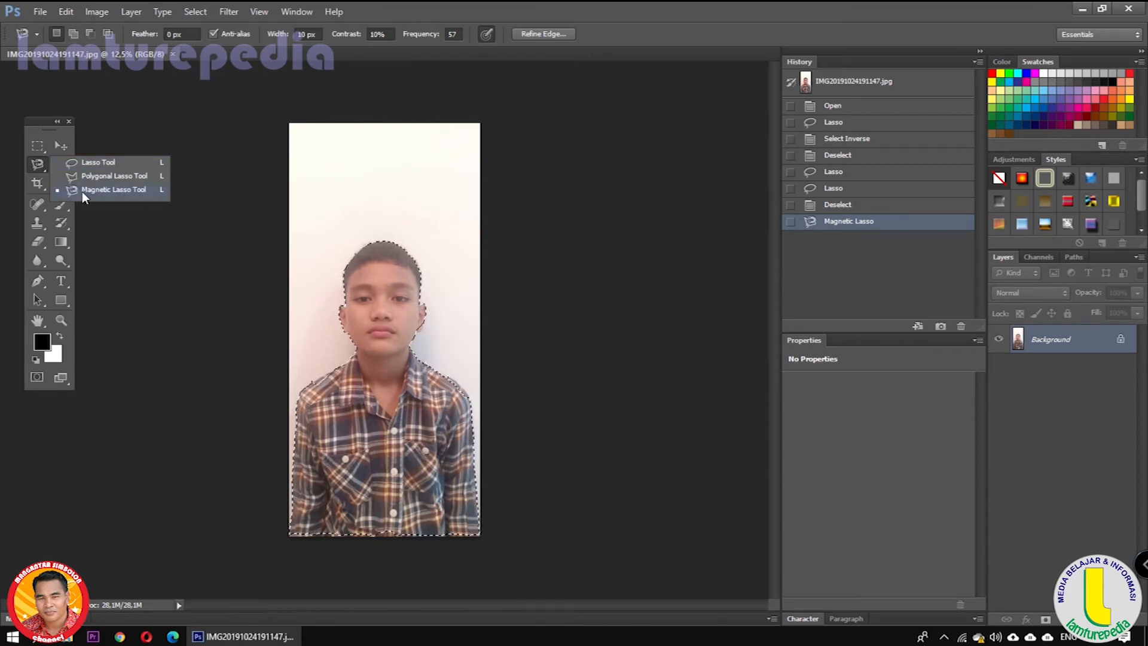
{"action": "left_click", "coordinate": [97, 203]}
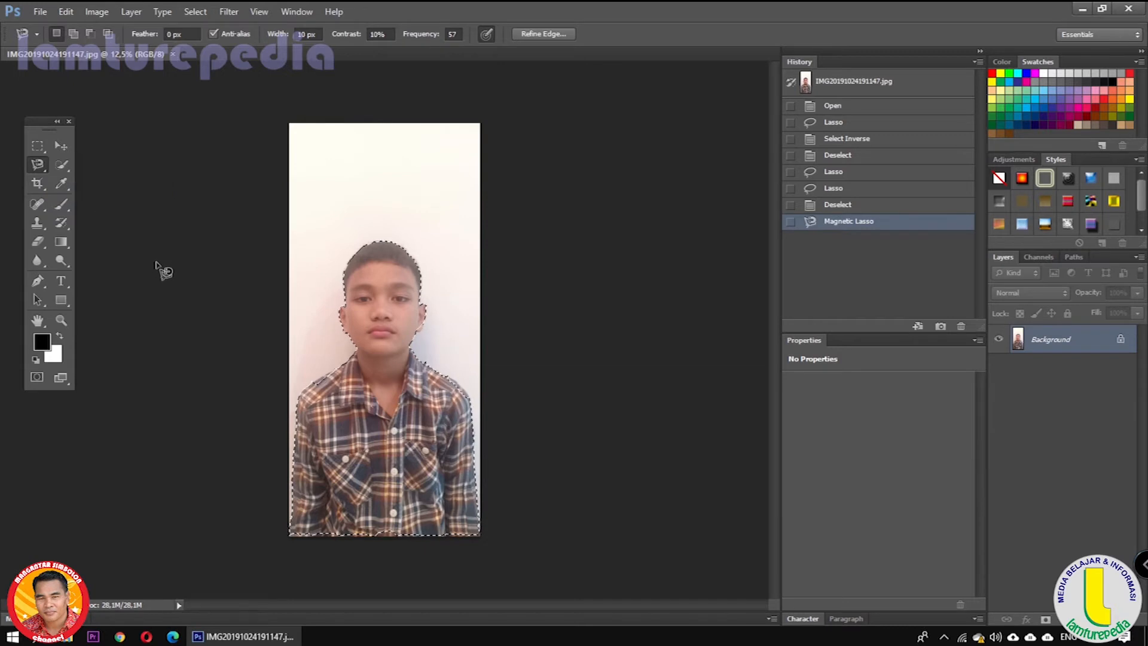
{"action": "key", "text": "ctrl+d"}
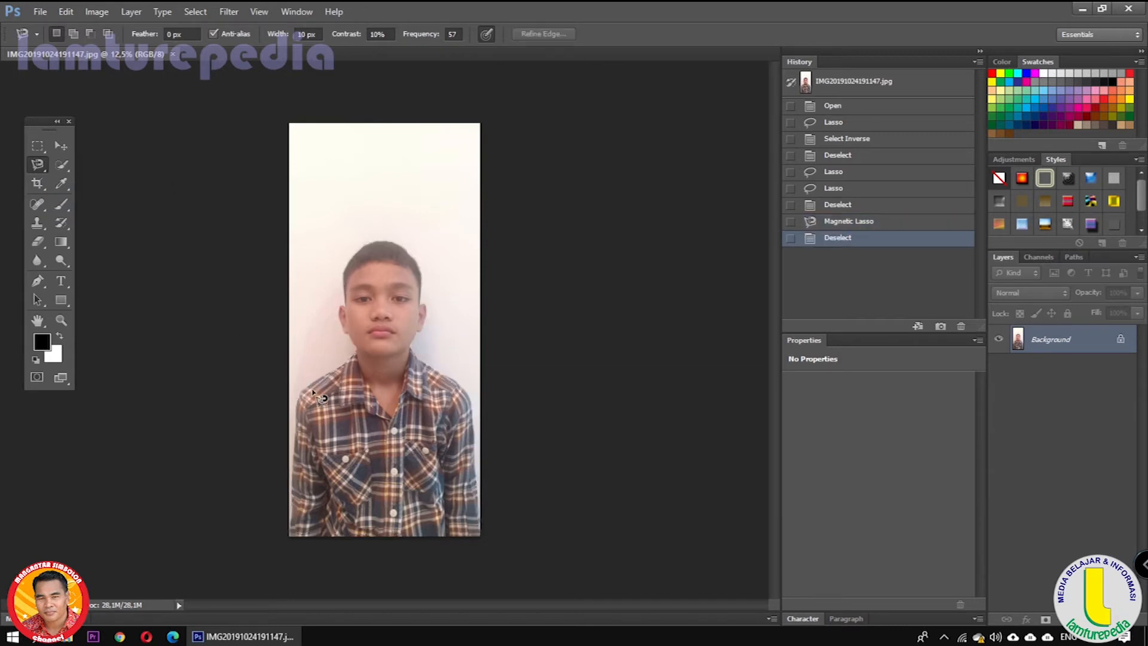
Trace the boy's whole outline with the Magnetic Lasso Tool, starting and closing at the shoulder.
{"action": "left_click", "coordinate": [306, 386]}
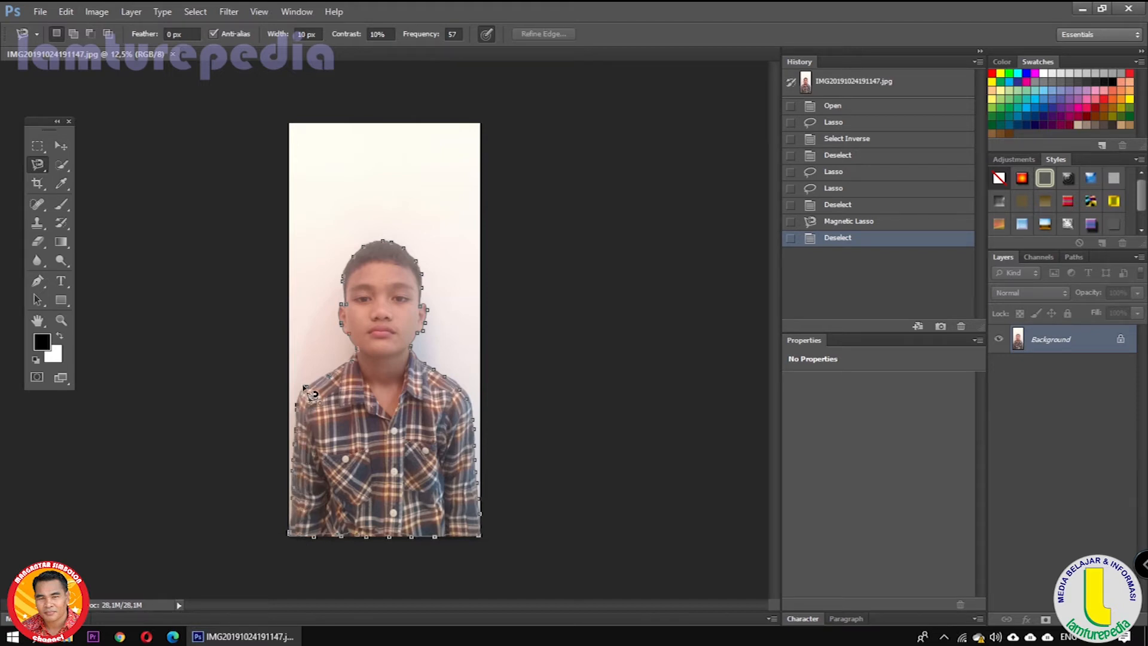
{"action": "left_click", "coordinate": [304, 387]}
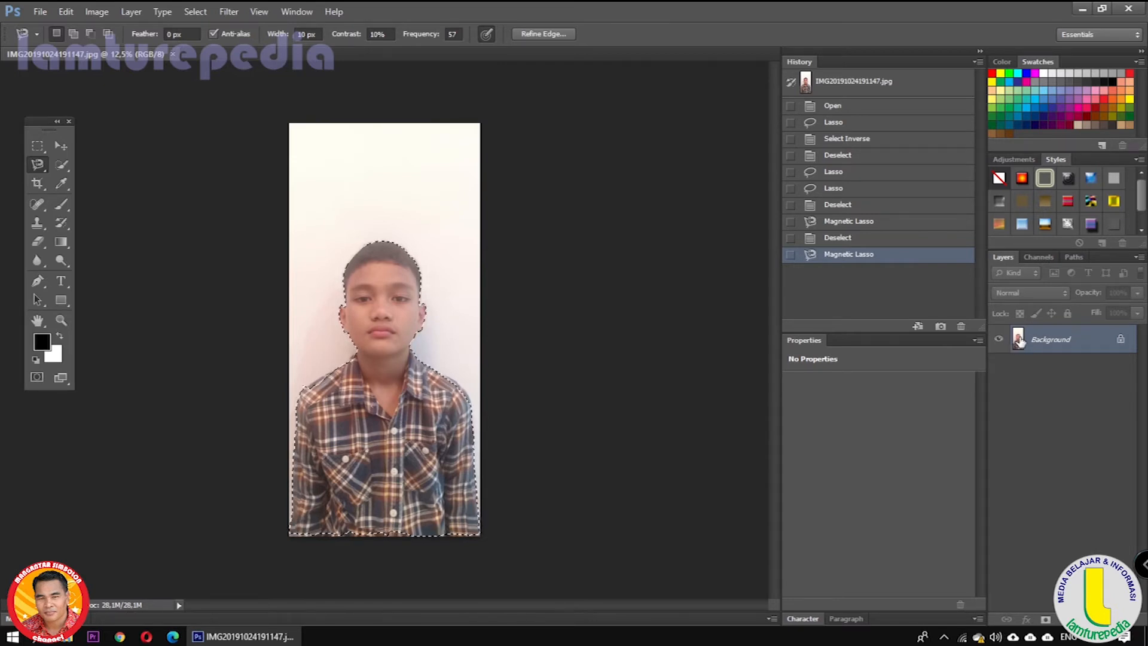
Convert the locked Background into a regular layer named Layer 0, and add a new empty layer above it.
{"action": "double_click", "coordinate": [1019, 342]}
{"action": "left_click", "coordinate": [706, 204]}
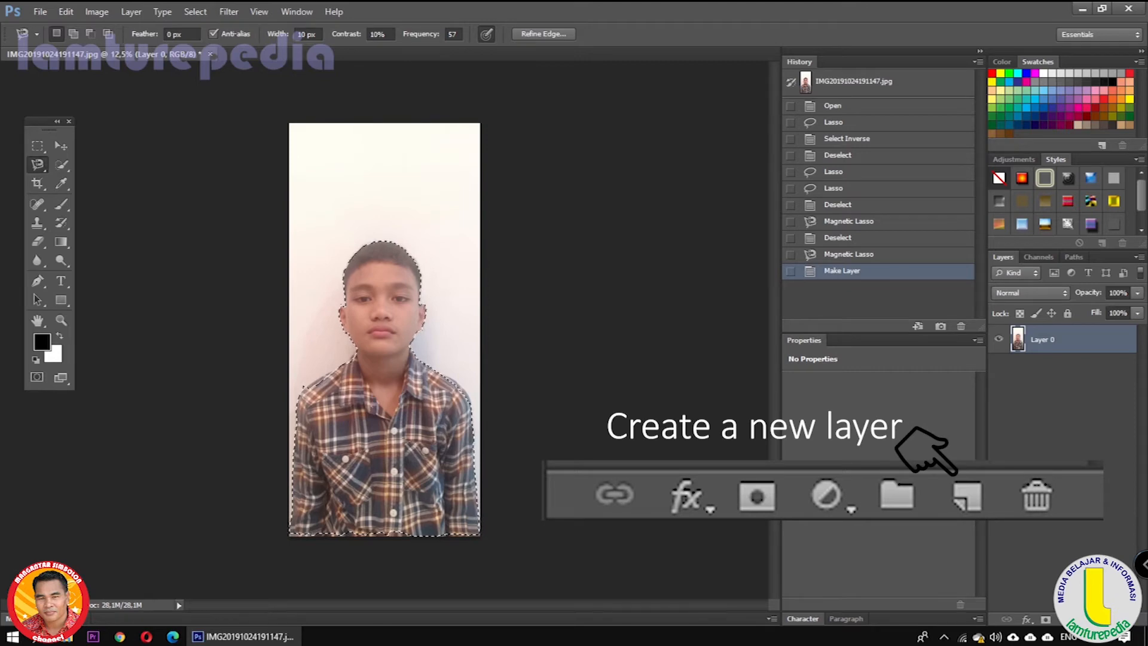
{"action": "left_click", "coordinate": [1104, 619]}
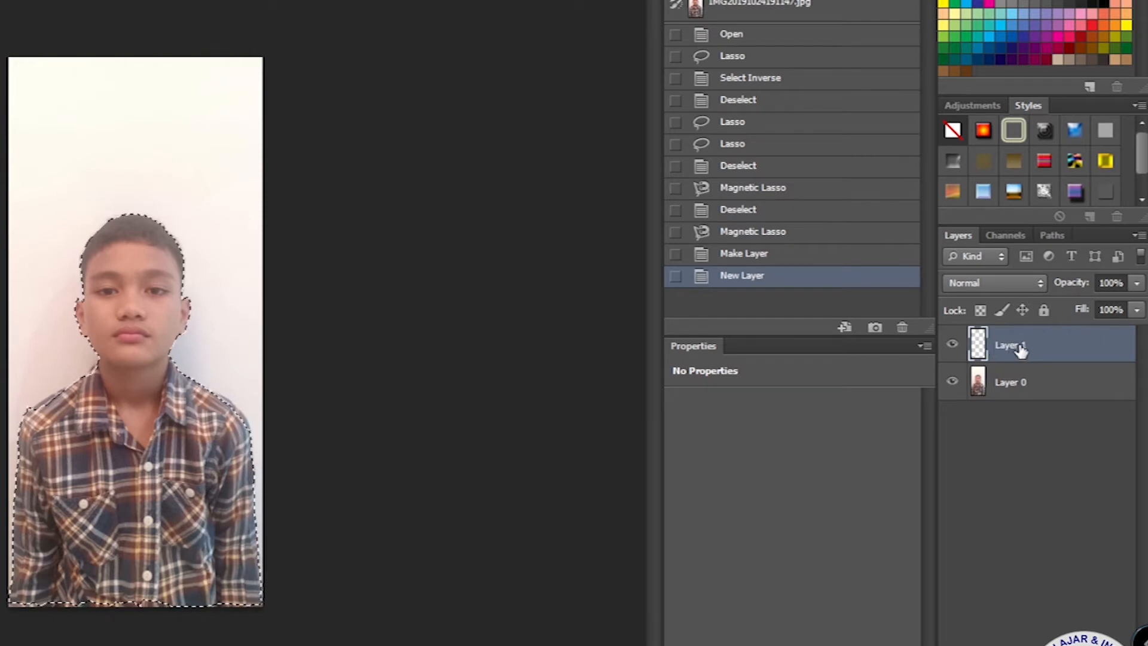
Make the boy's photo layer, Layer 0, the active layer instead of the empty Layer 1.
{"action": "left_click", "coordinate": [991, 387]}
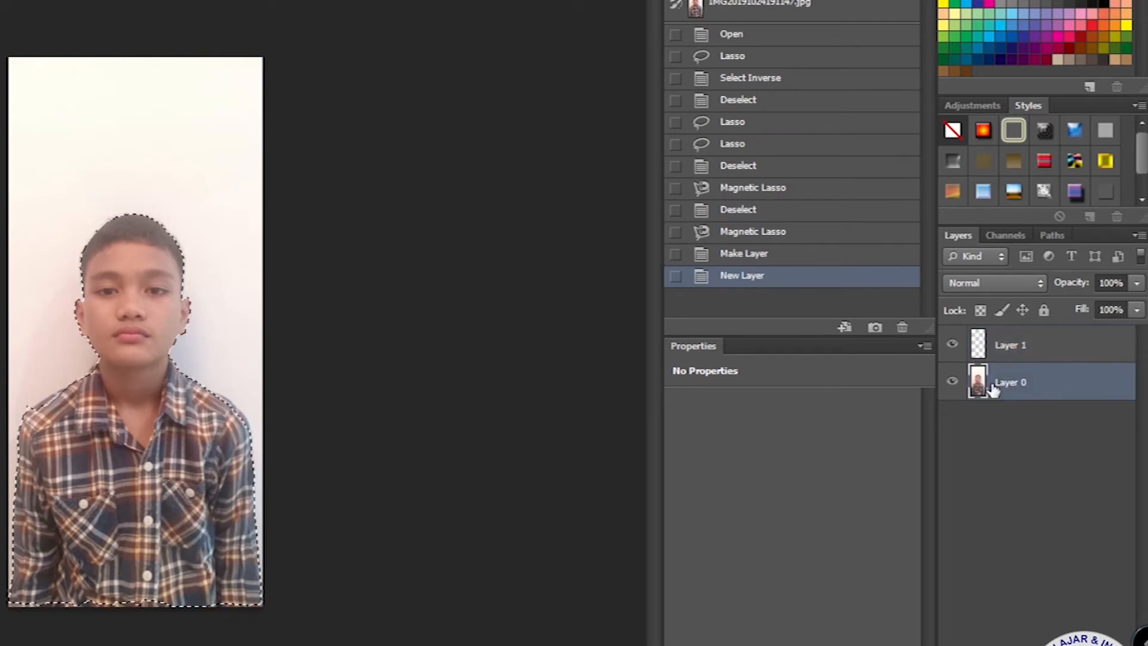
{"action": "left_click", "coordinate": [1001, 352]}
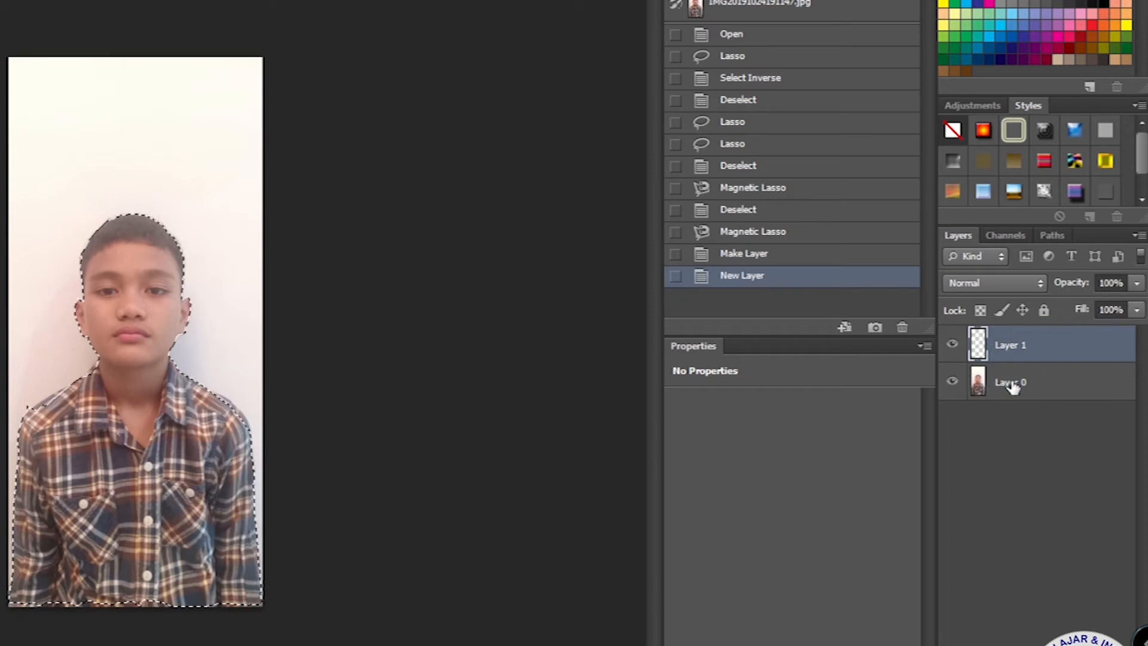
{"action": "left_click", "coordinate": [1013, 389]}
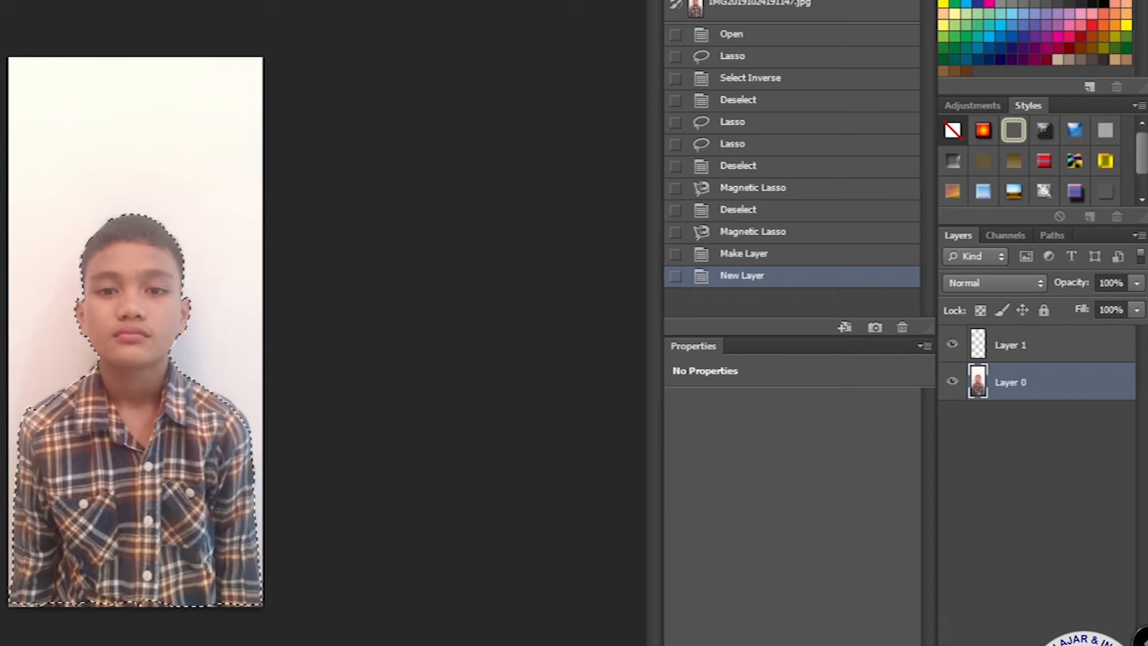
Try clearing the selected boy from Layer 0, and undo the deletion.
{"action": "key", "text": "Delete"}
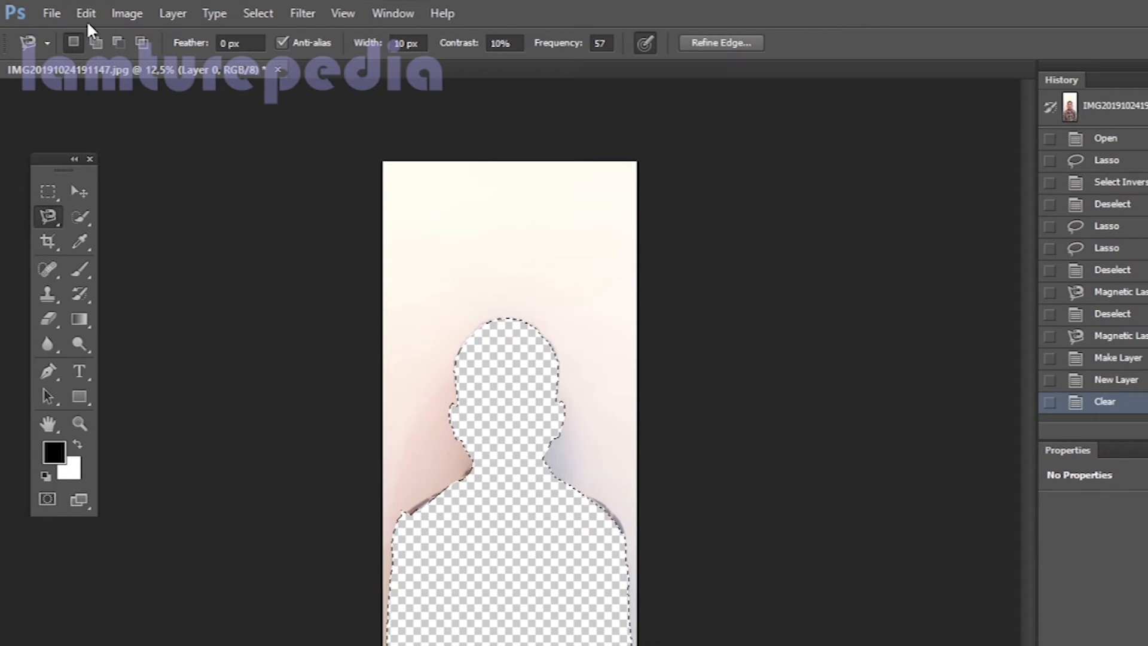
{"action": "left_click", "coordinate": [87, 20]}
{"action": "left_click", "coordinate": [93, 34]}
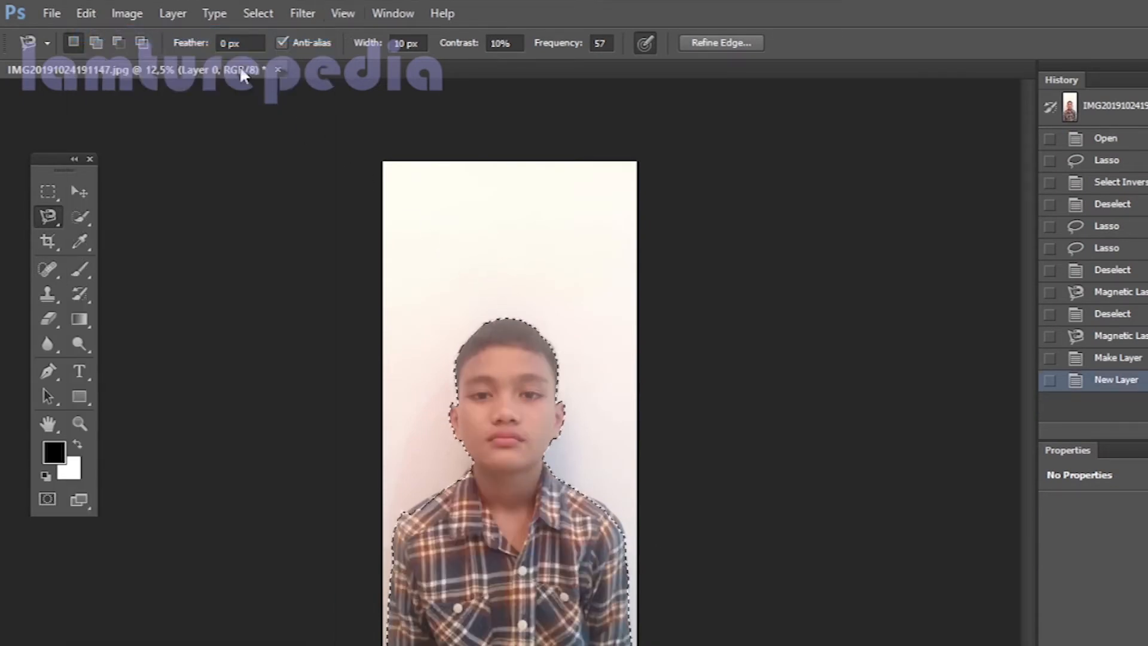
Invert the selection, delete the wall behind the boy on Layer 0, and deselect.
{"action": "left_click", "coordinate": [269, 13]}
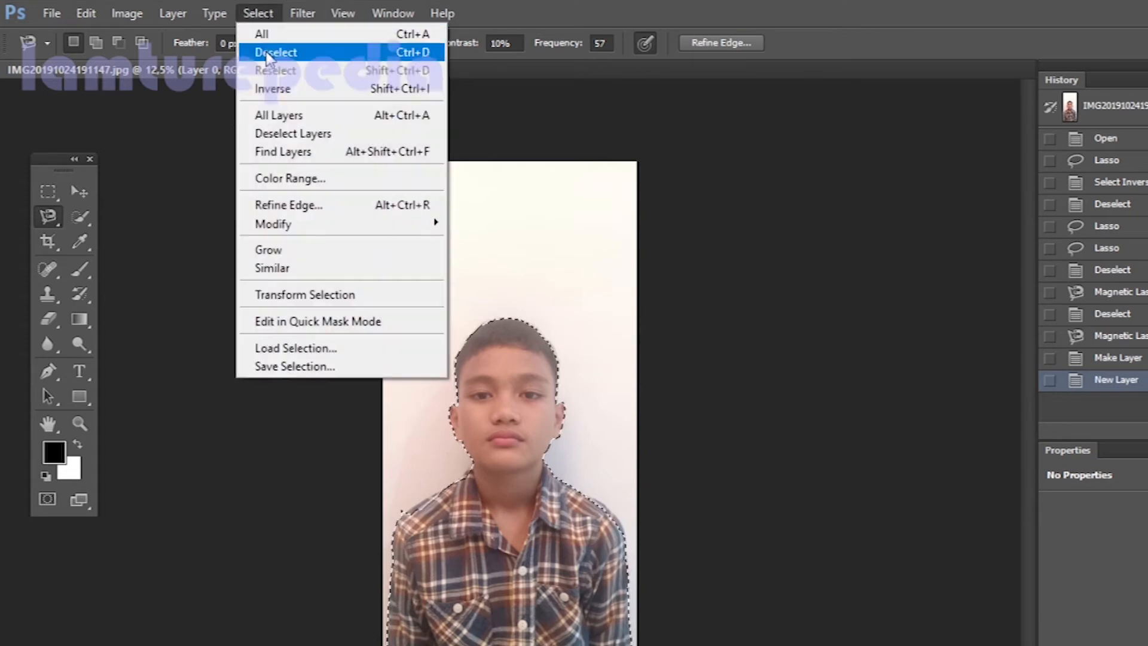
{"action": "left_click", "coordinate": [276, 89]}
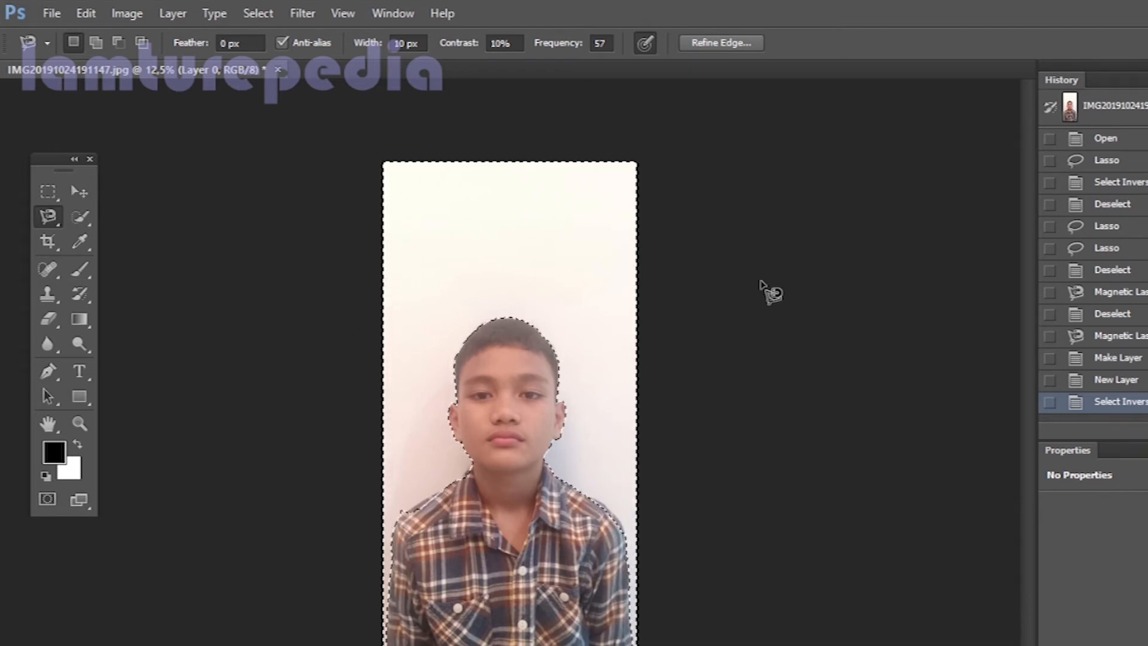
{"action": "key", "text": "Delete"}
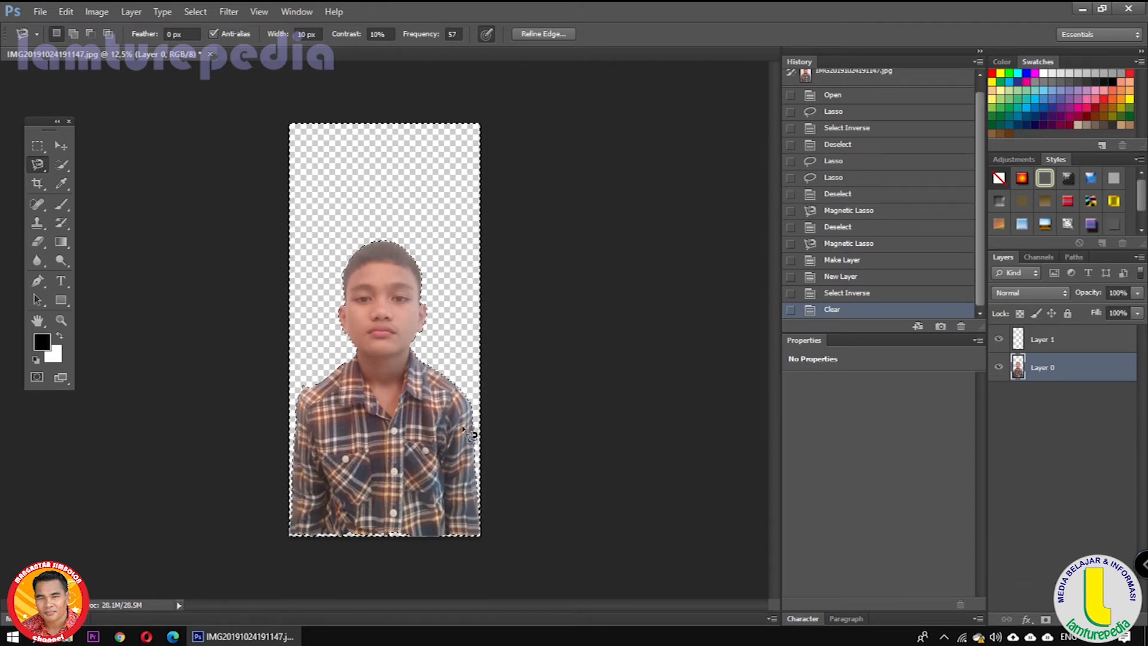
{"action": "left_click", "coordinate": [195, 12]}
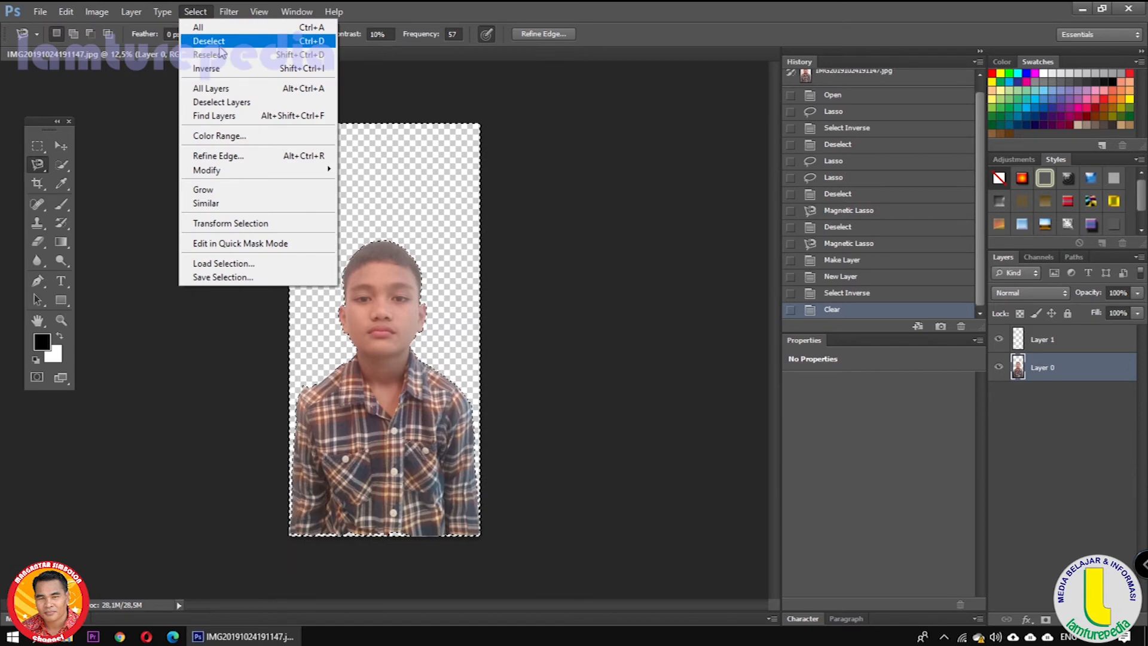
{"action": "left_click", "coordinate": [322, 41]}
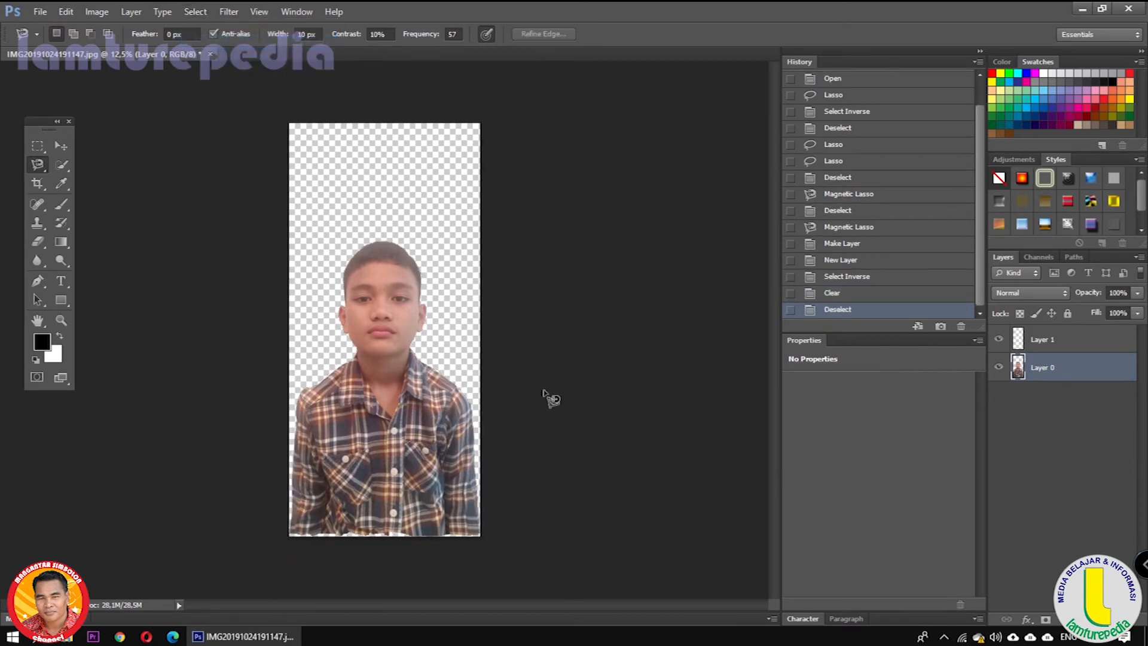
Delete the empty Layer 1, and create a fresh blank layer above Layer 0.
{"action": "left_click", "coordinate": [1038, 341]}
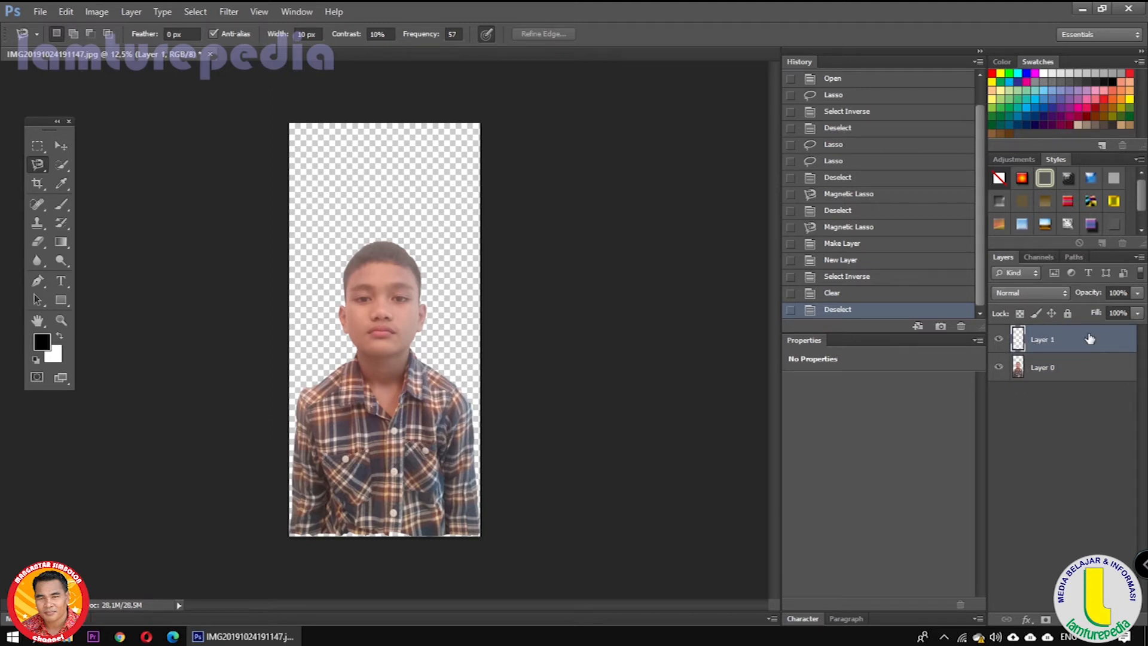
{"action": "right_click", "coordinate": [1035, 345]}
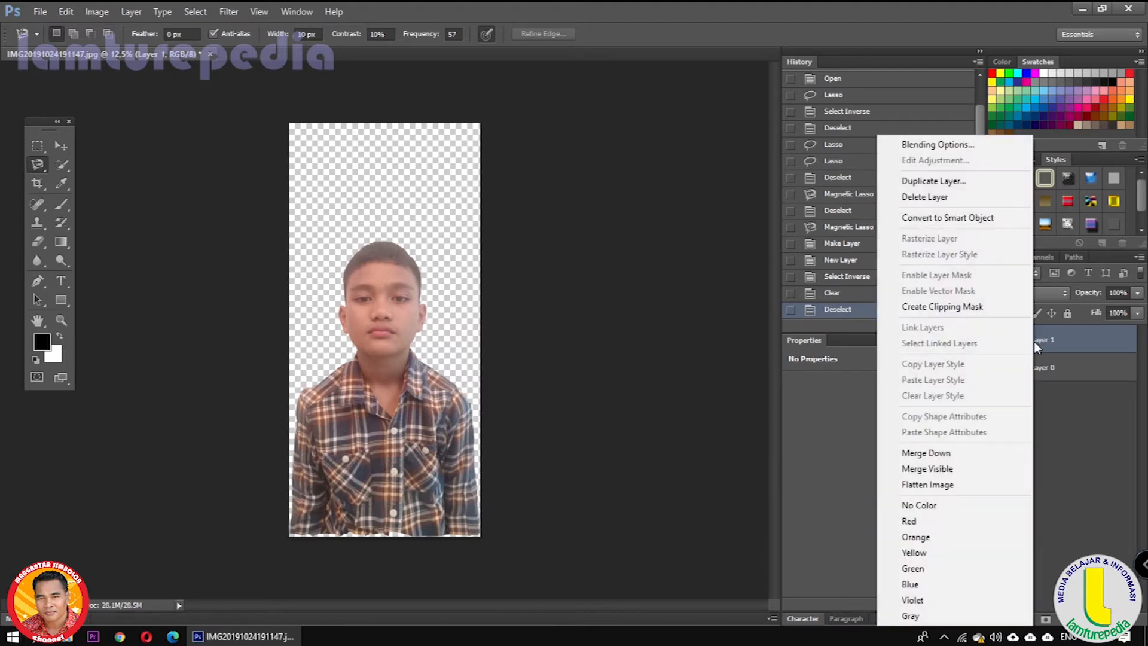
{"action": "left_click", "coordinate": [932, 197]}
{"action": "left_click", "coordinate": [546, 242]}
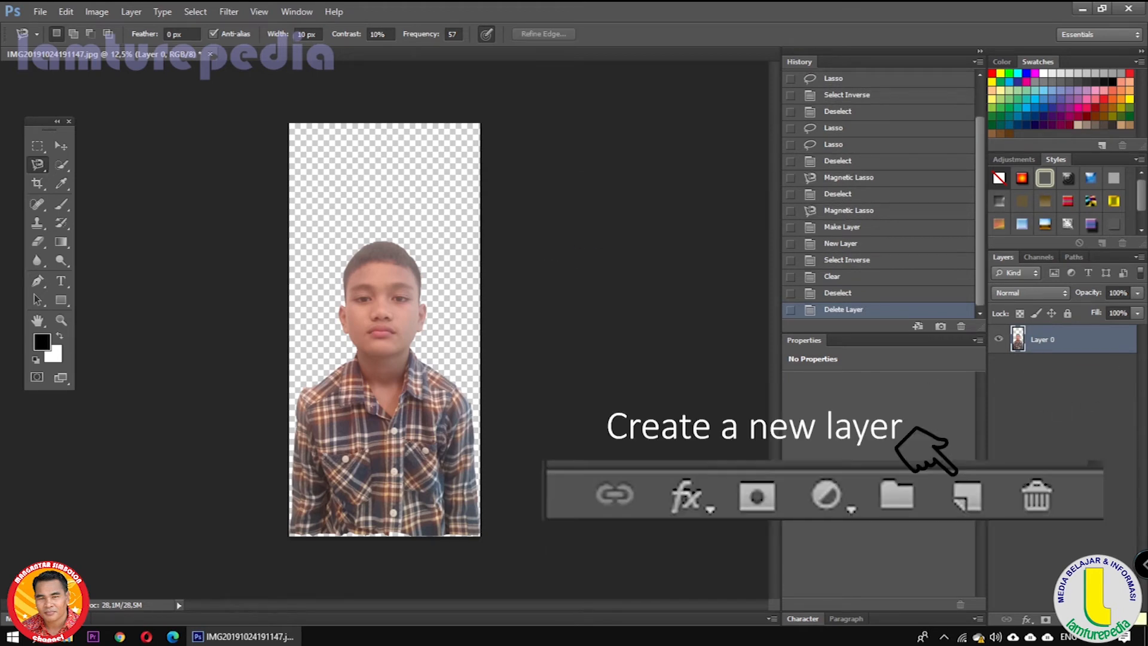
{"action": "left_click", "coordinate": [1102, 620]}
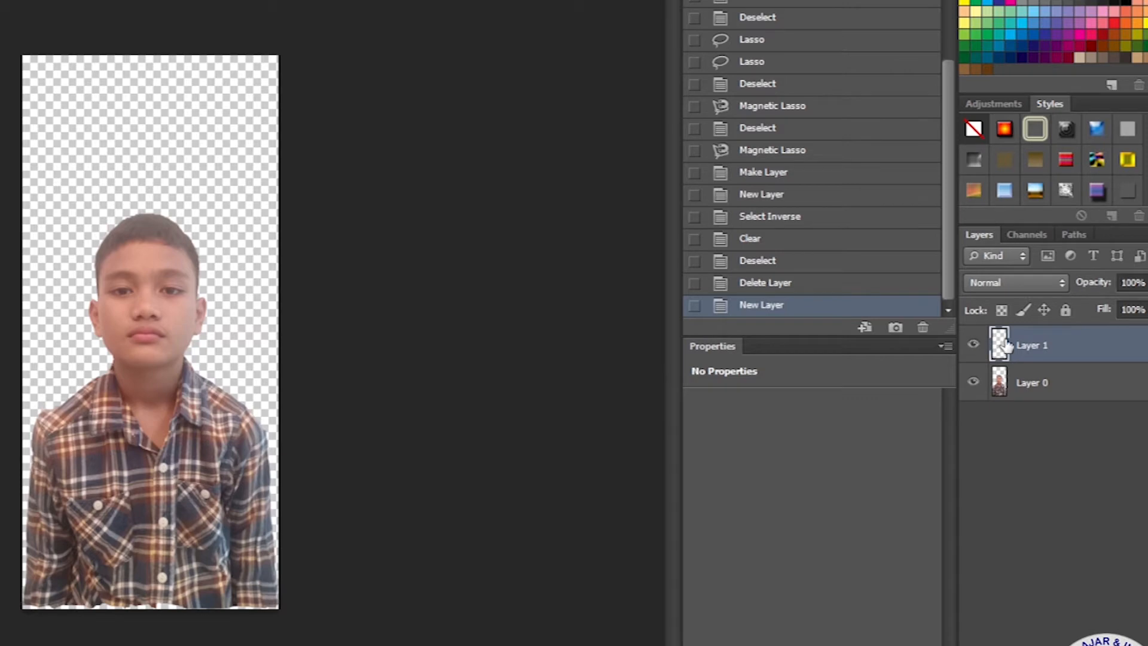
Toggle the visibility of Layer 0 to compare the boy's cut-out with the blank layer.
{"action": "left_click", "coordinate": [974, 381]}
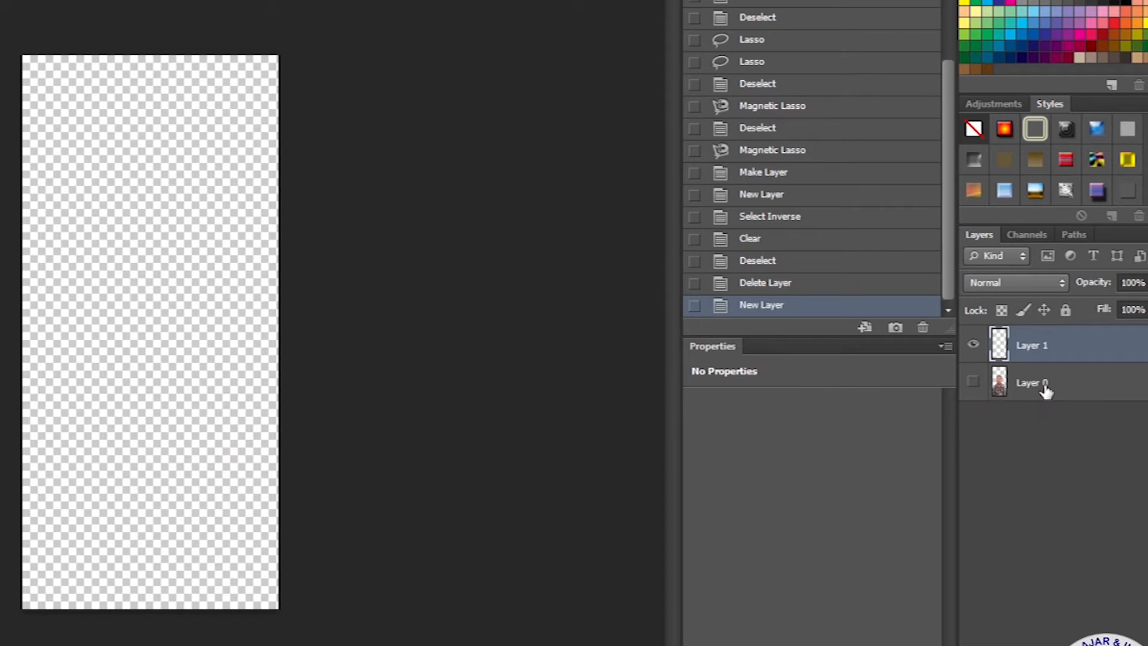
{"action": "left_click", "coordinate": [973, 389]}
{"action": "left_click", "coordinate": [972, 390]}
{"action": "left_click", "coordinate": [972, 390]}
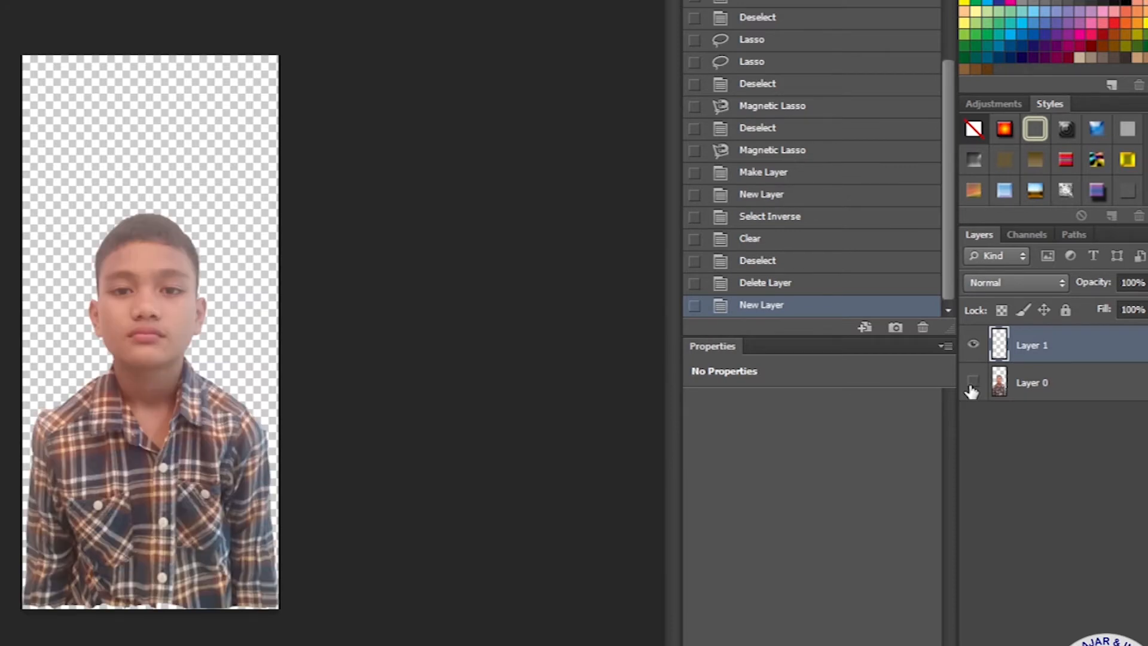
Switch Layer 0 and Layer 1 off and on to tell the boy's cut-out from the empty layer.
{"action": "left_click", "coordinate": [971, 390]}
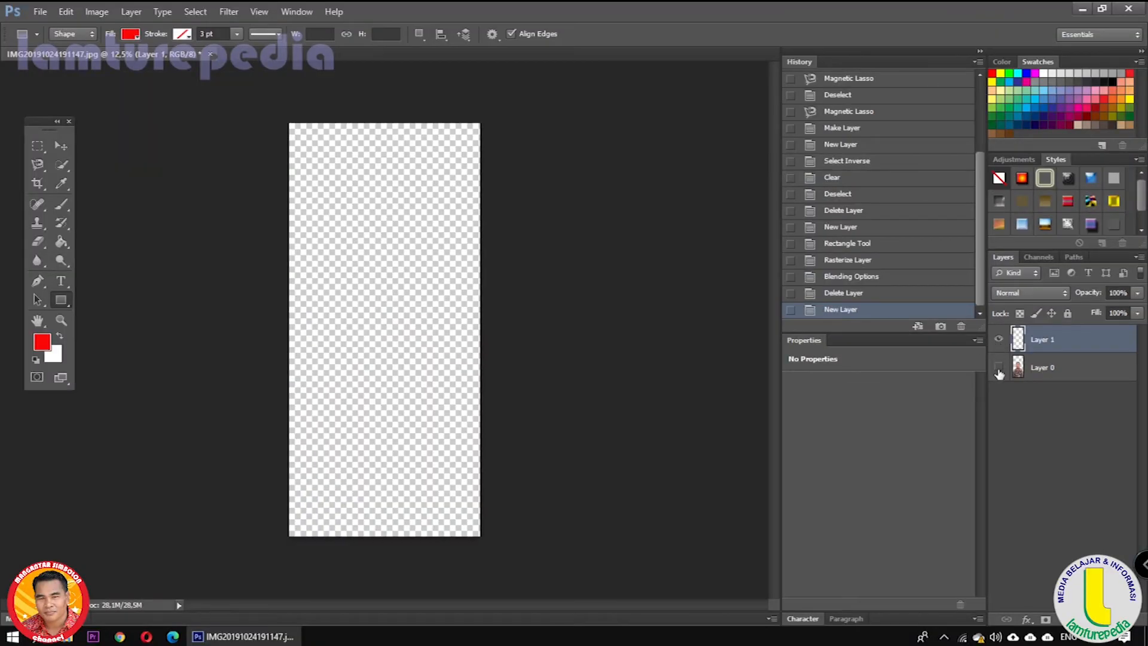
{"action": "left_click", "coordinate": [997, 368]}
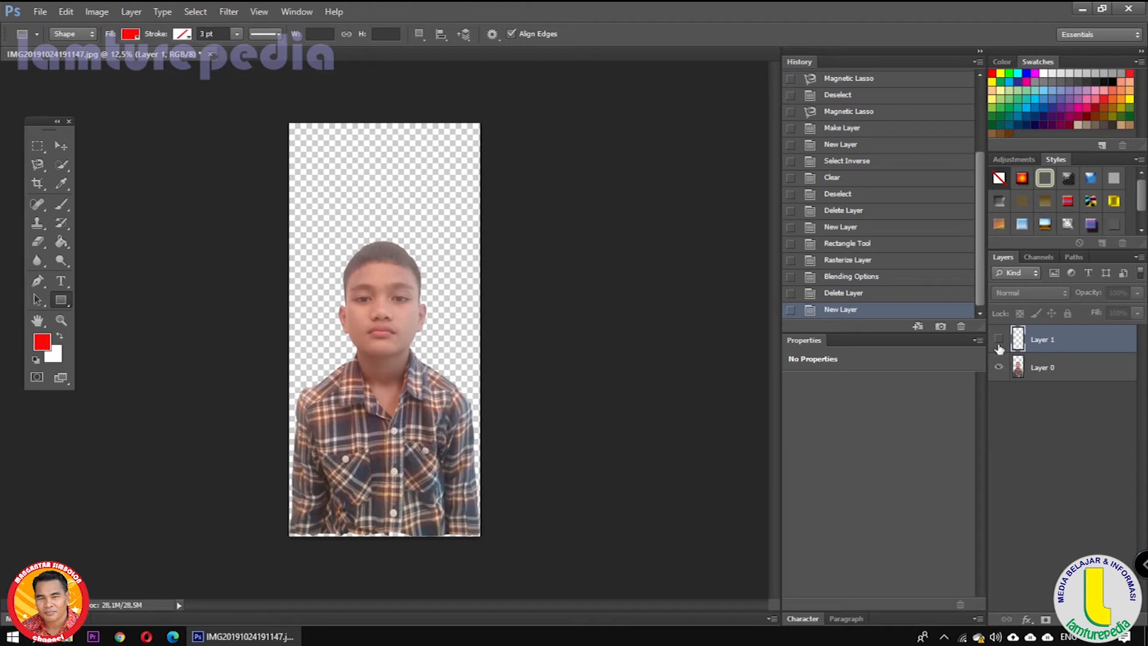
{"action": "left_click", "coordinate": [997, 368]}
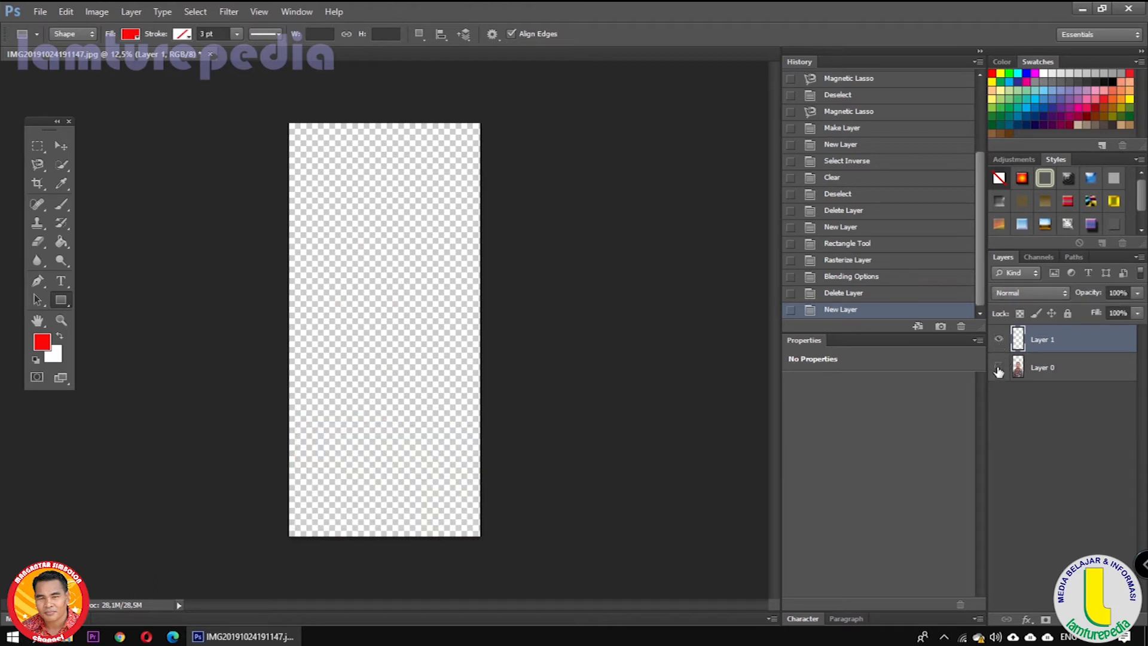
{"action": "left_click", "coordinate": [999, 368]}
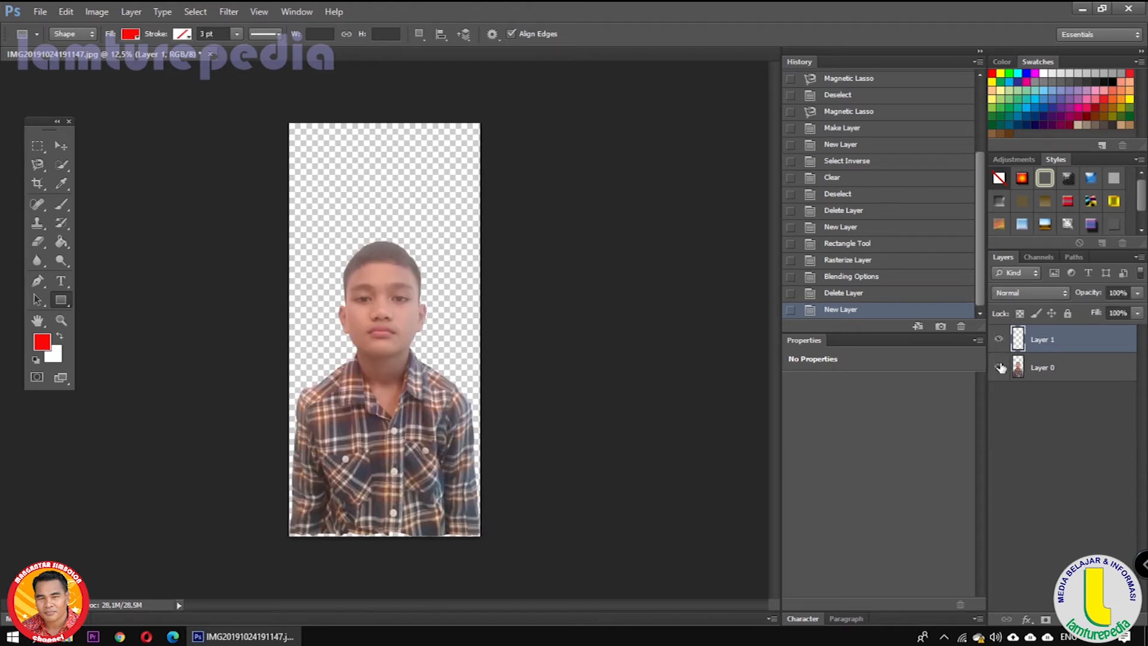
{"action": "left_click", "coordinate": [1017, 431]}
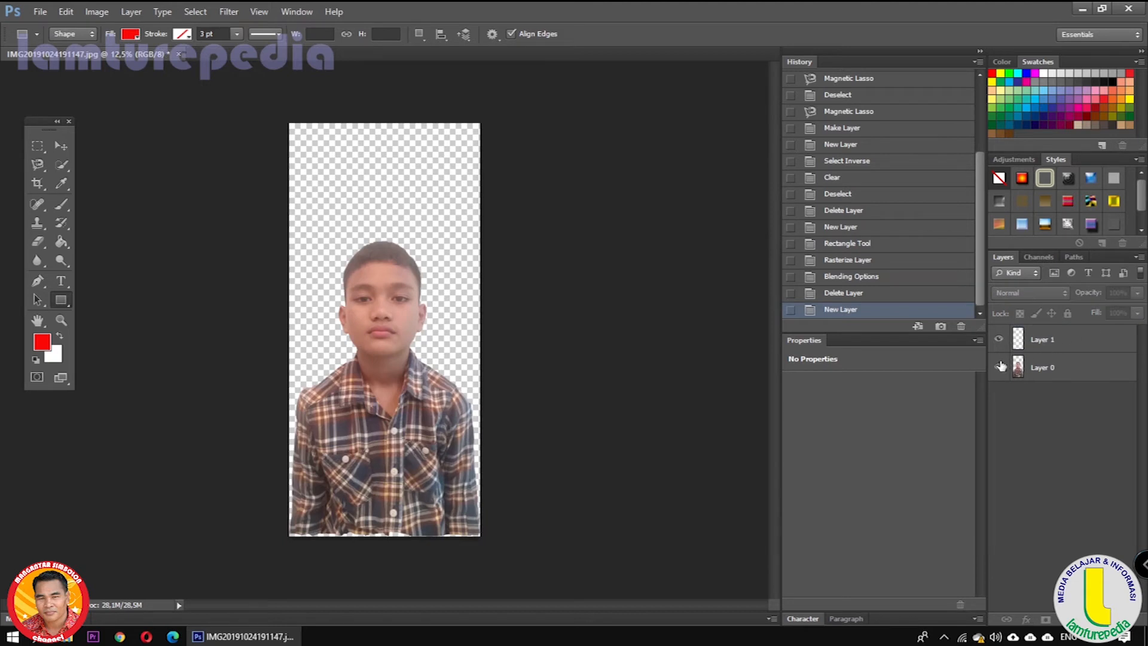
Hide Layer 0 and, with Layer 1 selected, draw a red rectangle of about 2176 × 4800 px covering the whole canvas.
{"action": "left_click", "coordinate": [998, 369]}
{"action": "left_click", "coordinate": [1050, 340]}
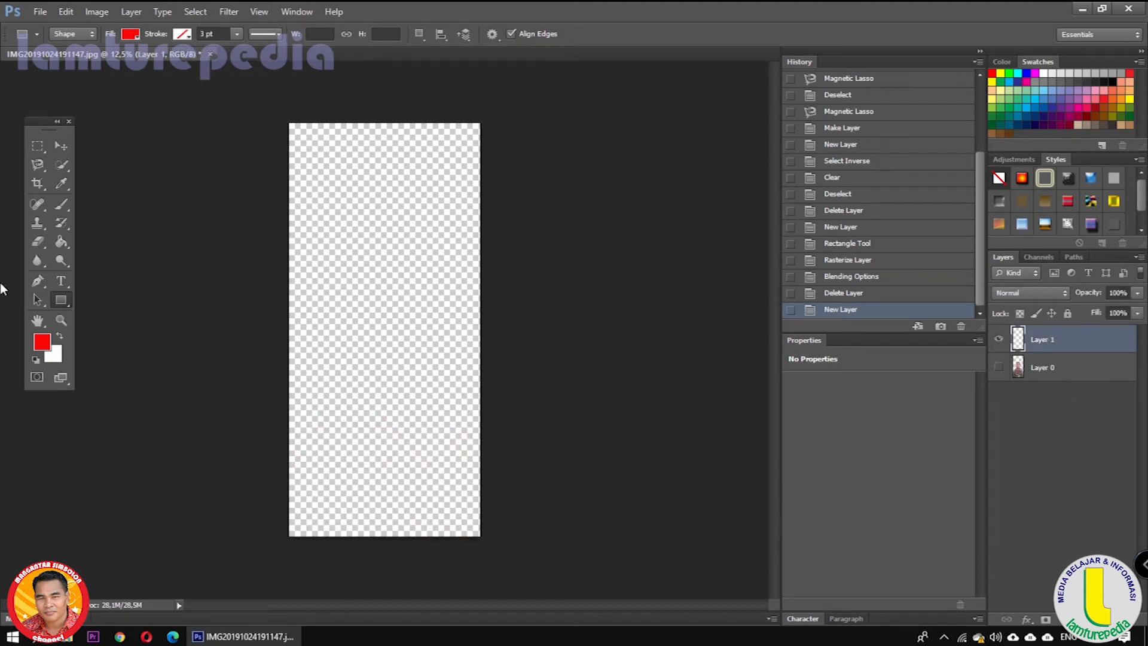
{"action": "right_click", "coordinate": [61, 303]}
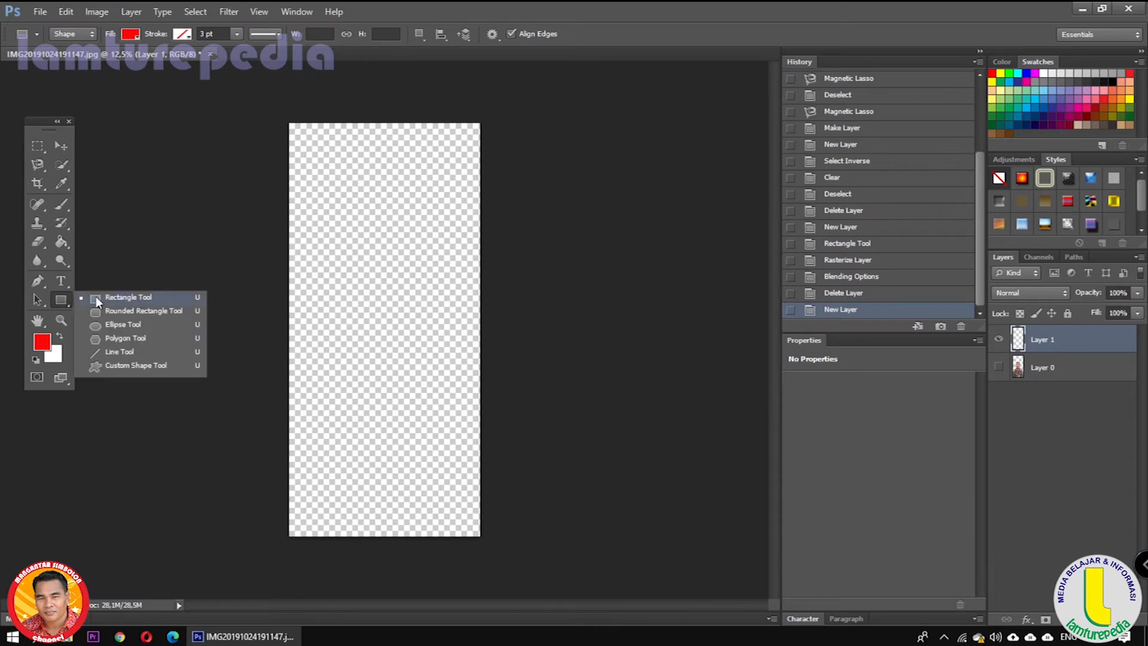
{"action": "left_click", "coordinate": [136, 300]}
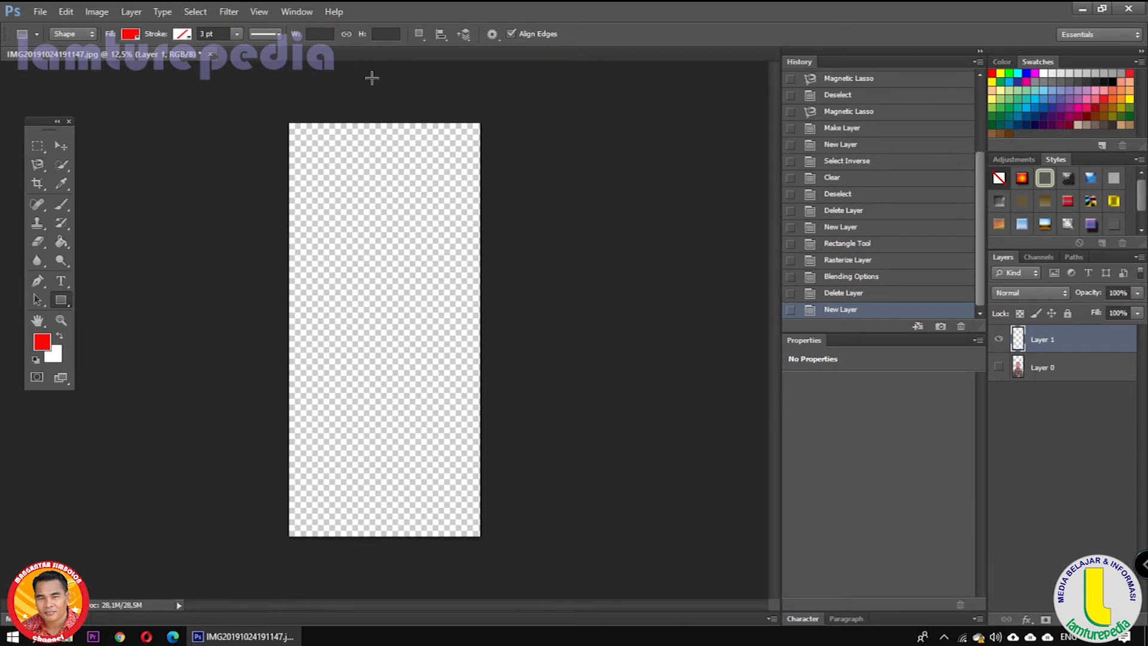
{"action": "left_click", "coordinate": [135, 37]}
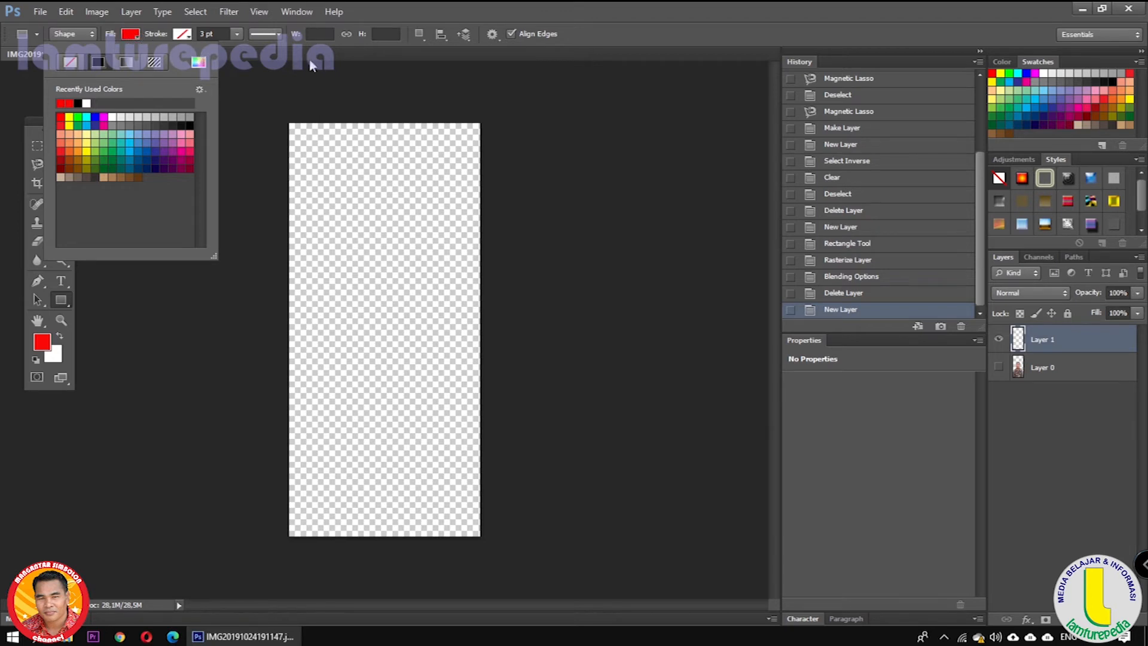
{"action": "left_click", "coordinate": [628, 43]}
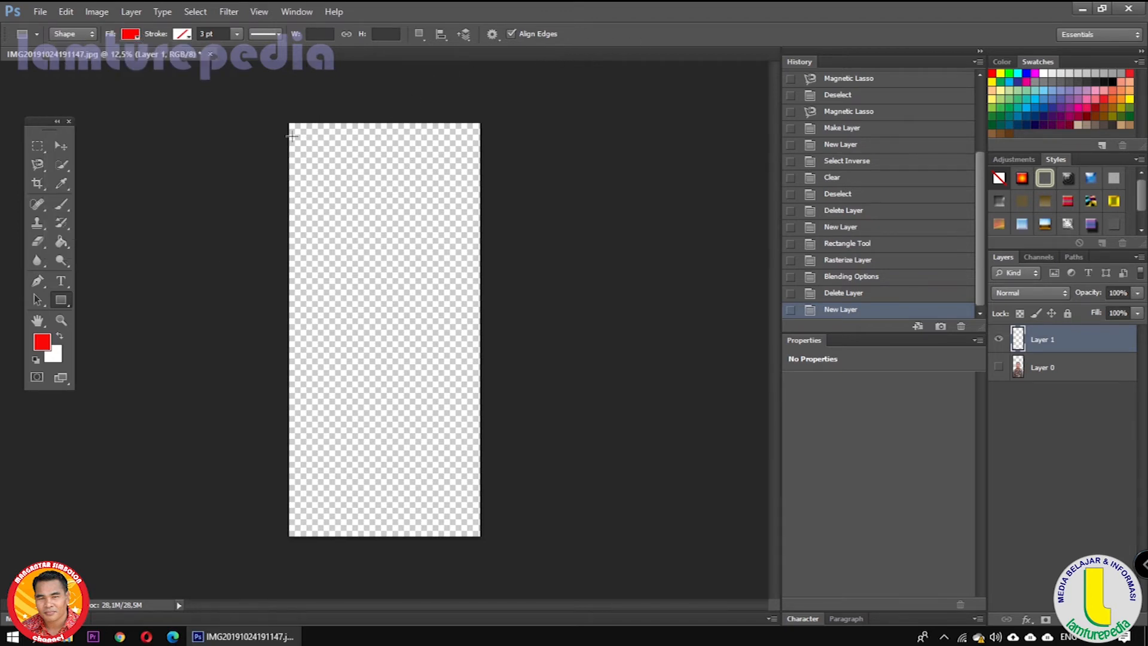
{"action": "left_click_drag", "start_coordinate": [288, 112], "coordinate": [482, 543]}
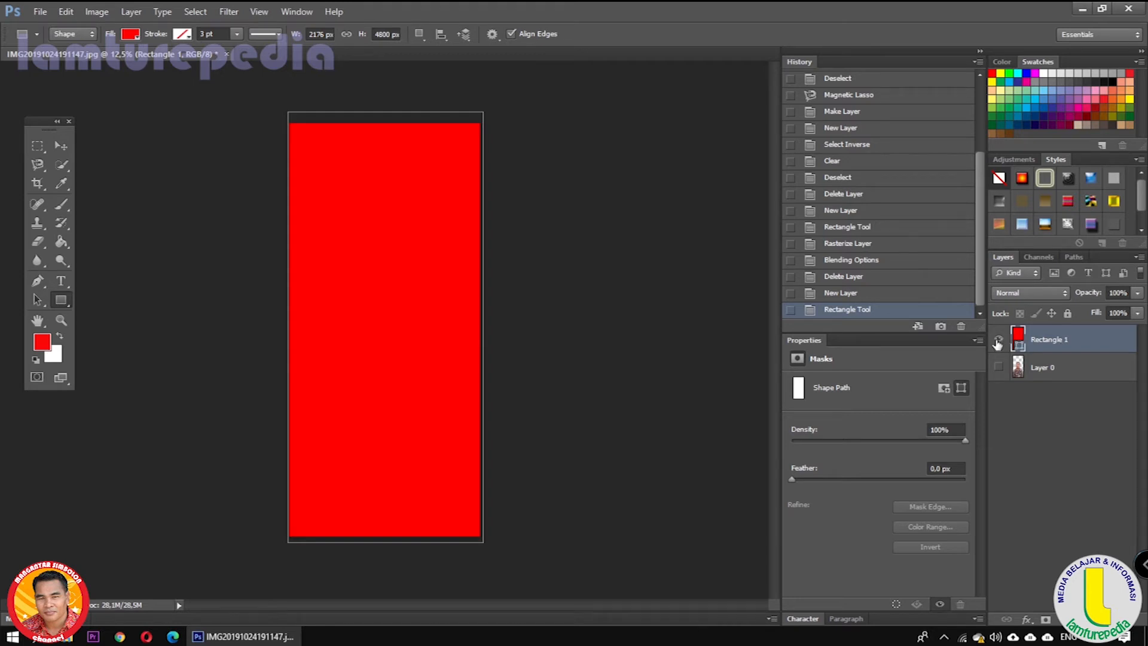
Check the red rectangle by toggling its visibility, and move its layer below Layer 0 with both layers shown.
{"action": "left_click", "coordinate": [997, 341]}
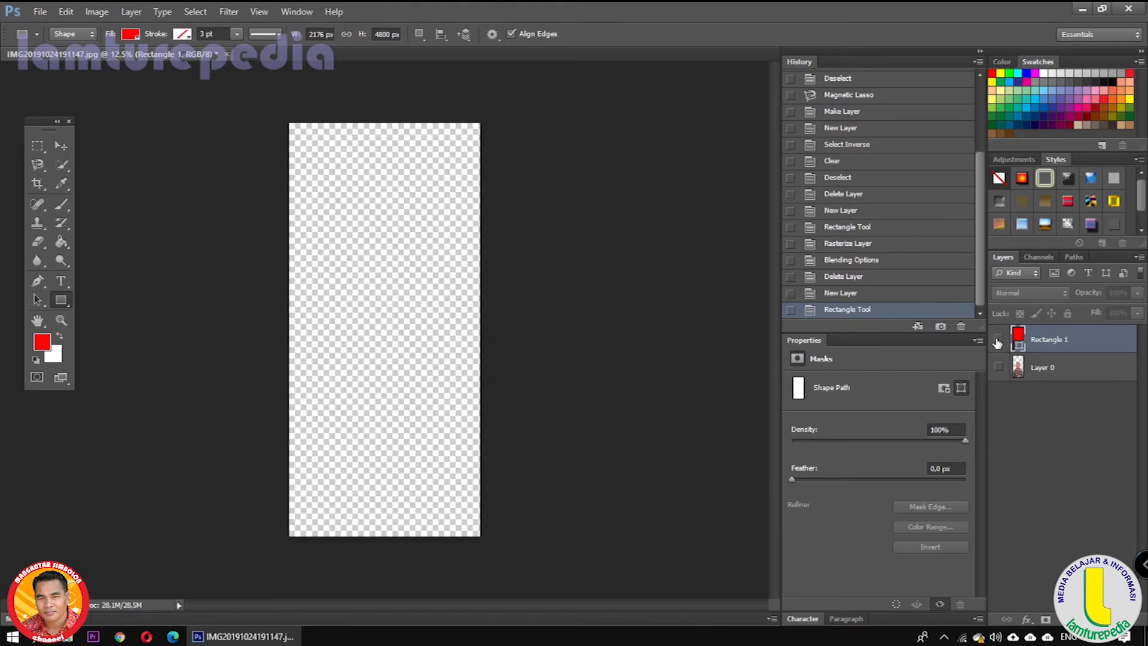
{"action": "left_click", "coordinate": [998, 341]}
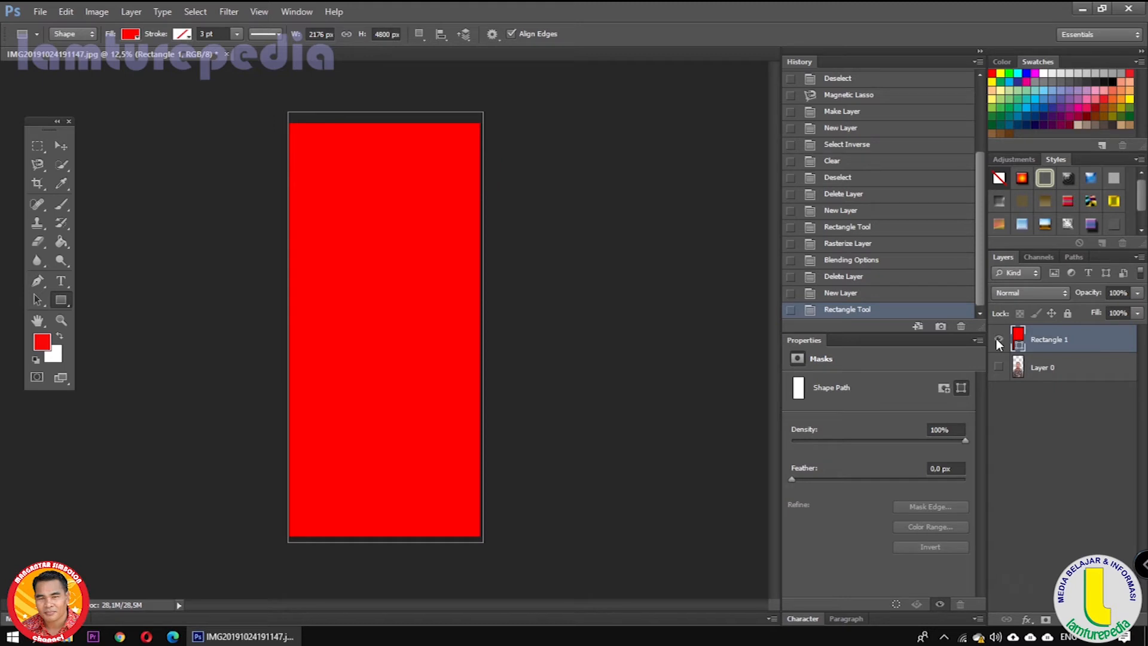
{"action": "left_click", "coordinate": [998, 342]}
{"action": "left_click", "coordinate": [998, 341]}
{"action": "left_click_drag", "start_coordinate": [1044, 342], "coordinate": [1050, 386]}
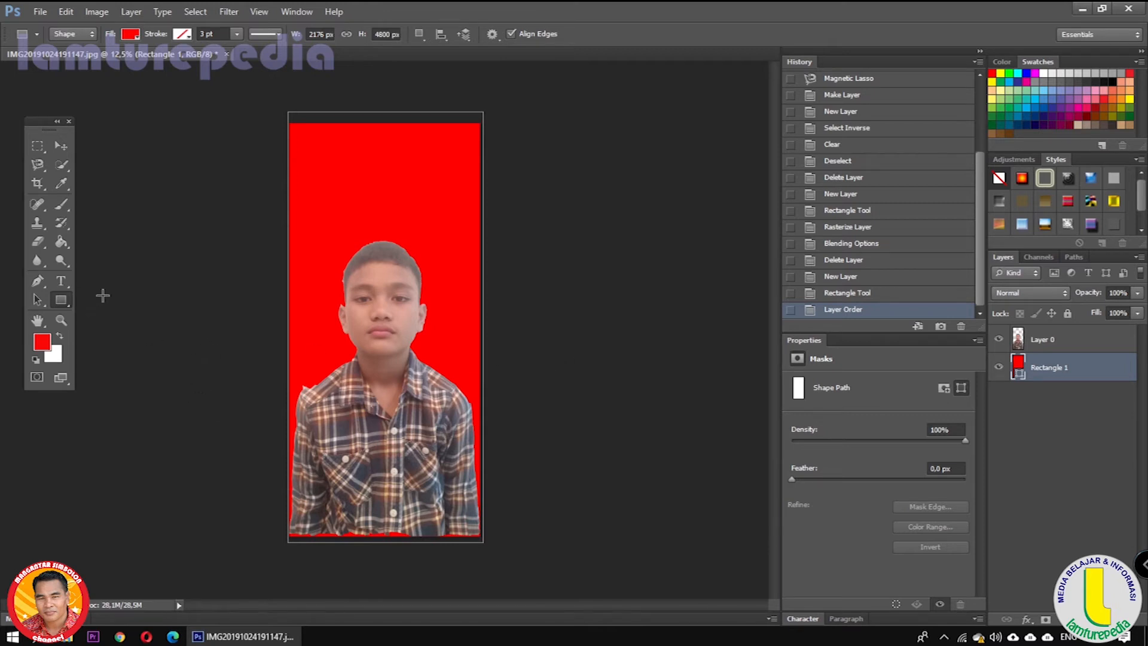
Enlarge the Eraser brush and erase the leftover background spot on Layer 0 at the shoulder on the image's left side.
{"action": "left_click", "coordinate": [39, 241]}
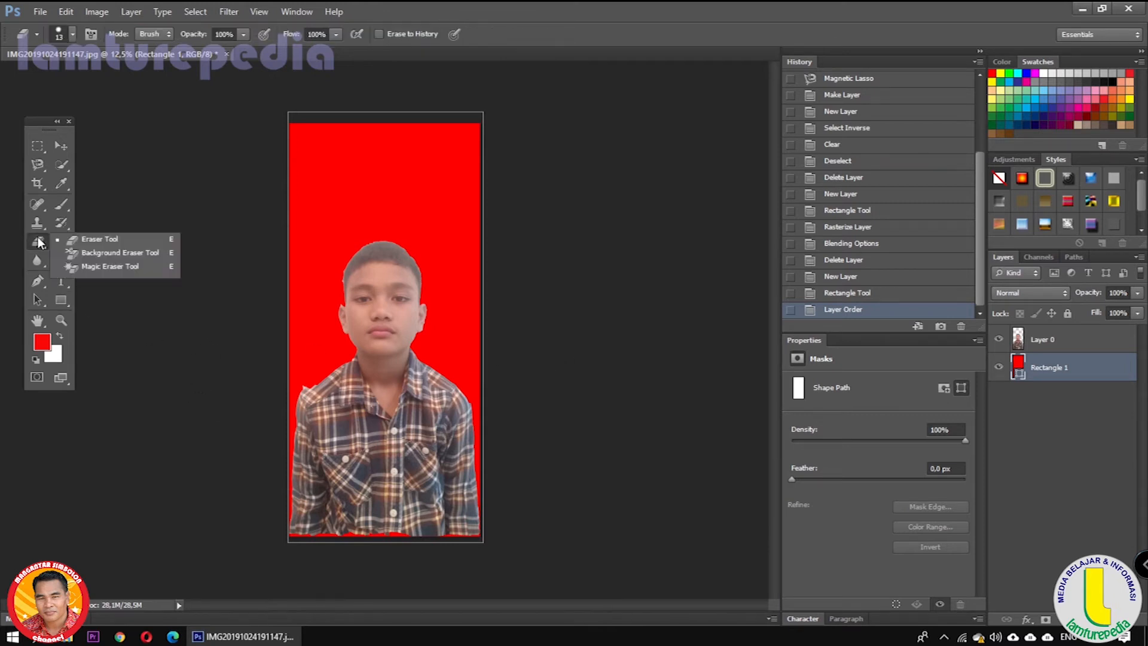
{"action": "left_click", "coordinate": [99, 240]}
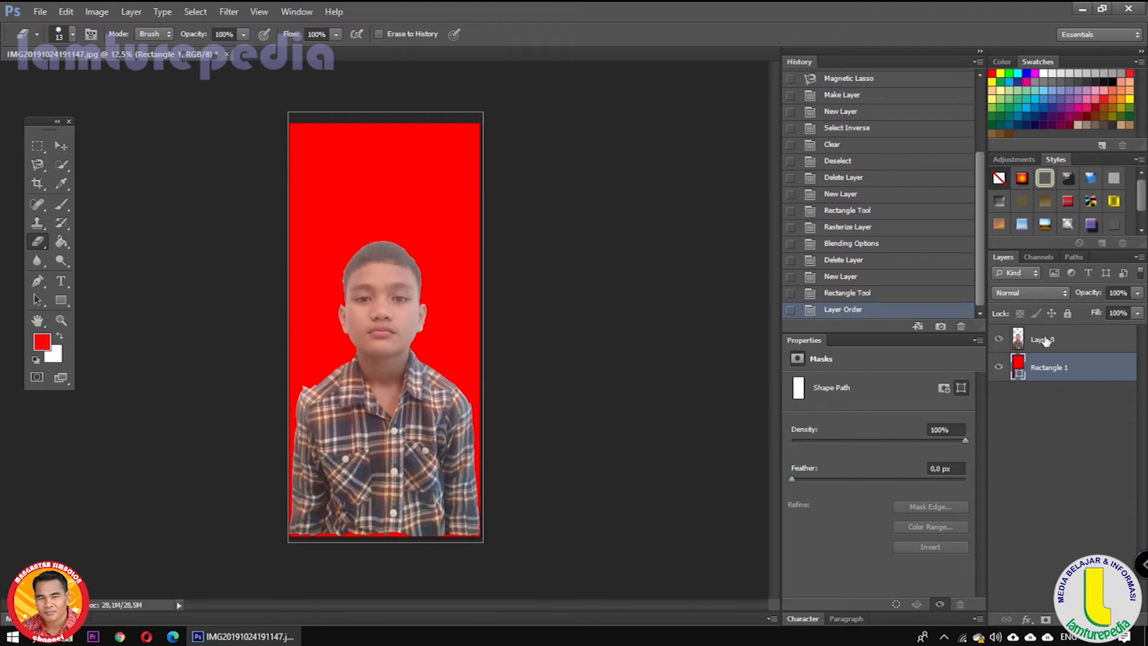
{"action": "left_click", "coordinate": [1051, 348]}
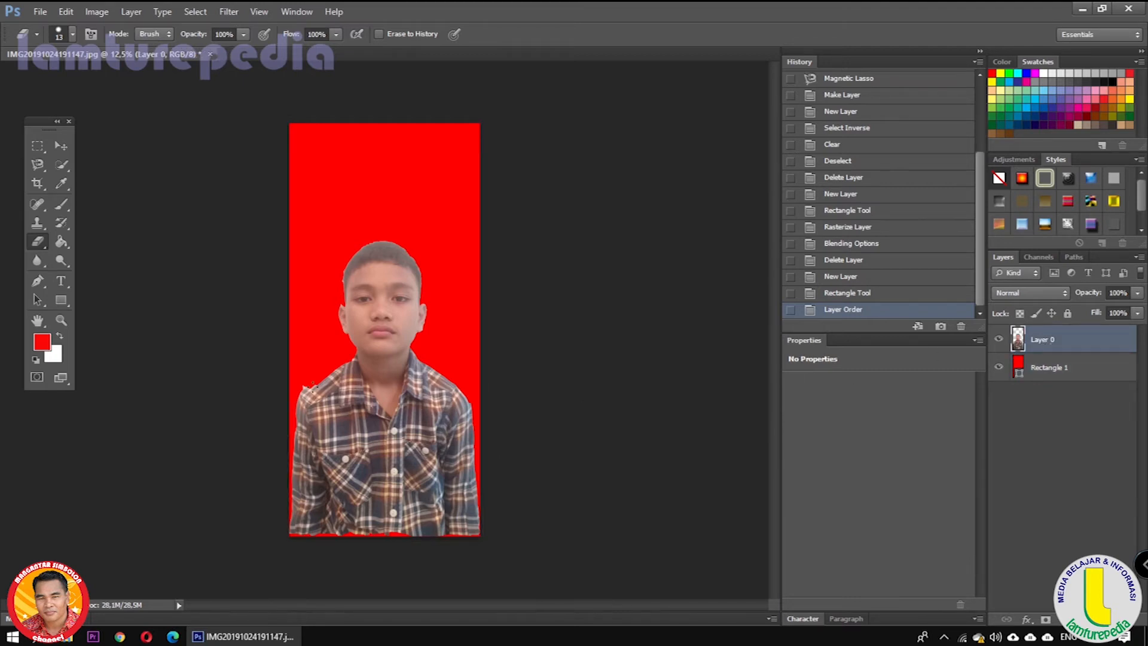
{"action": "left_click", "coordinate": [73, 35]}
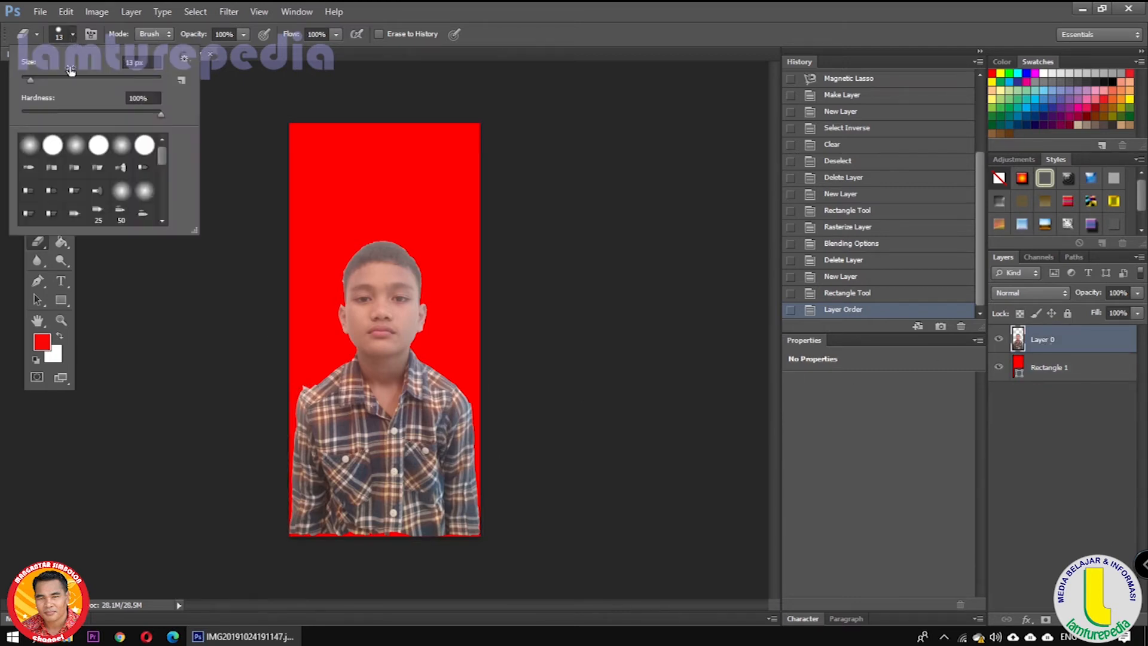
{"action": "left_click", "coordinate": [48, 80]}
{"action": "left_click", "coordinate": [531, 22]}
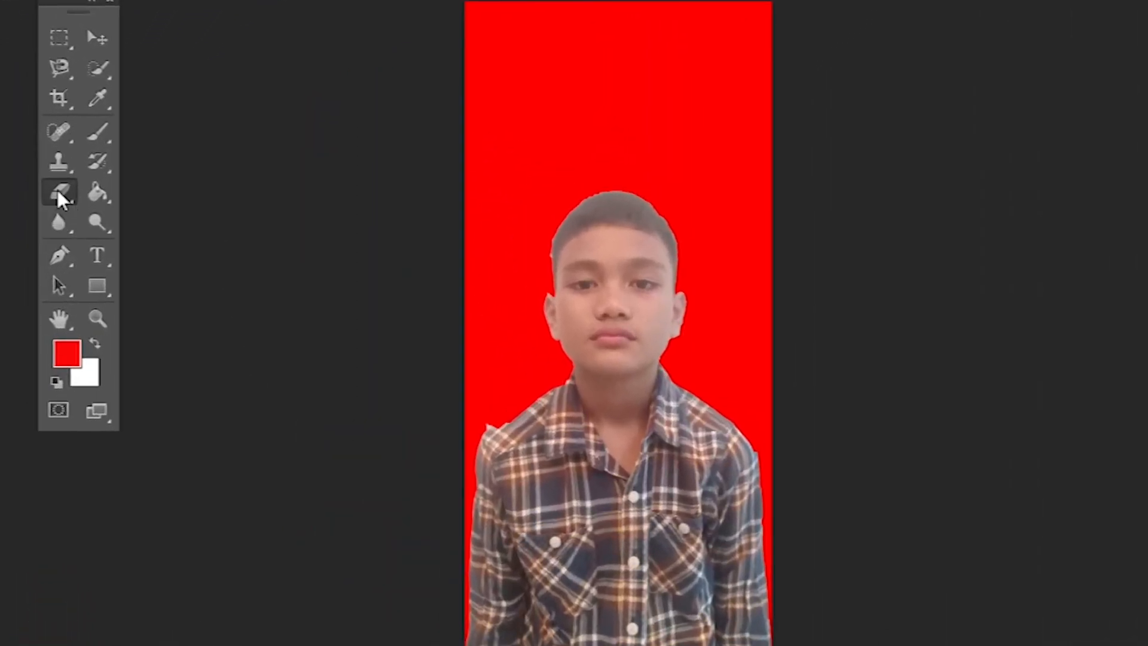
{"action": "right_click", "coordinate": [60, 197]}
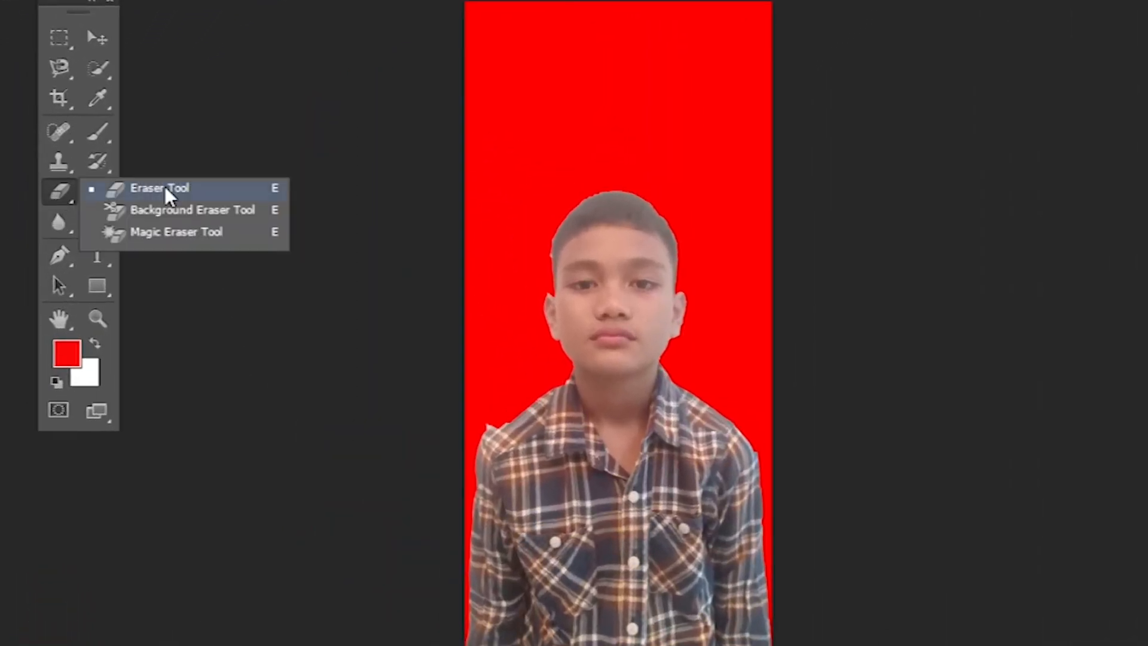
{"action": "left_click", "coordinate": [169, 193]}
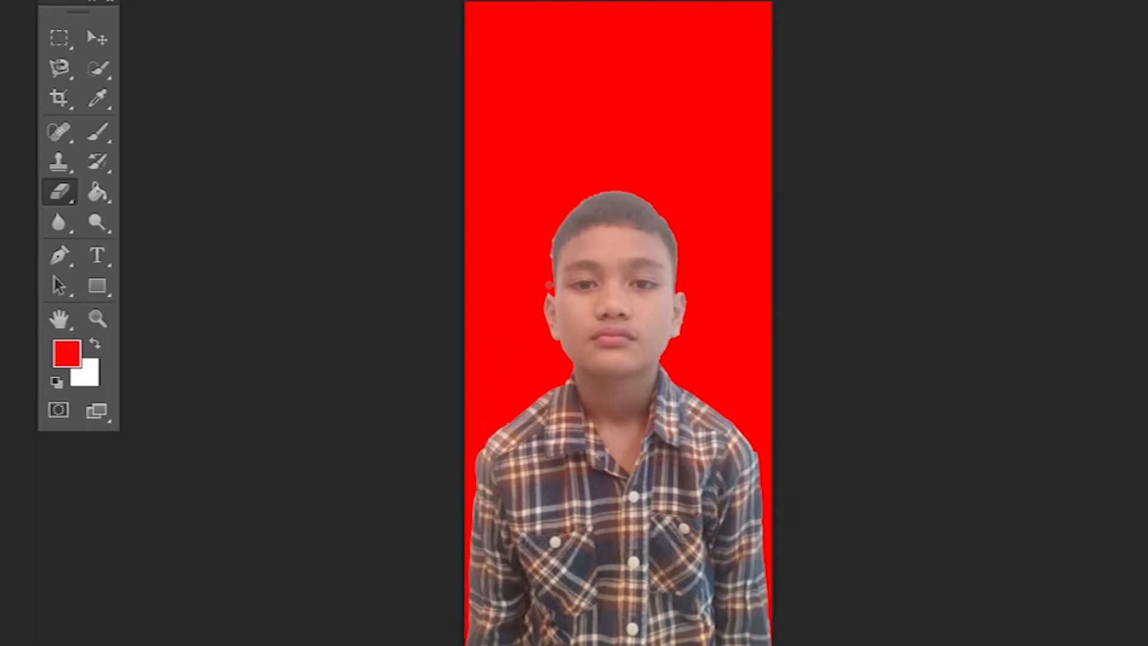
Erase the leftover edge along the shoulder and upper sleeve on the image's right side.
{"action": "left_click", "coordinate": [99, 319]}
{"action": "left_click", "coordinate": [746, 428]}
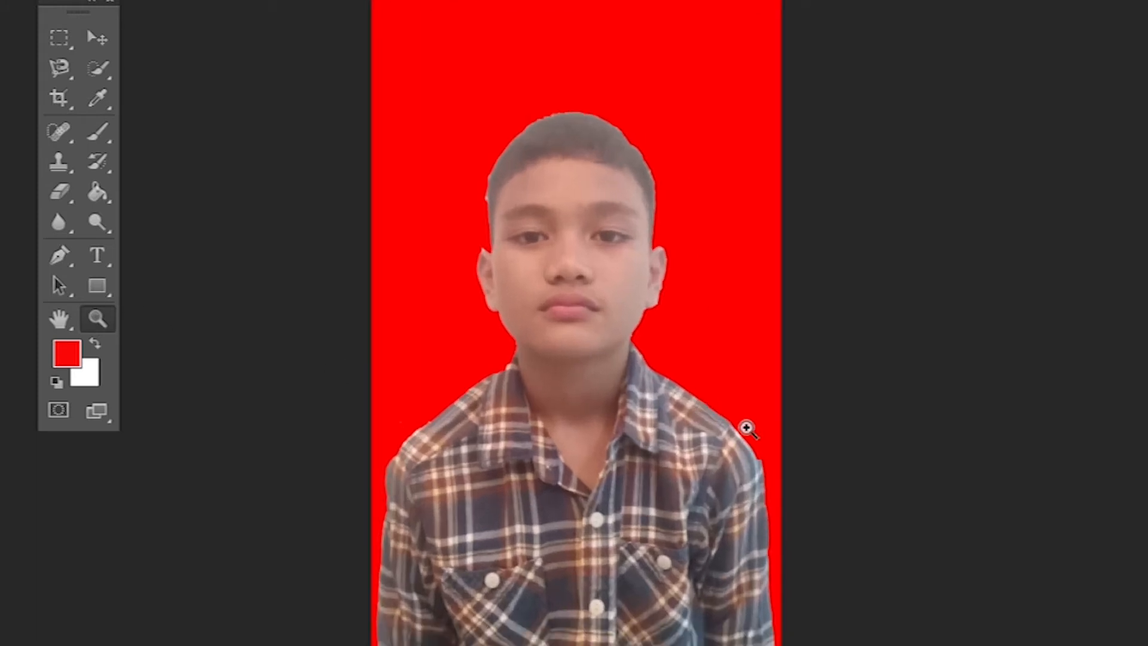
{"action": "left_click", "coordinate": [716, 407]}
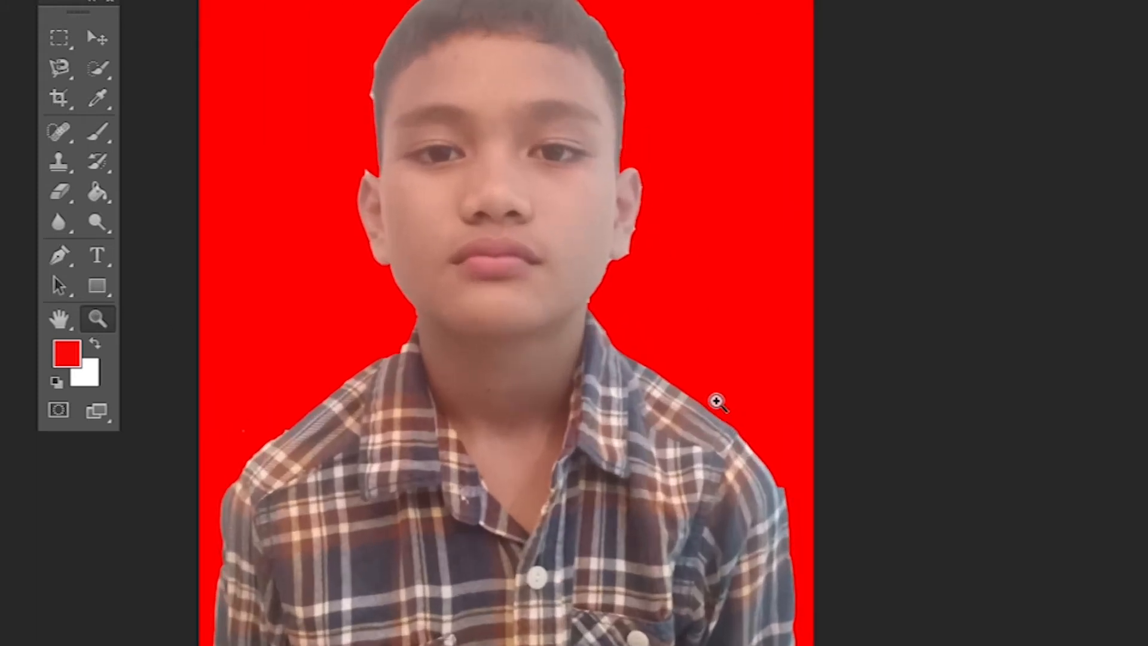
{"action": "left_click", "coordinate": [716, 408]}
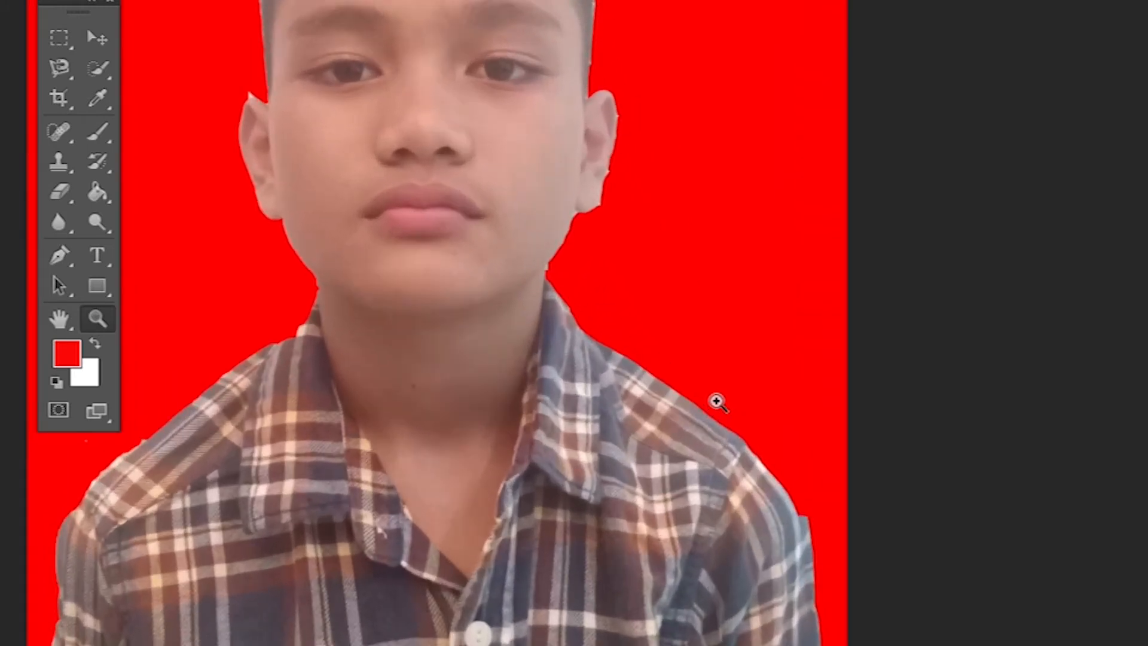
{"action": "right_click", "coordinate": [65, 193]}
{"action": "left_click", "coordinate": [139, 190]}
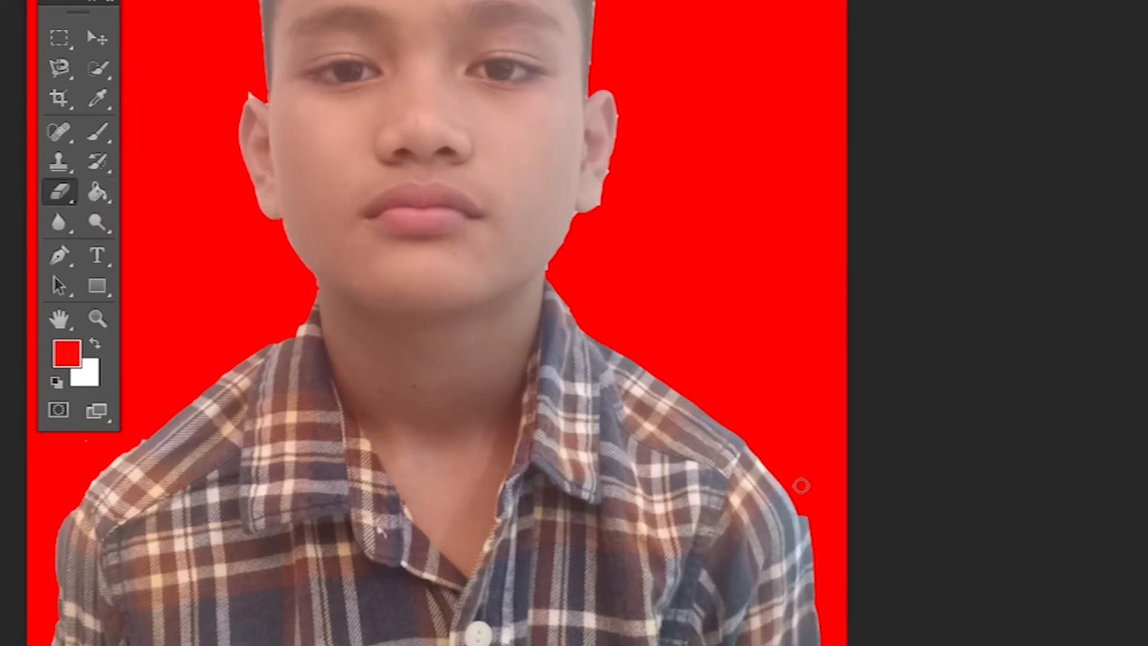
{"action": "left_click_drag", "start_coordinate": [806, 504], "coordinate": [825, 598]}
Inspect the cut-out edges around the boy's hair and ears up close, and fit the whole image on screen.
{"action": "left_click", "coordinate": [114, 326]}
{"action": "right_click", "coordinate": [264, 279]}
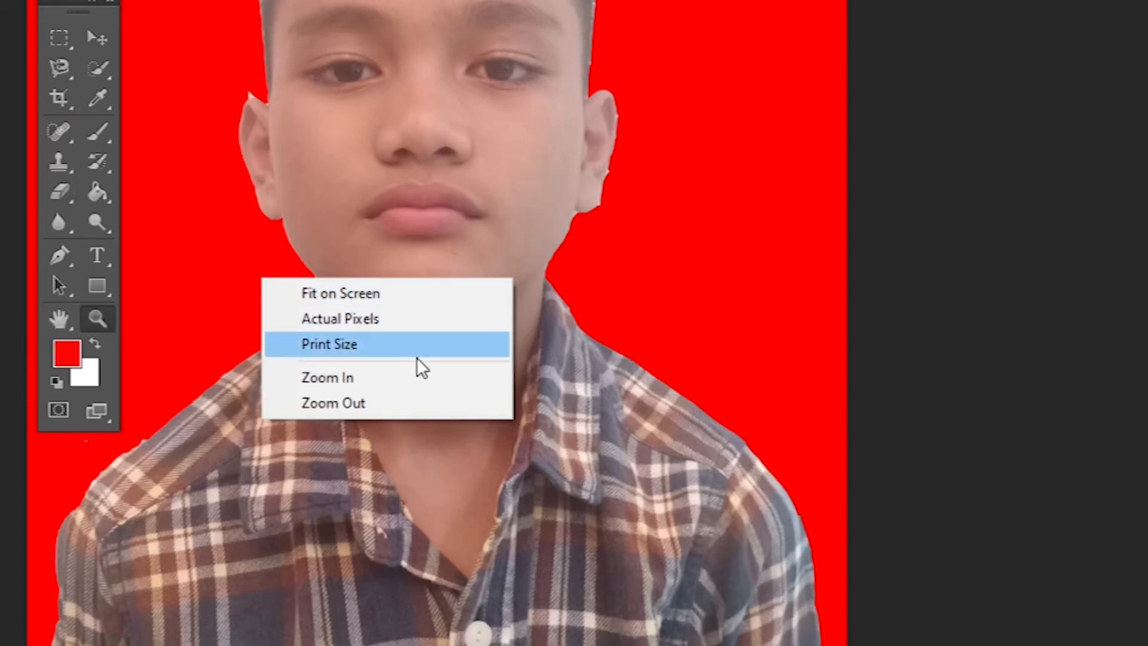
{"action": "left_click", "coordinate": [386, 294]}
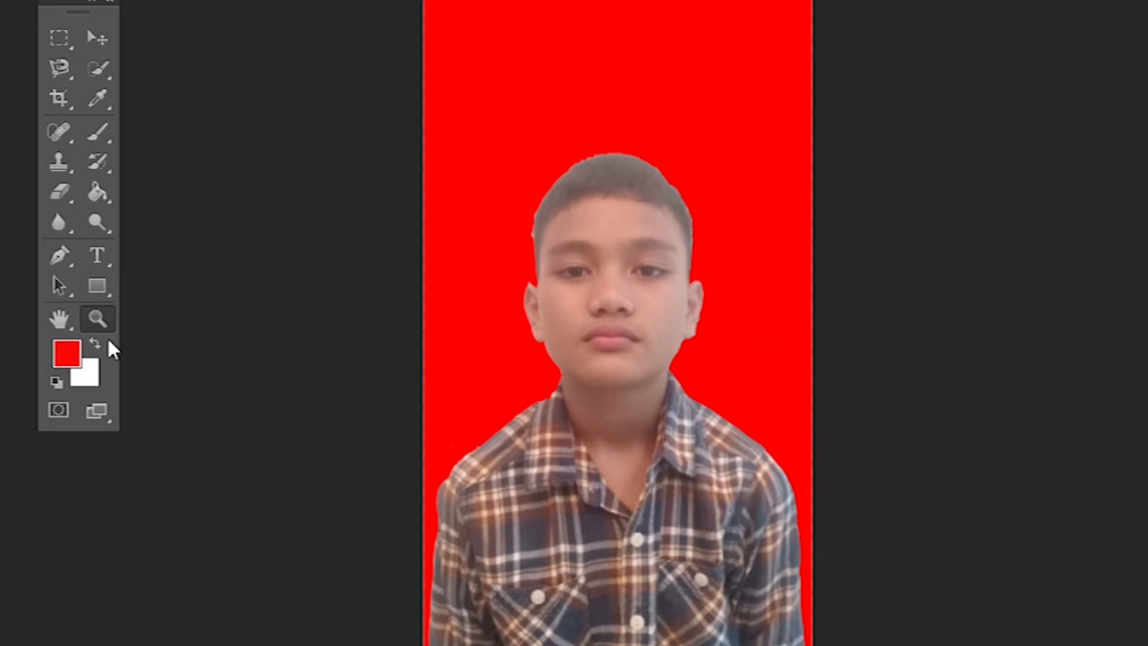
{"action": "left_click", "coordinate": [545, 229]}
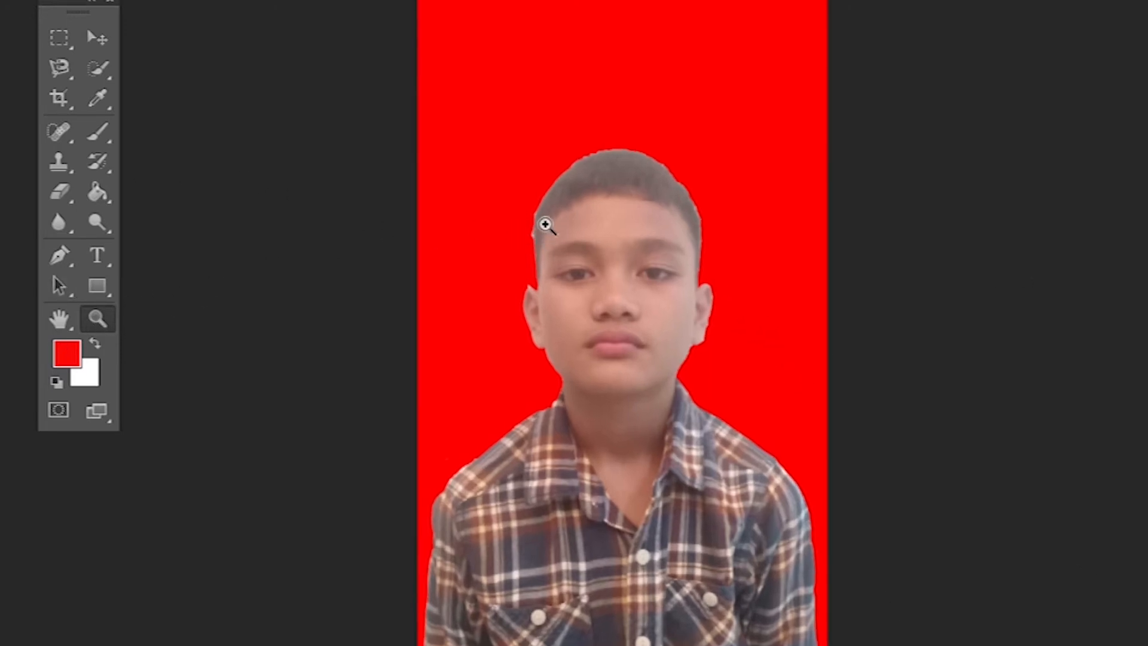
{"action": "left_click", "coordinate": [545, 221]}
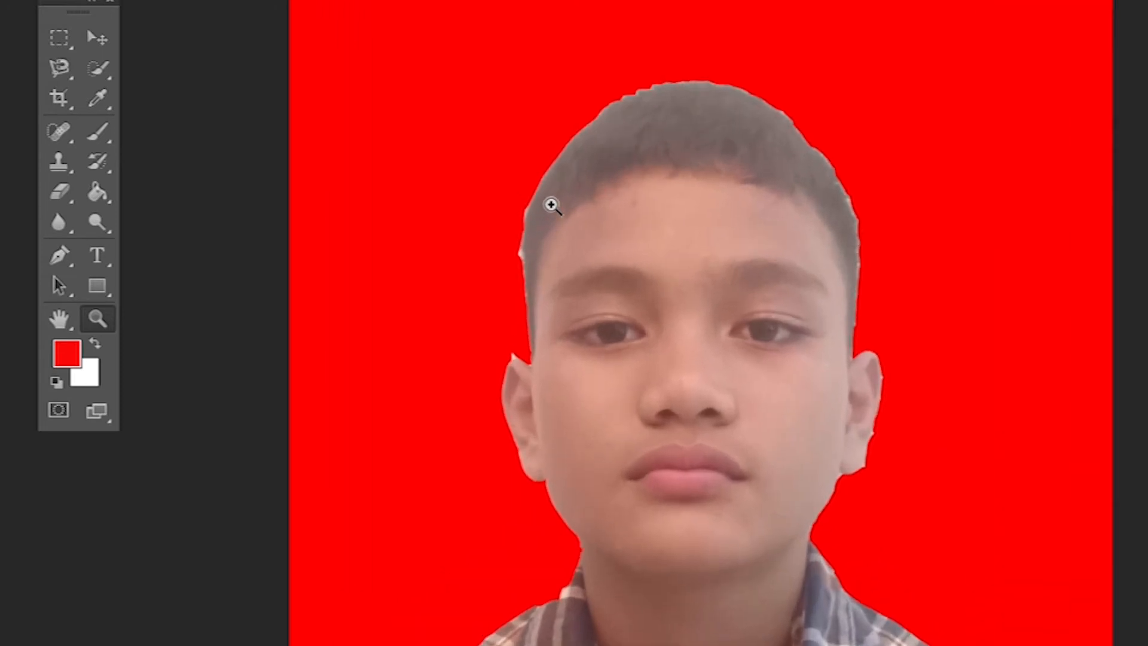
{"action": "left_click", "coordinate": [551, 204]}
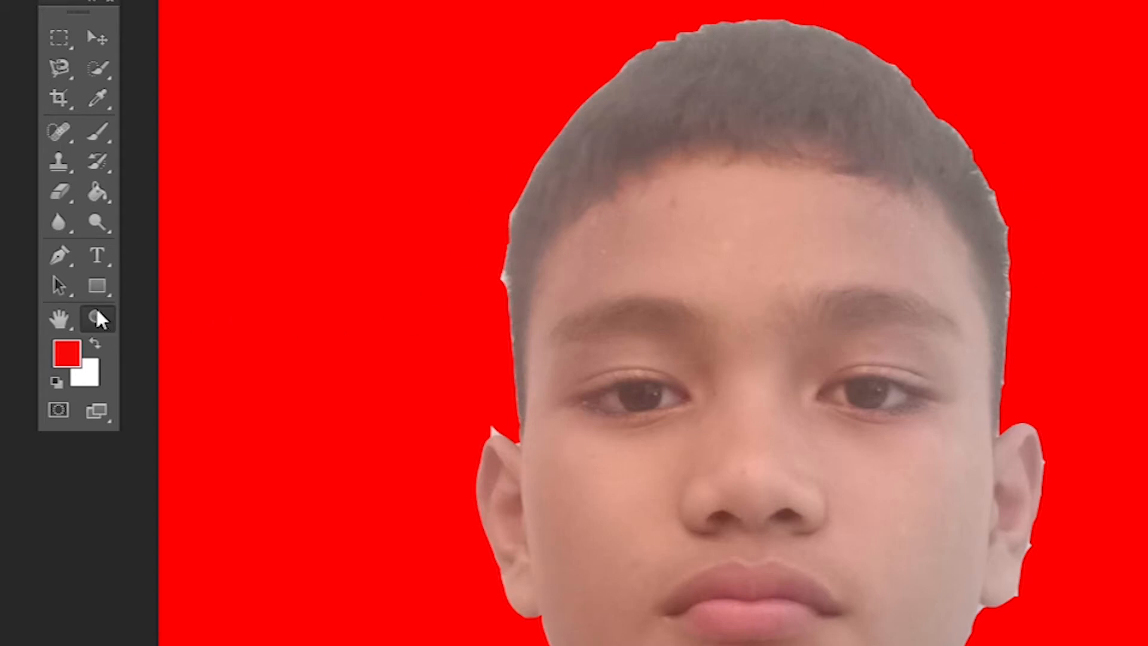
{"action": "right_click", "coordinate": [466, 276]}
{"action": "left_click", "coordinate": [546, 293]}
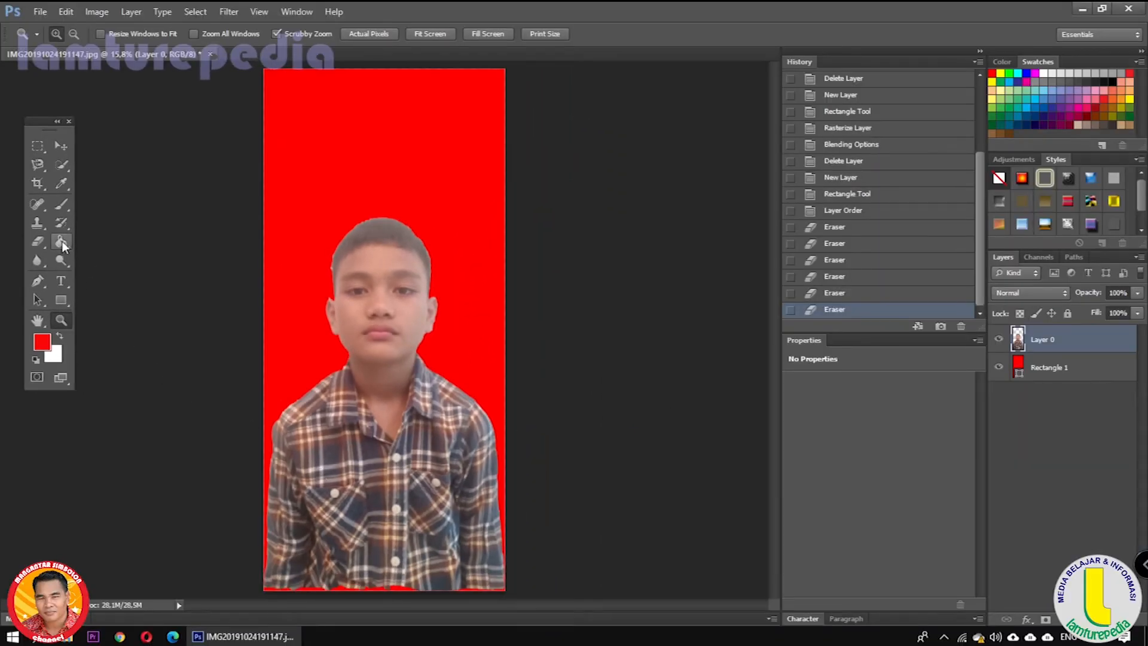
Select the boy by tracing his complete outline, from the sleeves around the head and along the lower edge, with the Magnetic Lasso.
{"action": "right_click", "coordinate": [37, 165]}
{"action": "left_click", "coordinate": [117, 200]}
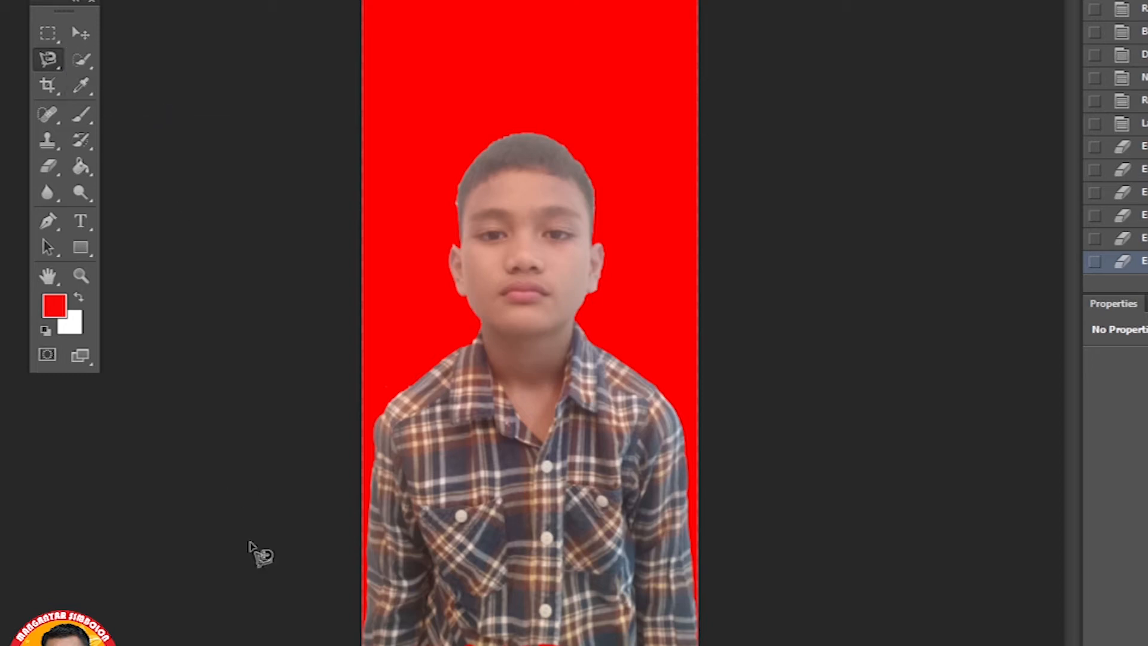
{"action": "left_click", "coordinate": [366, 632]}
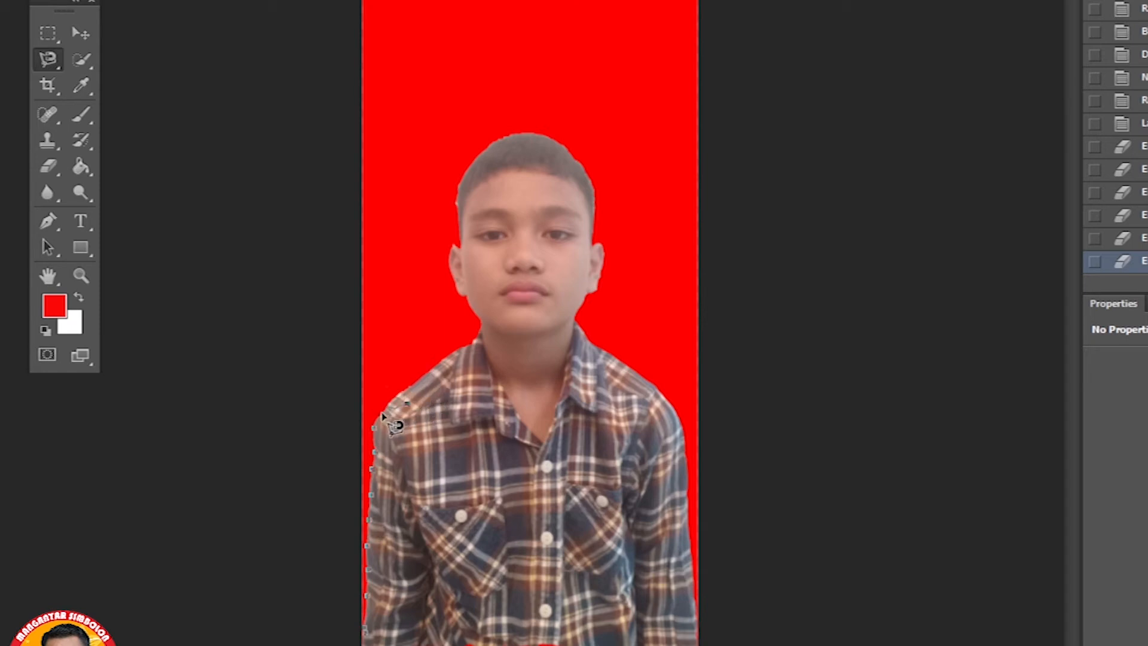
{"action": "key", "text": "Escape"}
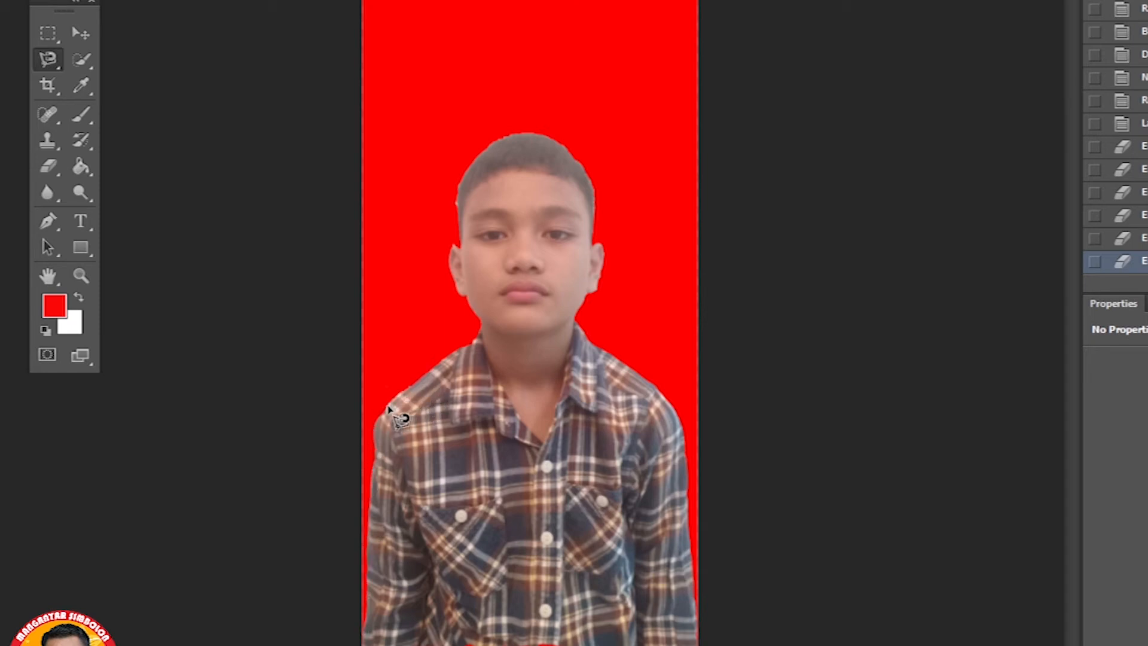
{"action": "left_click", "coordinate": [366, 620]}
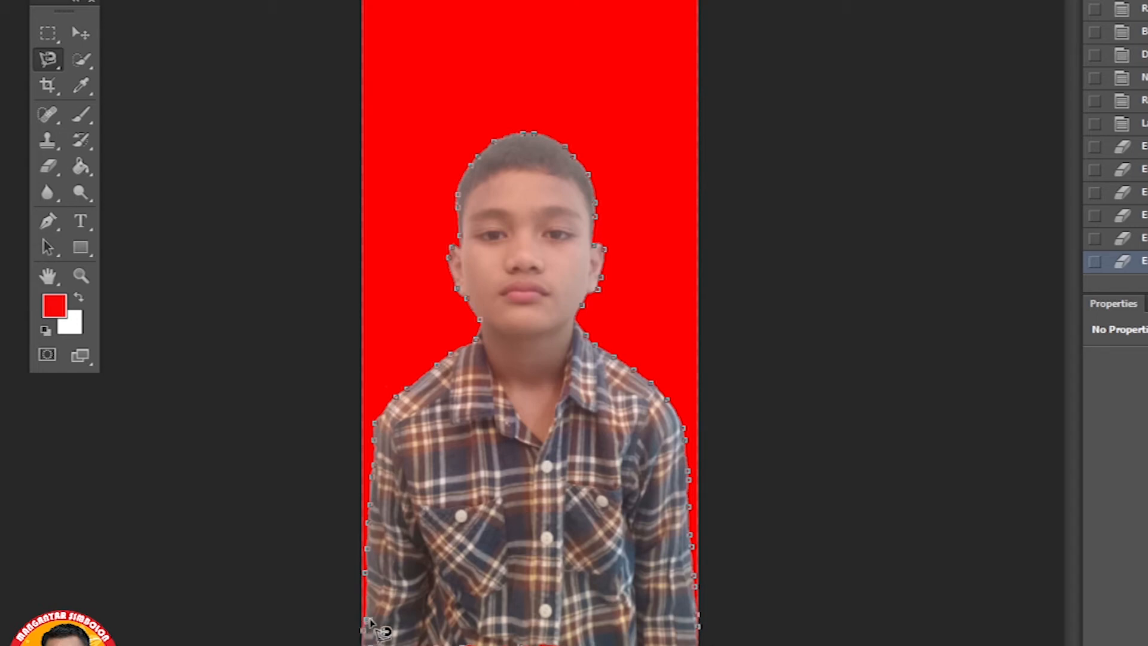
{"action": "left_click", "coordinate": [366, 574]}
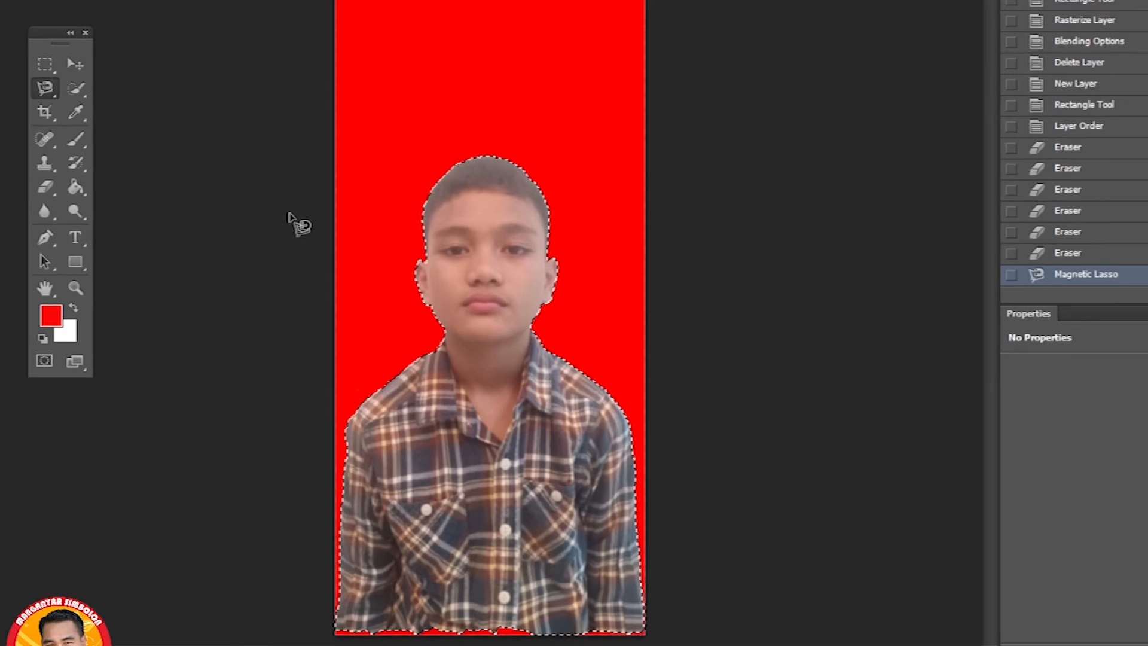
{"action": "key", "text": "Delete"}
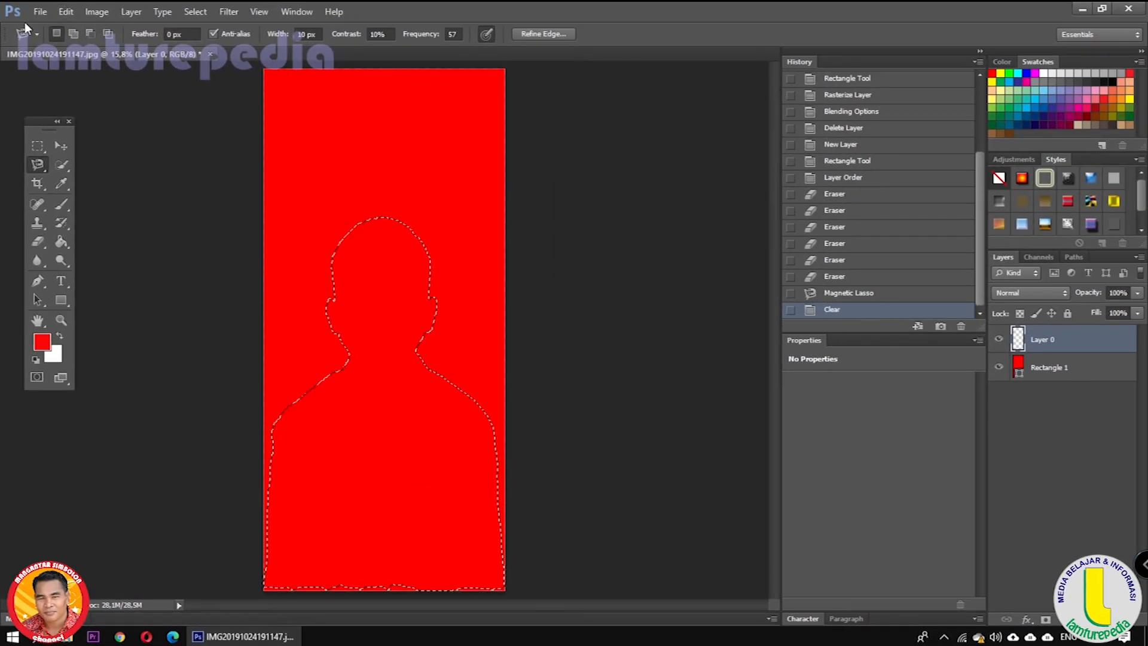
{"action": "left_click", "coordinate": [67, 12]}
{"action": "left_click", "coordinate": [84, 24]}
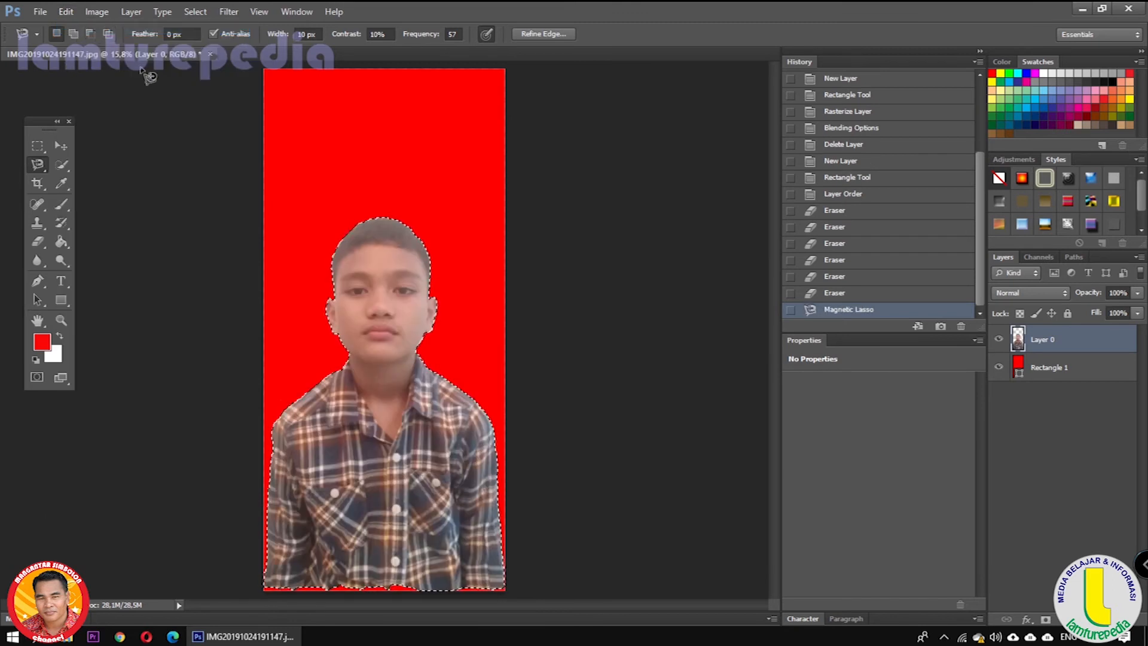
Invert the selection so it covers the area around the boy instead of the boy.
{"action": "left_click", "coordinate": [60, 320]}
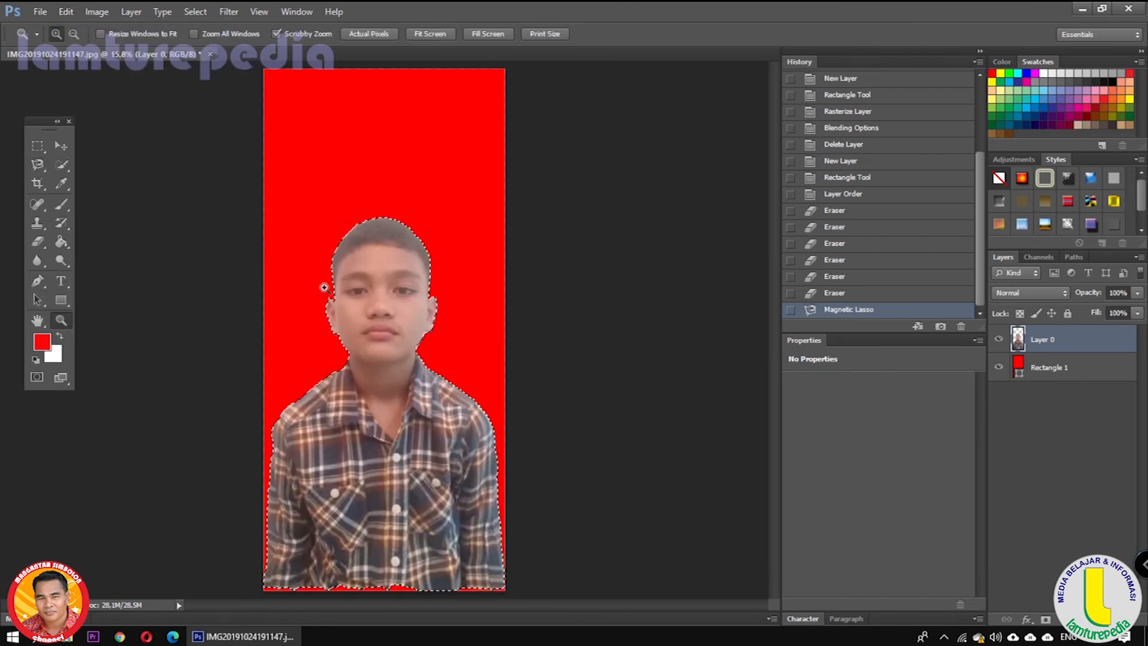
{"action": "left_click", "coordinate": [346, 266]}
{"action": "left_click", "coordinate": [347, 262]}
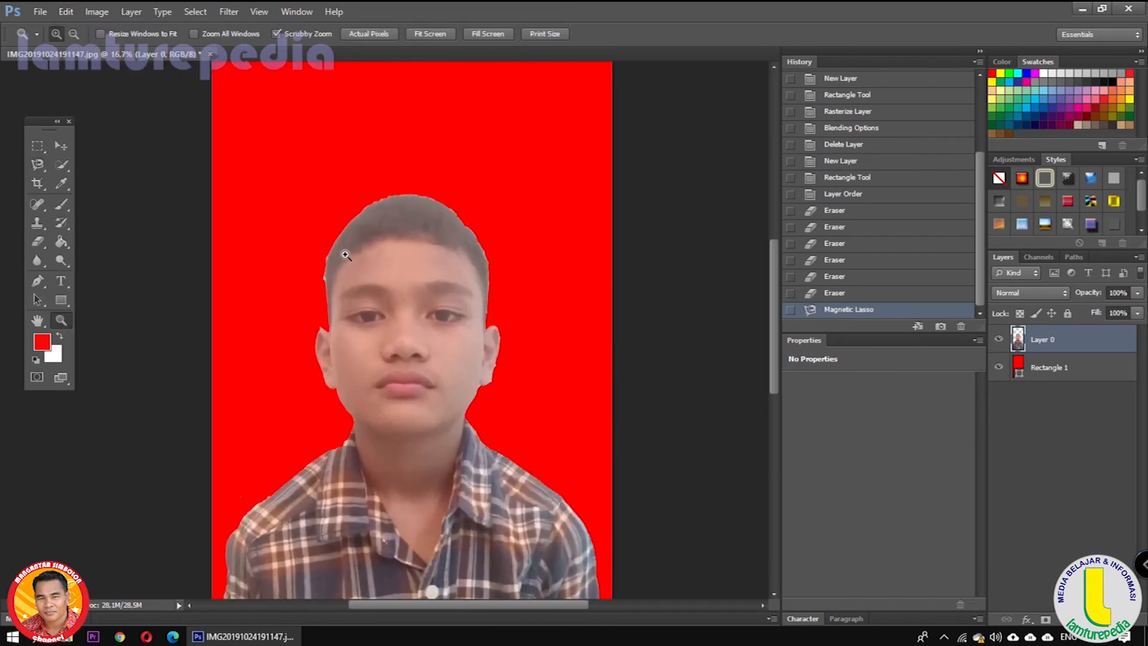
{"action": "left_click", "coordinate": [344, 257]}
{"action": "left_click", "coordinate": [345, 254]}
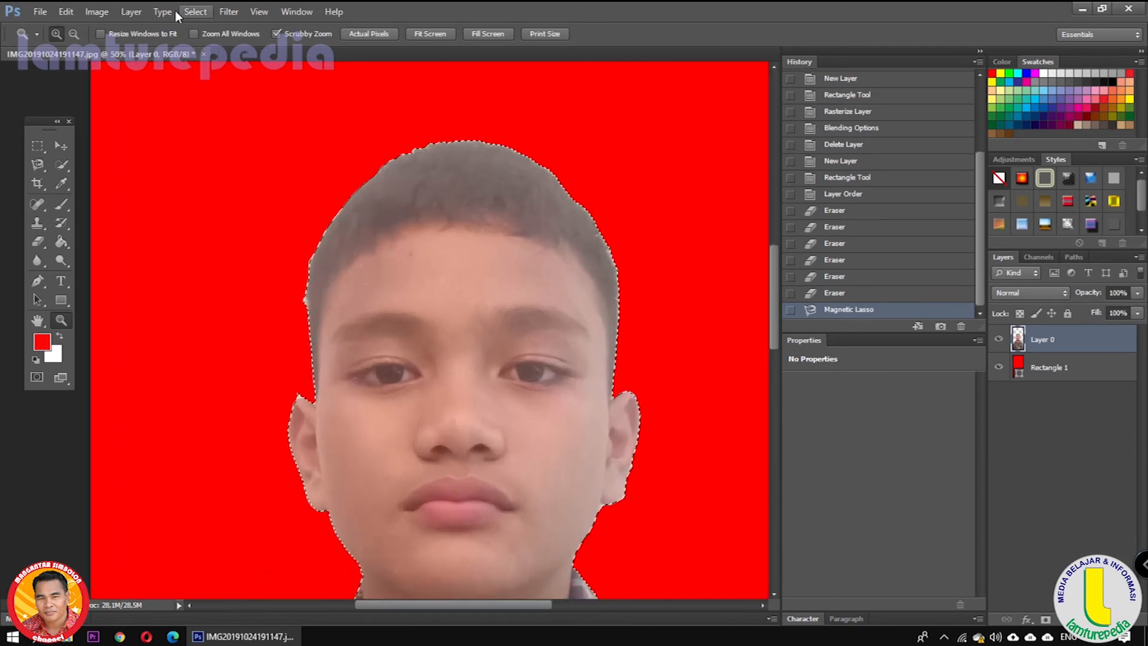
{"action": "left_click", "coordinate": [195, 13]}
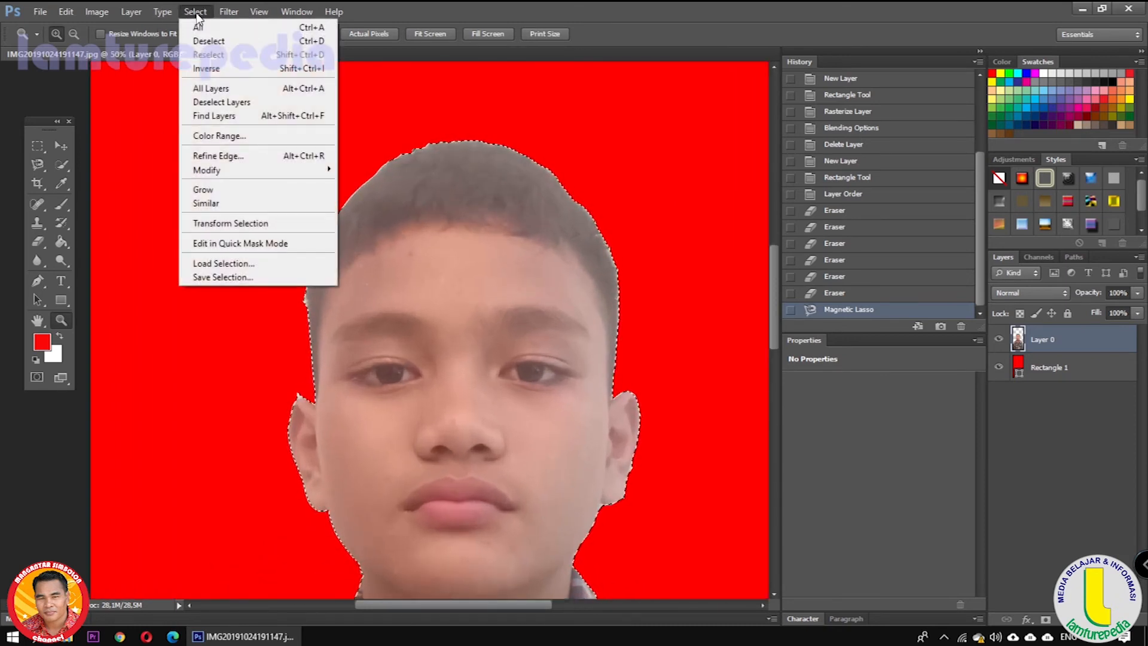
{"action": "left_click", "coordinate": [207, 69]}
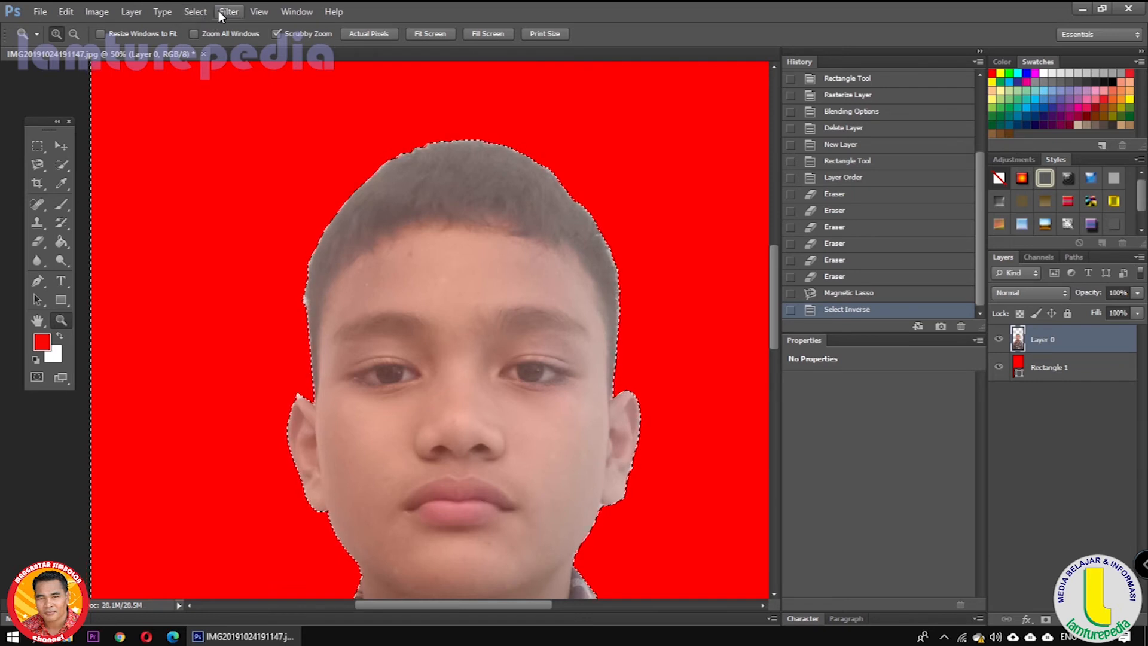
Smooth the inverted selection with a sample radius of 1 pixel.
{"action": "left_click", "coordinate": [195, 12]}
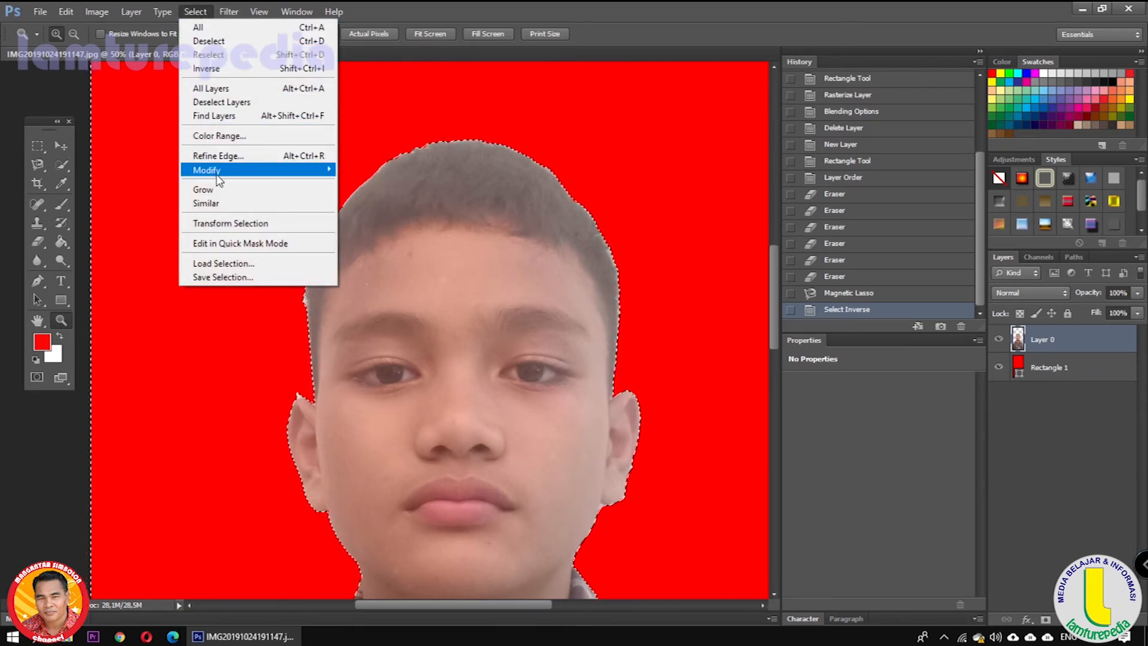
{"action": "mouse_move", "coordinate": [226, 174]}
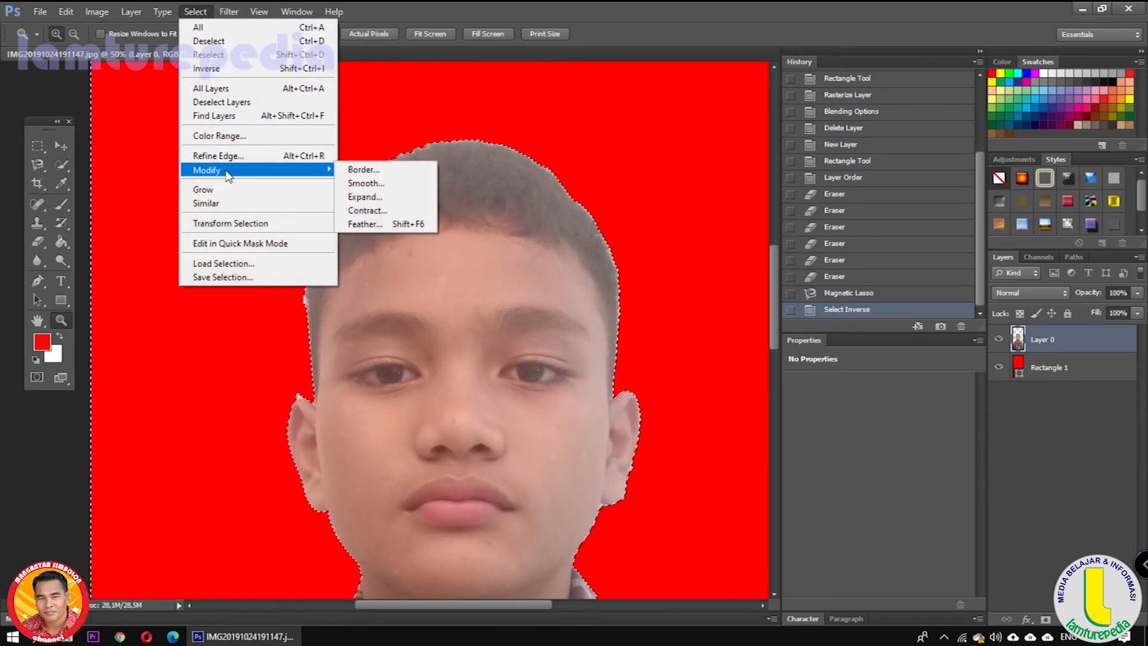
{"action": "left_click", "coordinate": [371, 182]}
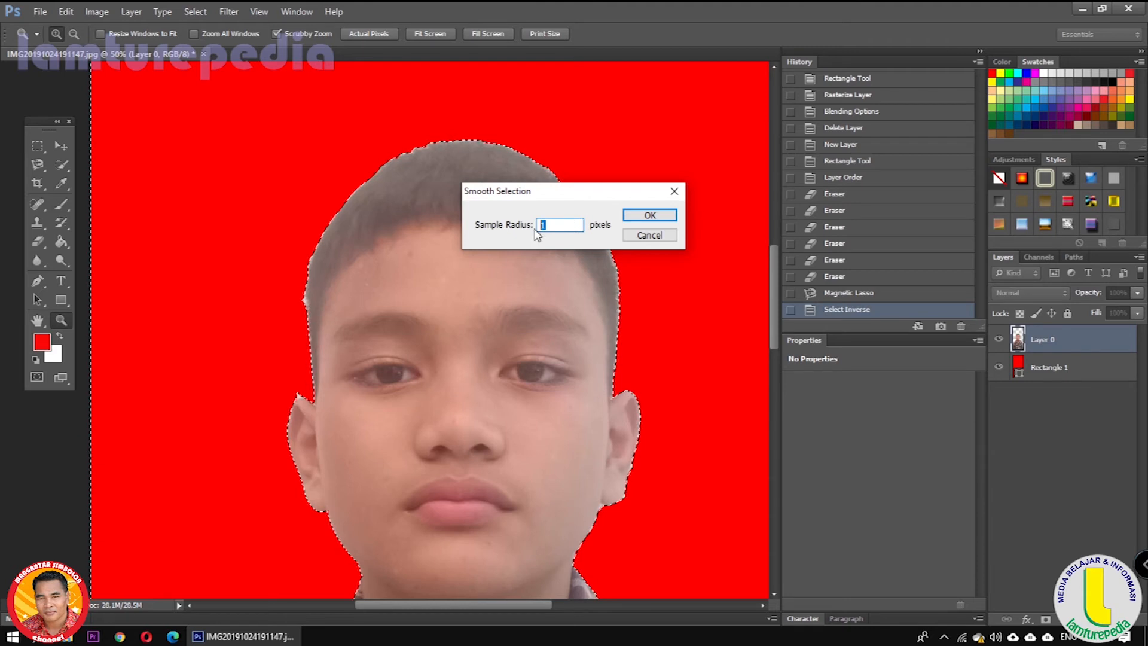
{"action": "left_click", "coordinate": [649, 215]}
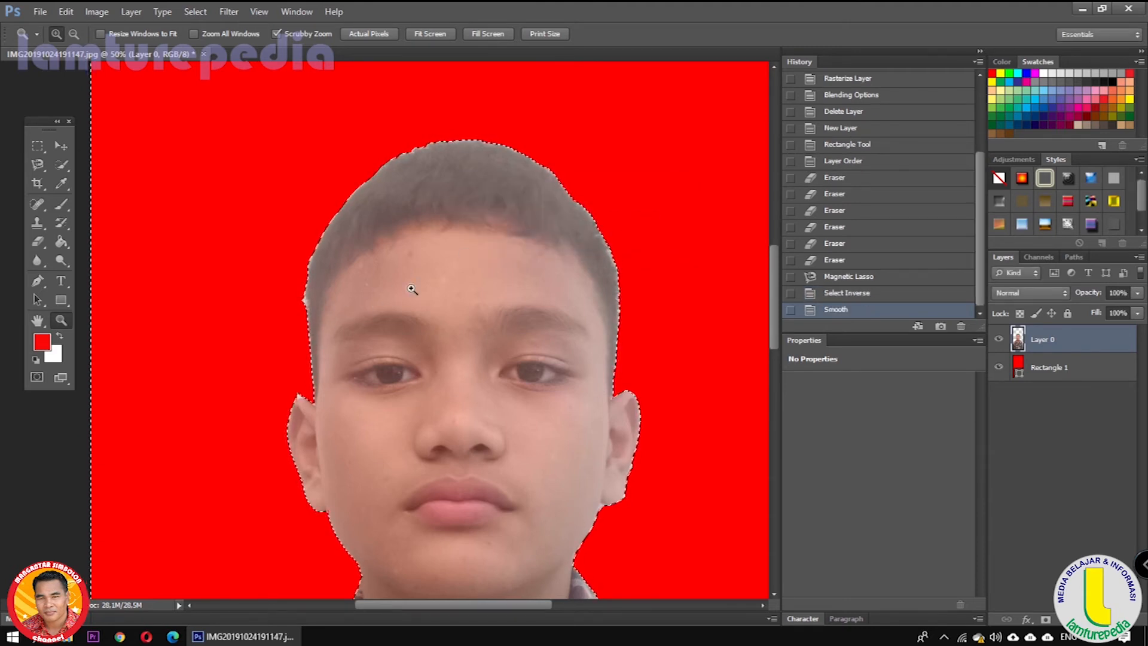
Clear the selected area around the boy on Layer 0 several times to remove the leftover edge pixels.
{"action": "key", "text": "Delete"}
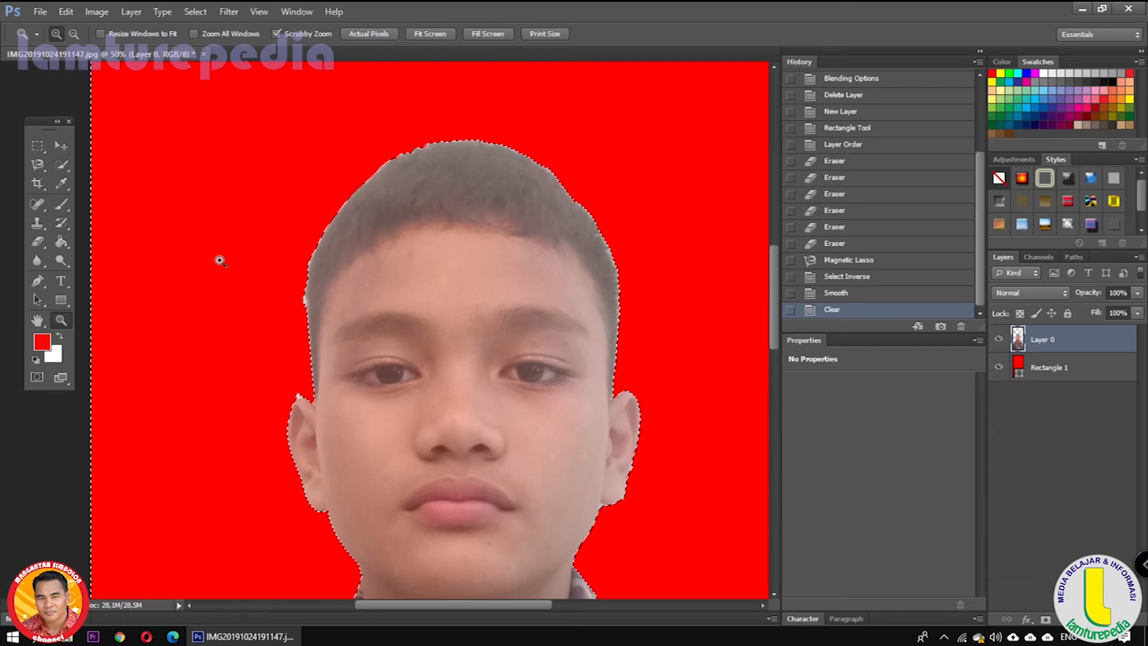
{"action": "key", "text": "Delete"}
{"action": "key", "text": "Delete"}
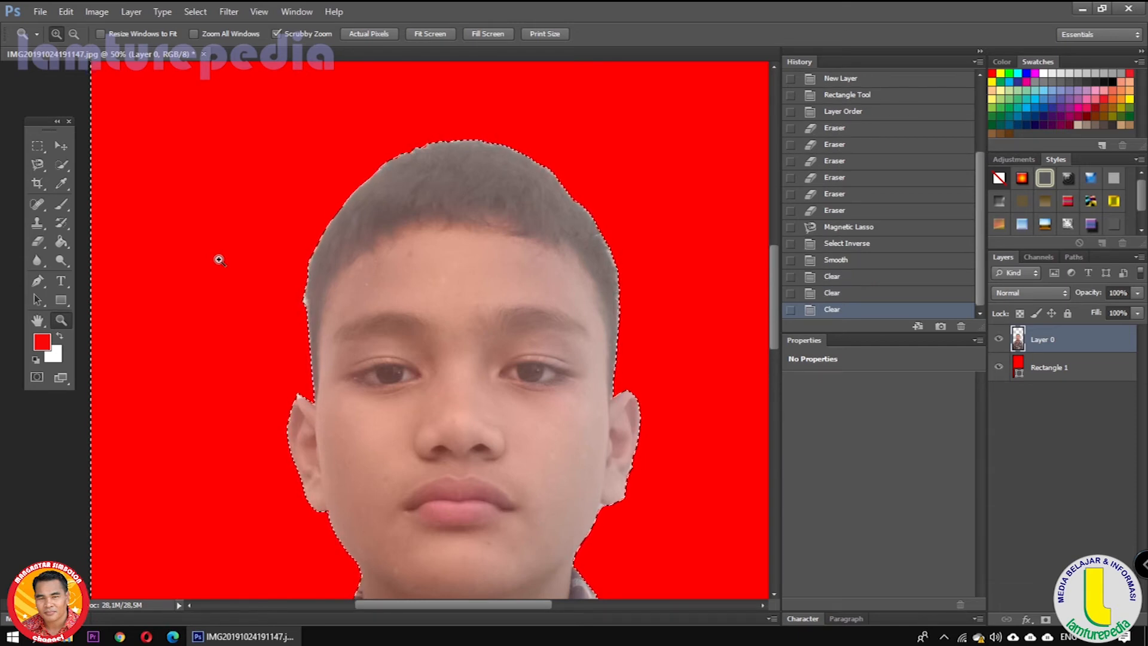
{"action": "key", "text": "Delete"}
{"action": "key", "text": "Delete"}
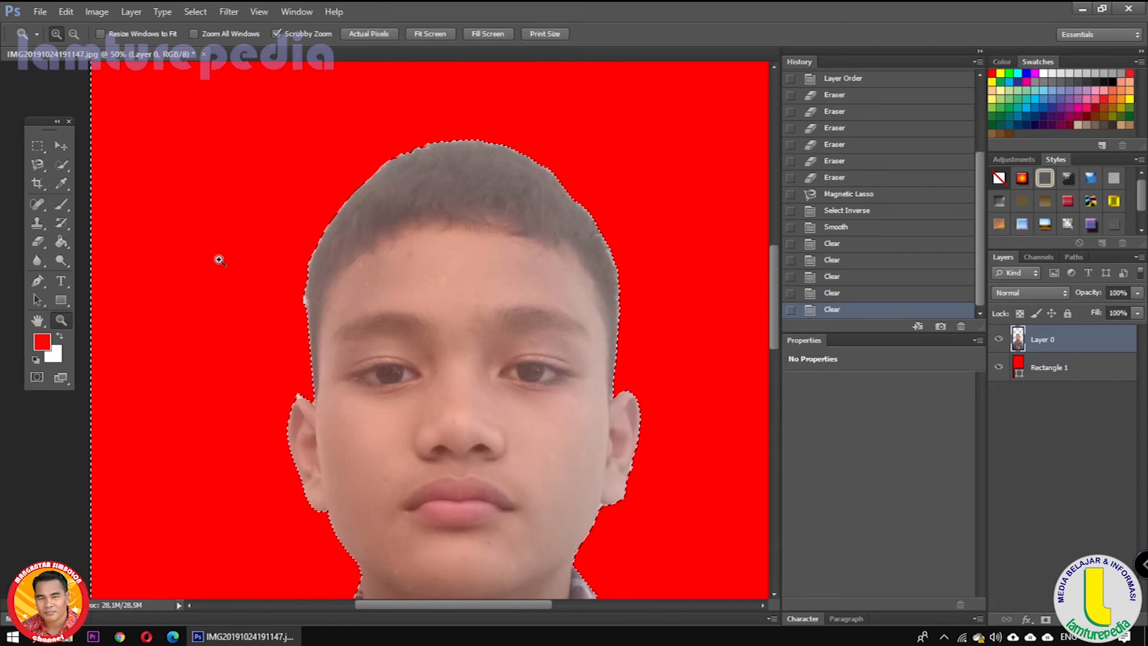
{"action": "key", "text": "Delete"}
{"action": "key", "text": "Delete"}
{"action": "key", "text": "Delete"}
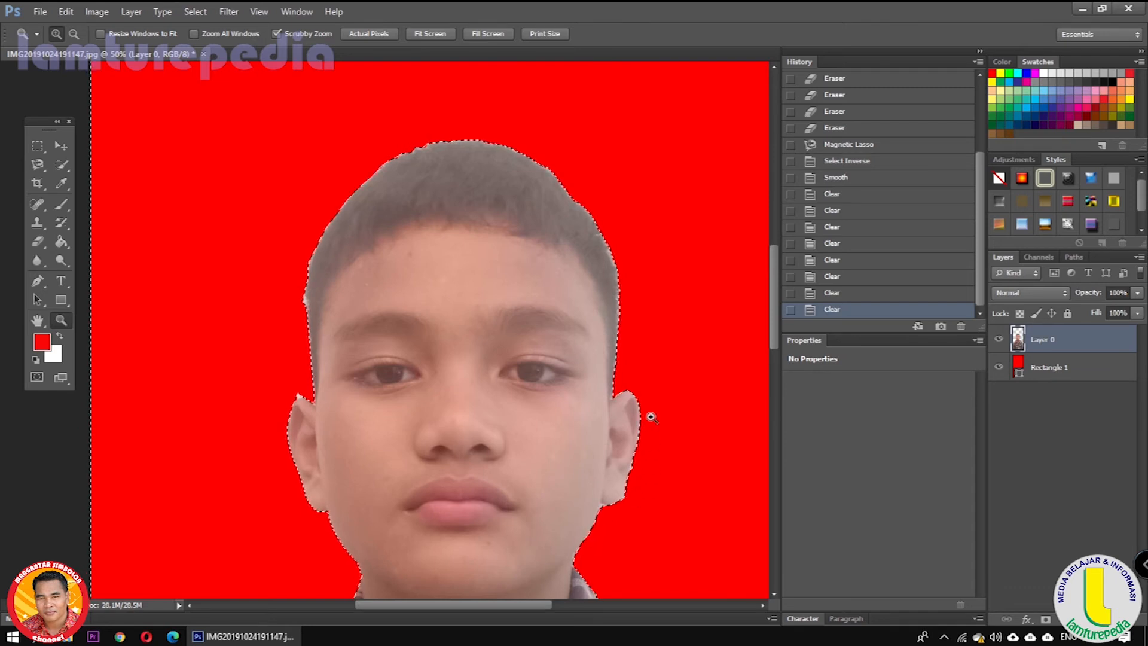
Erase the leftover light spots beside the temple and above the ear on the image's left side with the Eraser.
{"action": "left_click", "coordinate": [39, 240]}
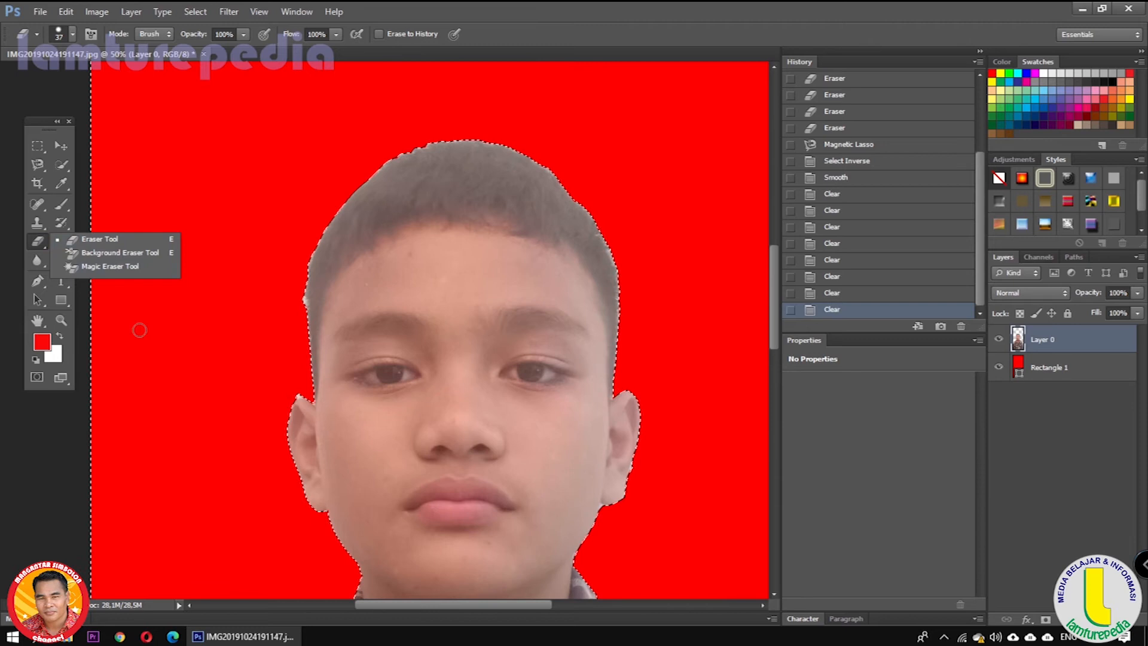
{"action": "left_click", "coordinate": [299, 299]}
{"action": "left_click", "coordinate": [298, 304]}
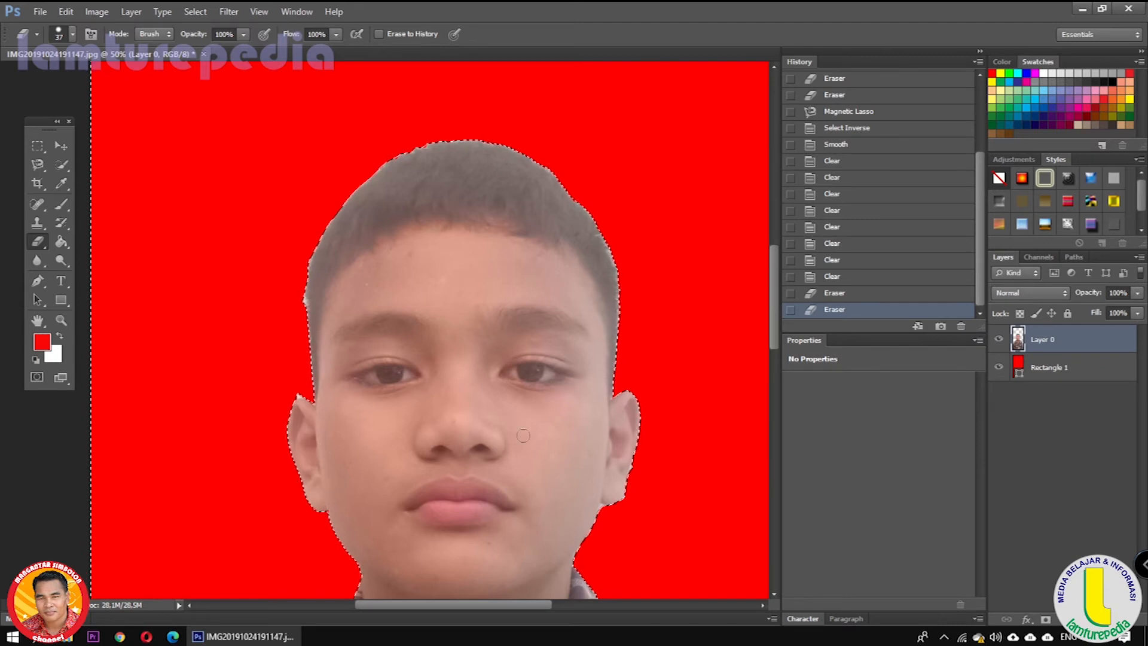
{"action": "left_click", "coordinate": [297, 391]}
{"action": "left_click", "coordinate": [298, 391]}
{"action": "left_click", "coordinate": [297, 391]}
{"action": "left_click", "coordinate": [297, 391]}
{"action": "left_click", "coordinate": [297, 391]}
{"action": "left_click", "coordinate": [297, 391]}
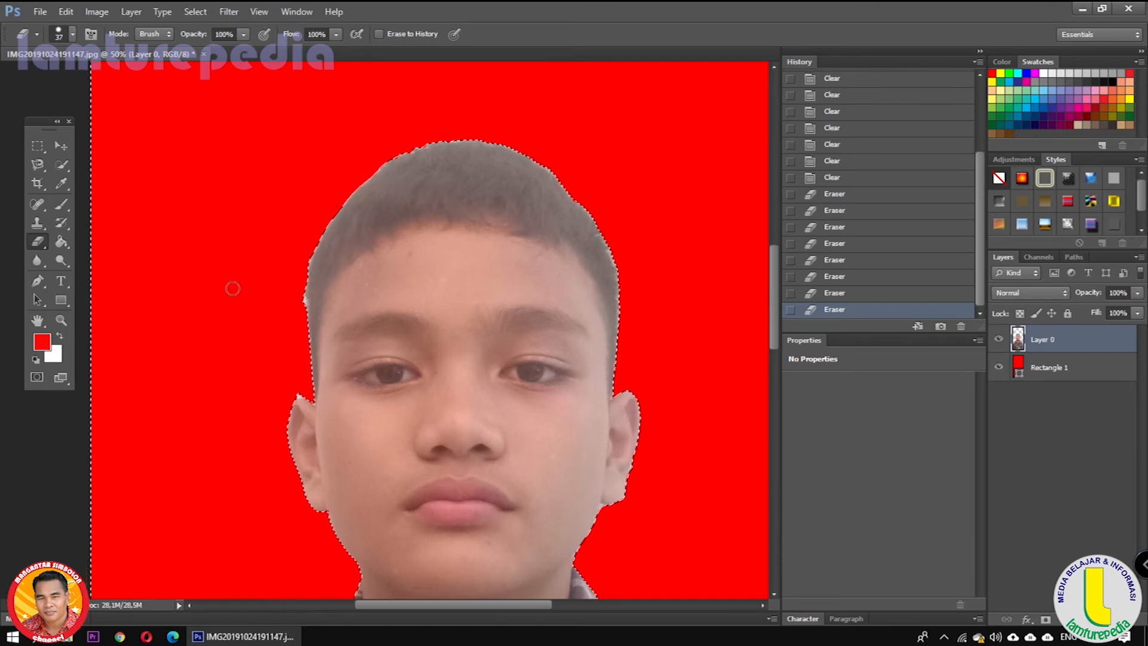
Deselect the area around the boy with the whole image in view.
{"action": "right_click", "coordinate": [175, 275]}
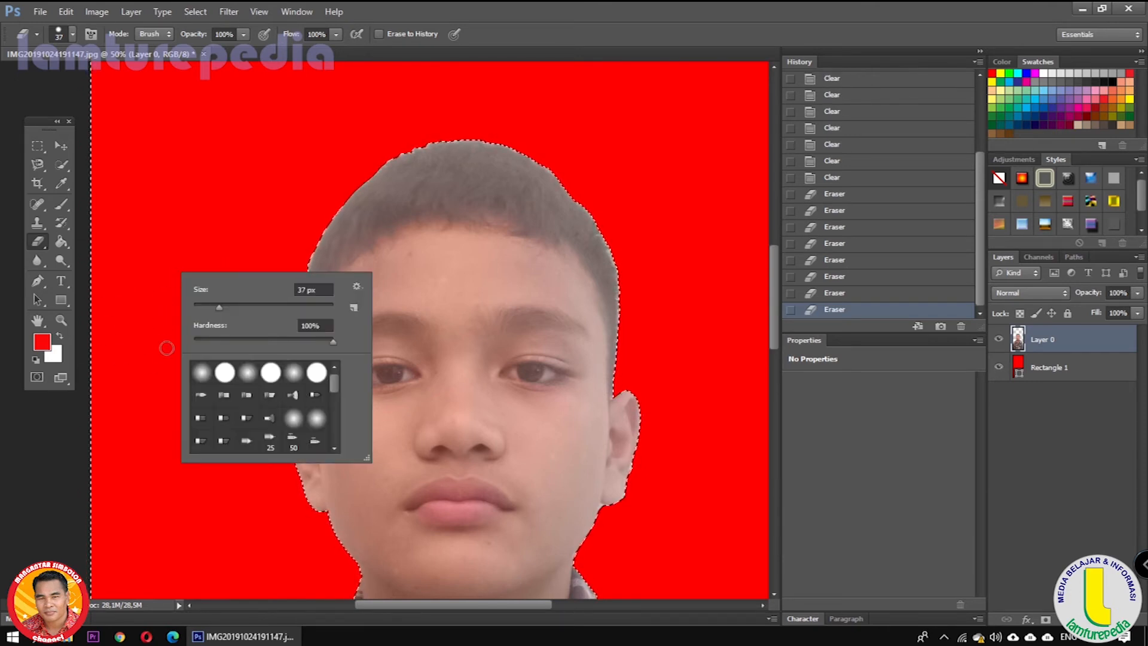
{"action": "left_click", "coordinate": [60, 321]}
{"action": "right_click", "coordinate": [218, 256]}
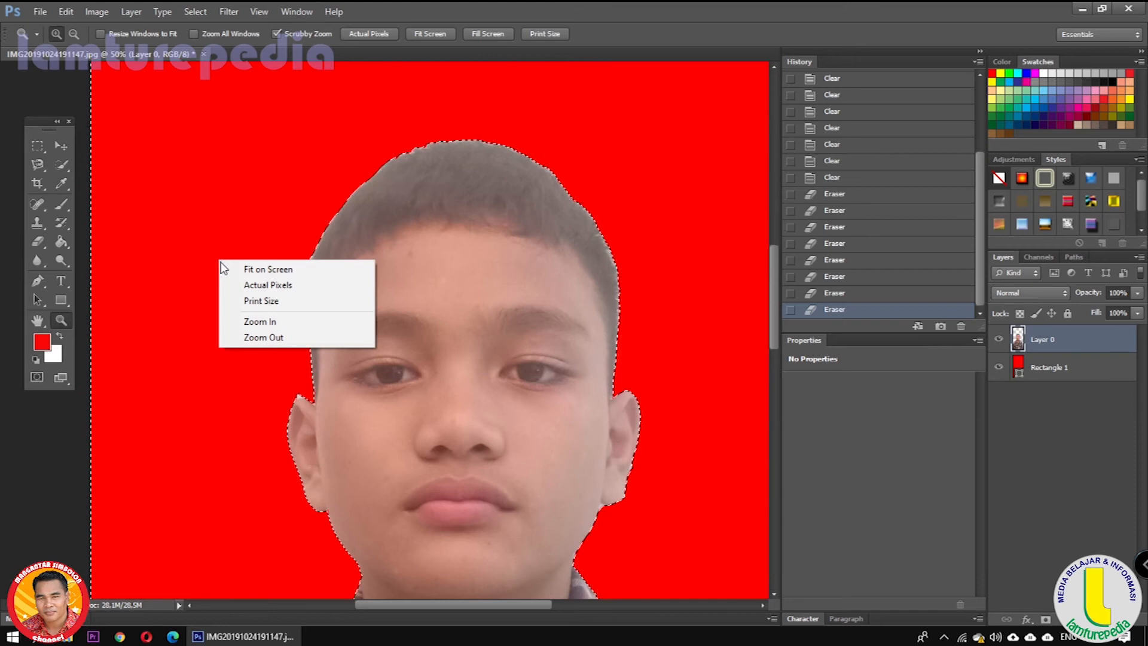
{"action": "left_click", "coordinate": [257, 264]}
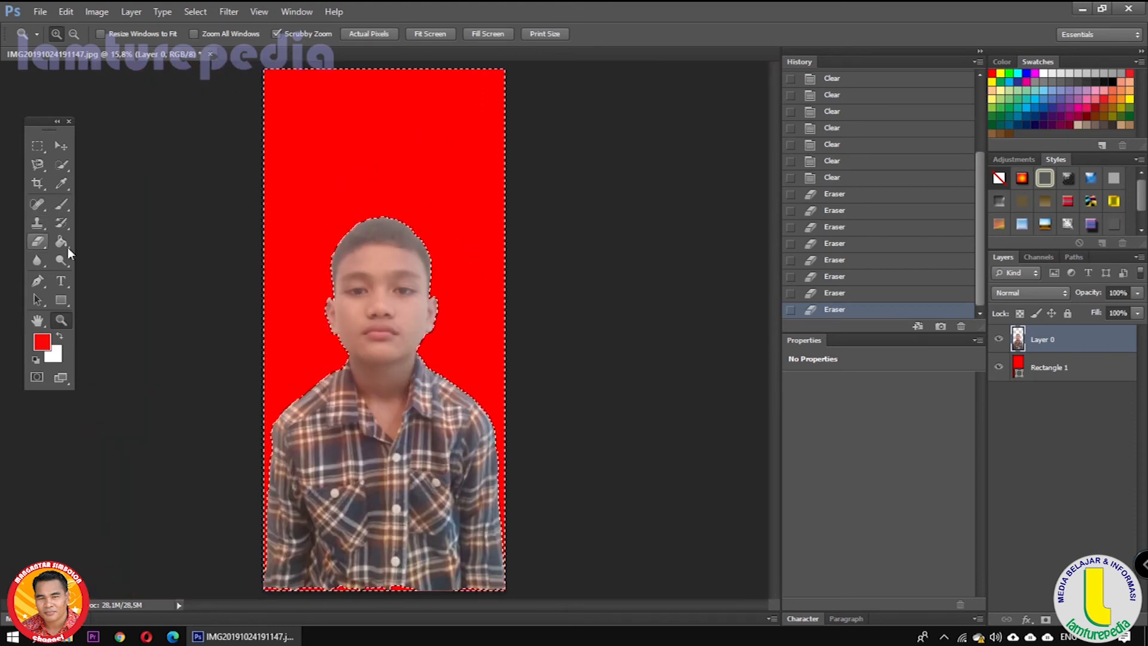
{"action": "left_click", "coordinate": [182, 13]}
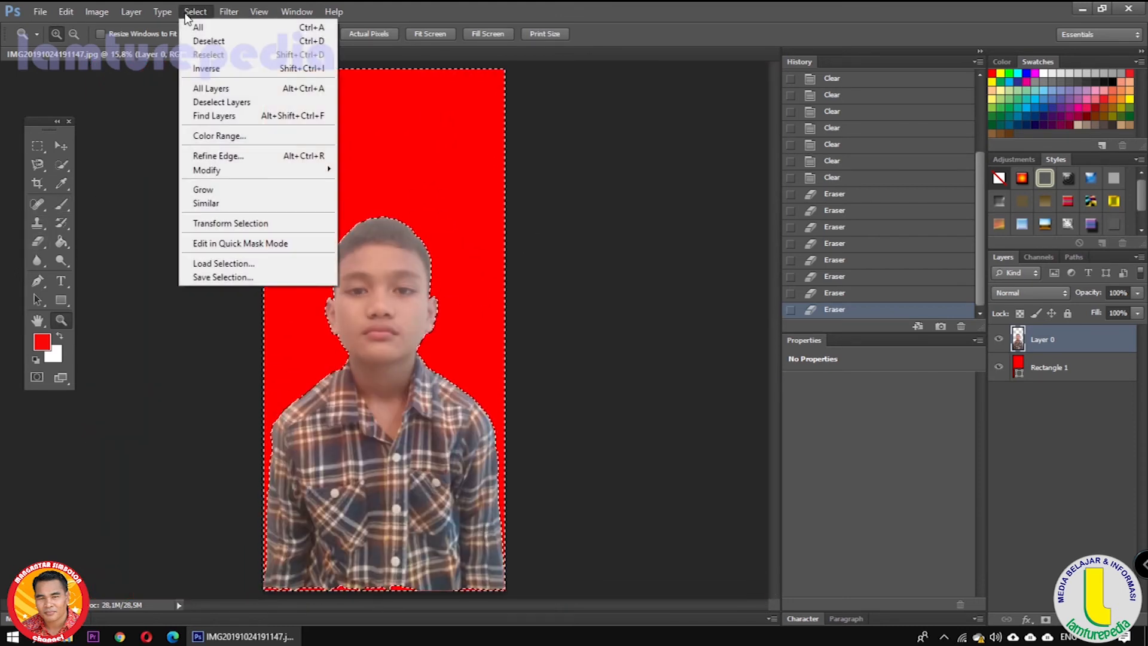
{"action": "left_click", "coordinate": [233, 43]}
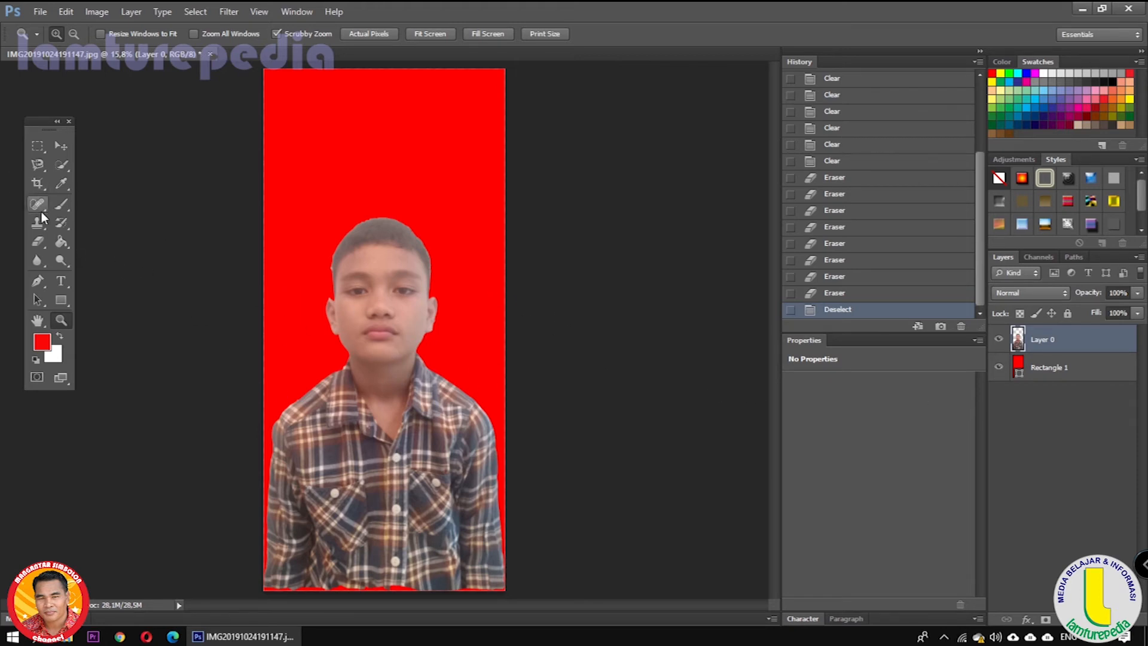
Crop the image with unconstrained proportions, trimming the uneven strip below the shirt and a strip of red above the head.
{"action": "left_click", "coordinate": [37, 184]}
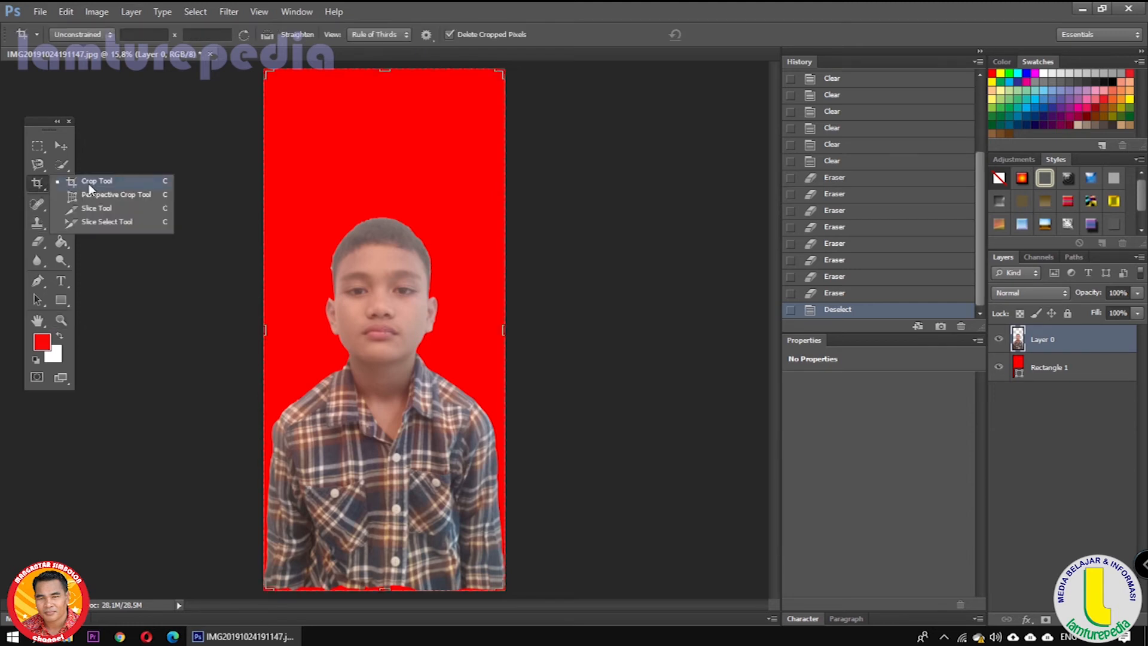
{"action": "left_click", "coordinate": [91, 190]}
{"action": "left_click_drag", "start_coordinate": [386, 590], "coordinate": [388, 591]}
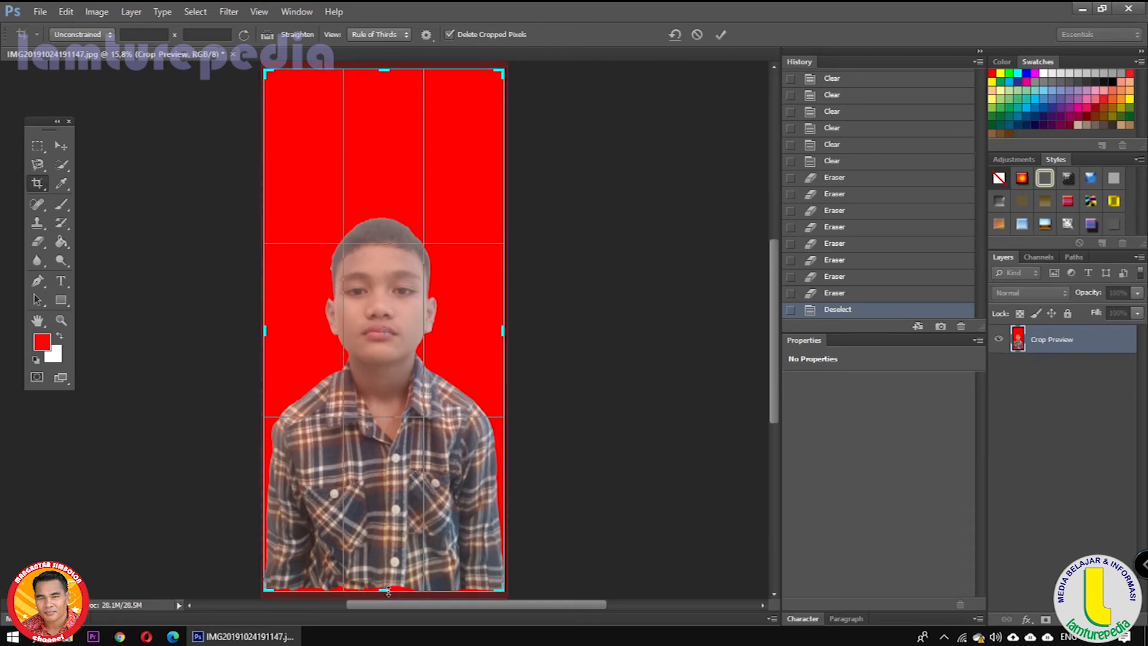
{"action": "left_click_drag", "start_coordinate": [384, 590], "coordinate": [383, 579]}
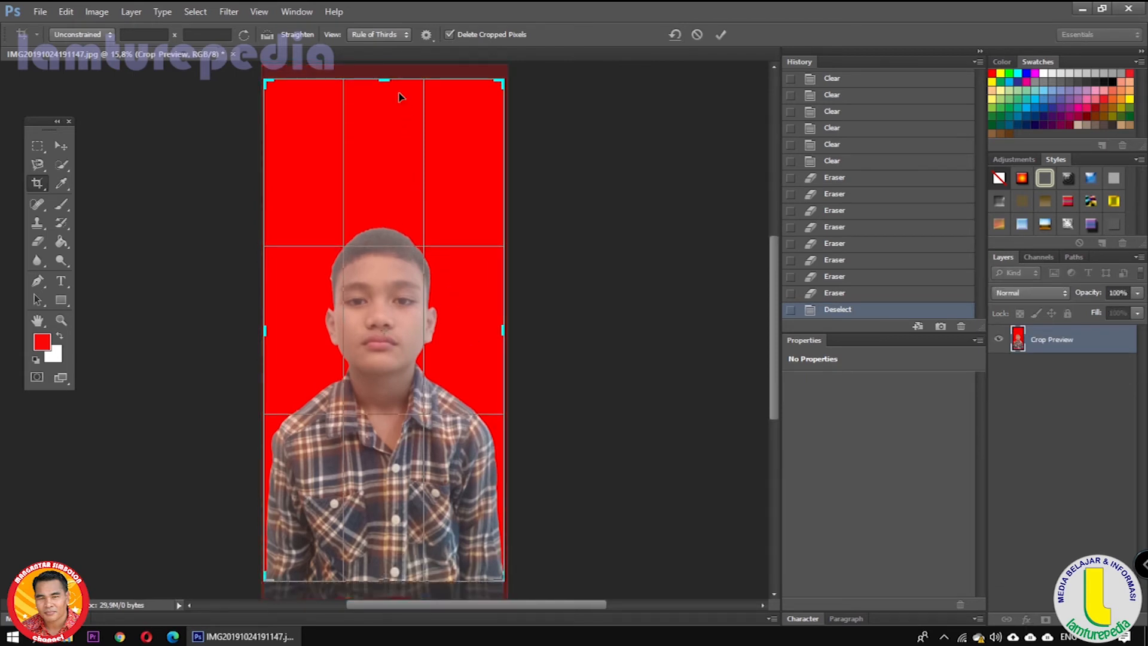
{"action": "left_click_drag", "start_coordinate": [386, 79], "coordinate": [386, 99]}
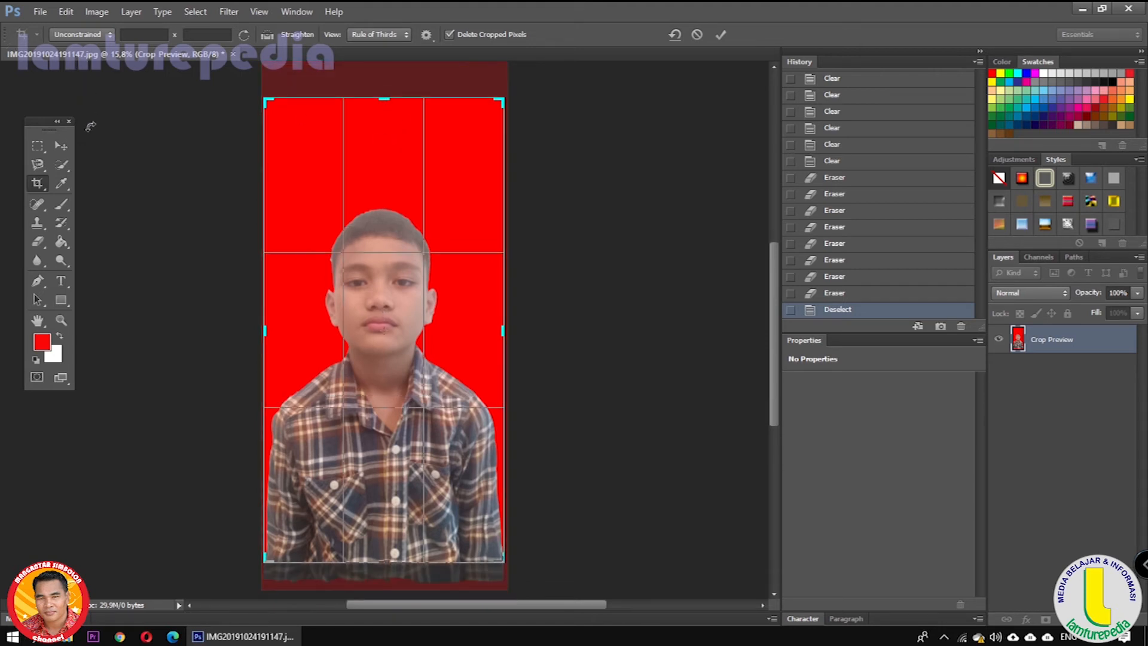
{"action": "left_click", "coordinate": [722, 33]}
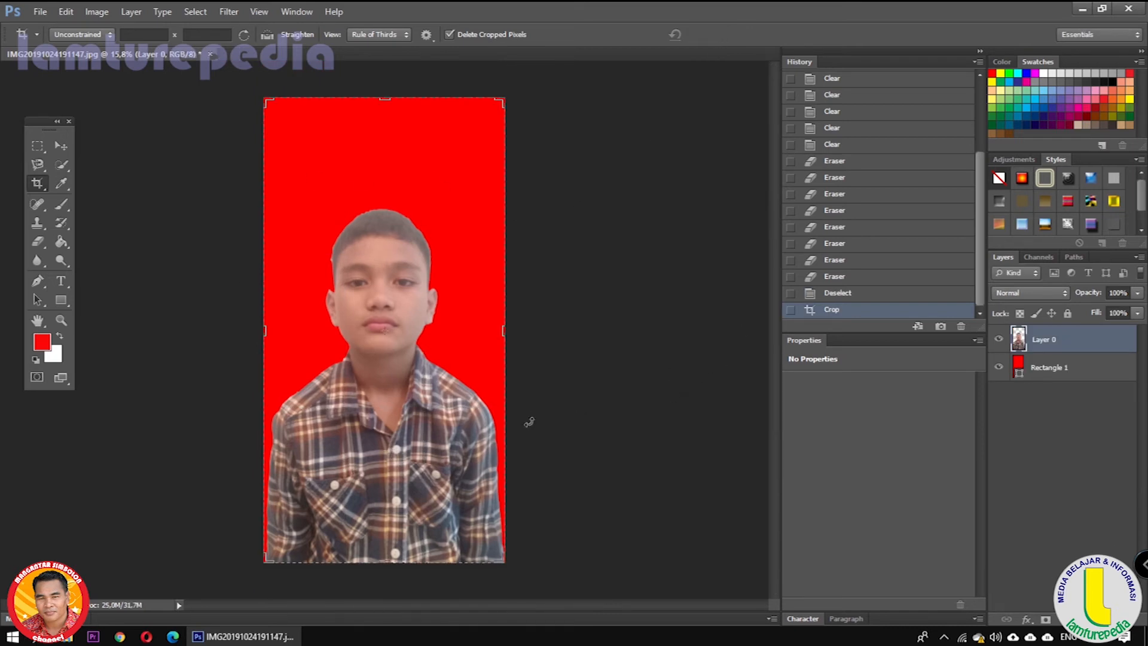
{"action": "left_click", "coordinate": [1037, 366]}
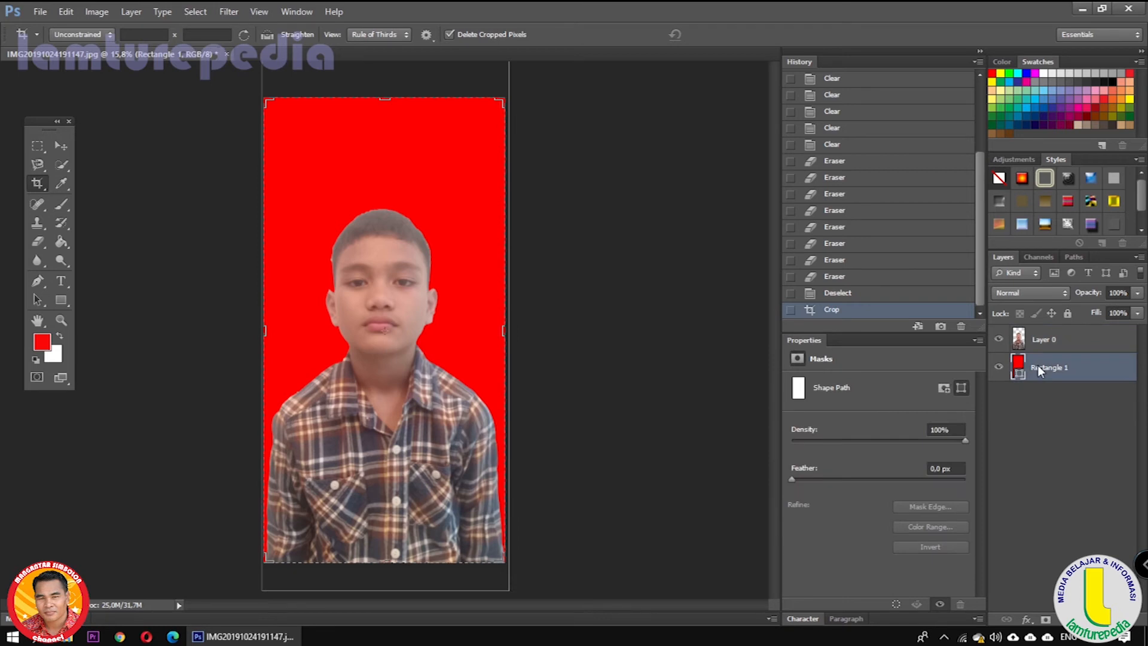
{"action": "left_click", "coordinate": [1041, 341]}
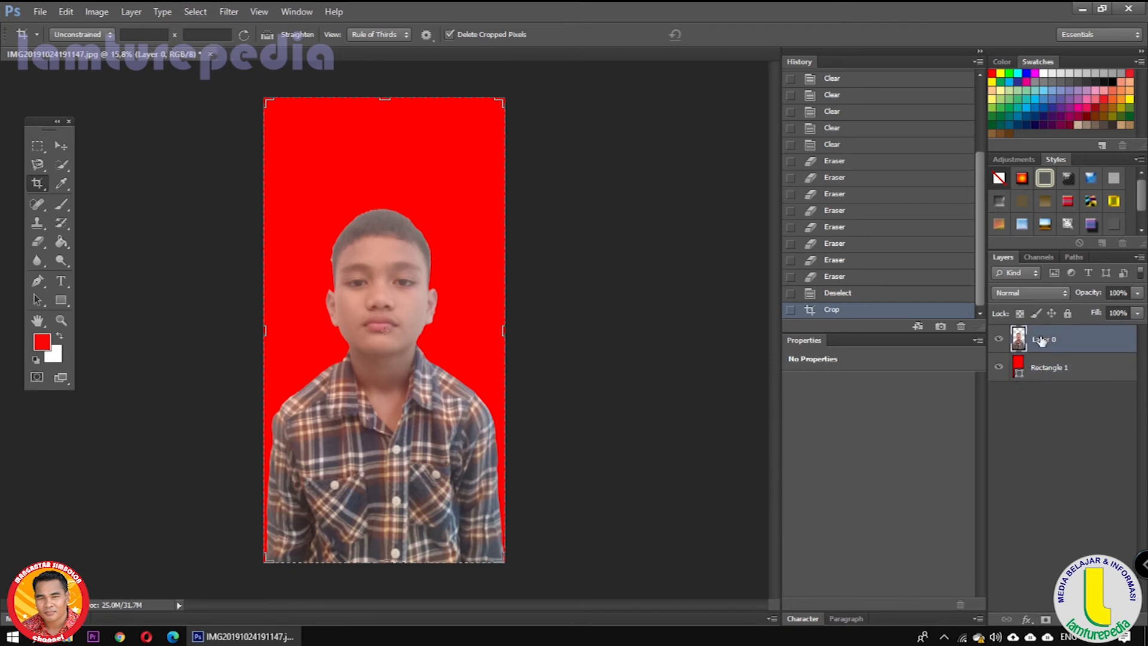
Add a new empty layer above Rectangle 1 and hide both Rectangle 1 and Layer 0.
{"action": "left_click", "coordinate": [1043, 379]}
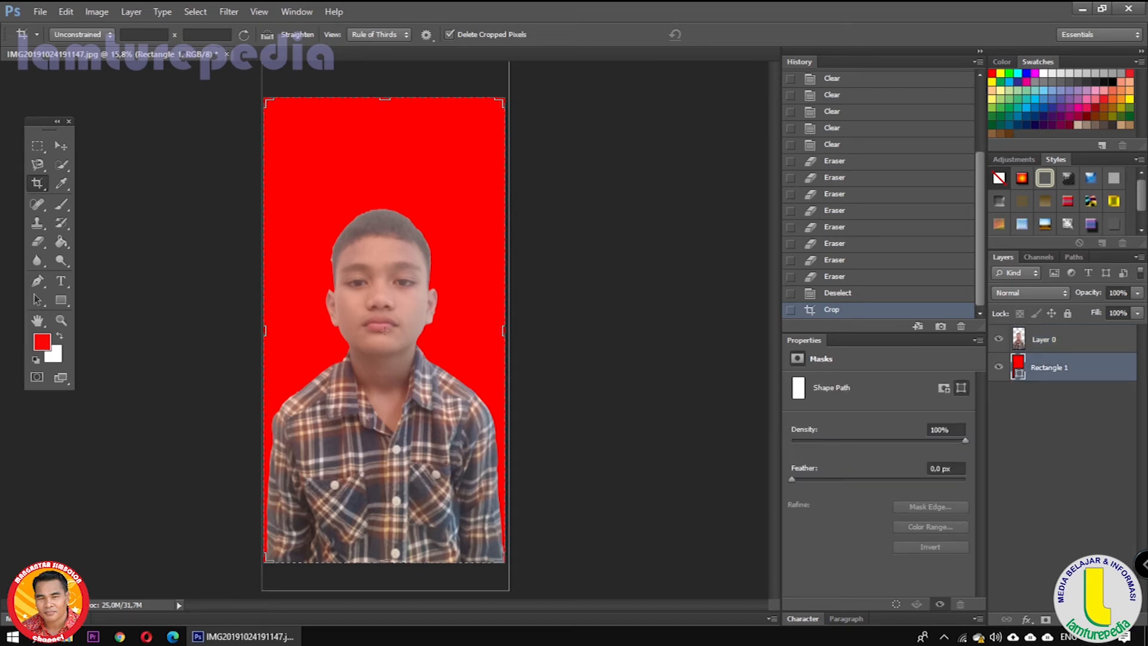
{"action": "left_click", "coordinate": [1103, 620]}
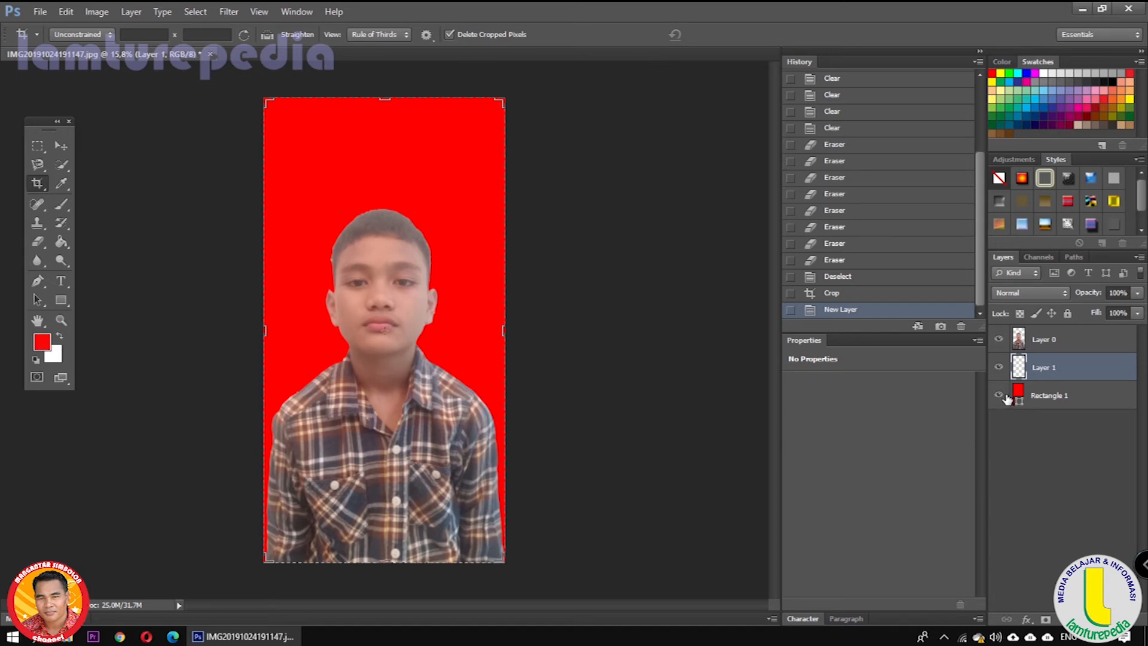
{"action": "left_click", "coordinate": [998, 396]}
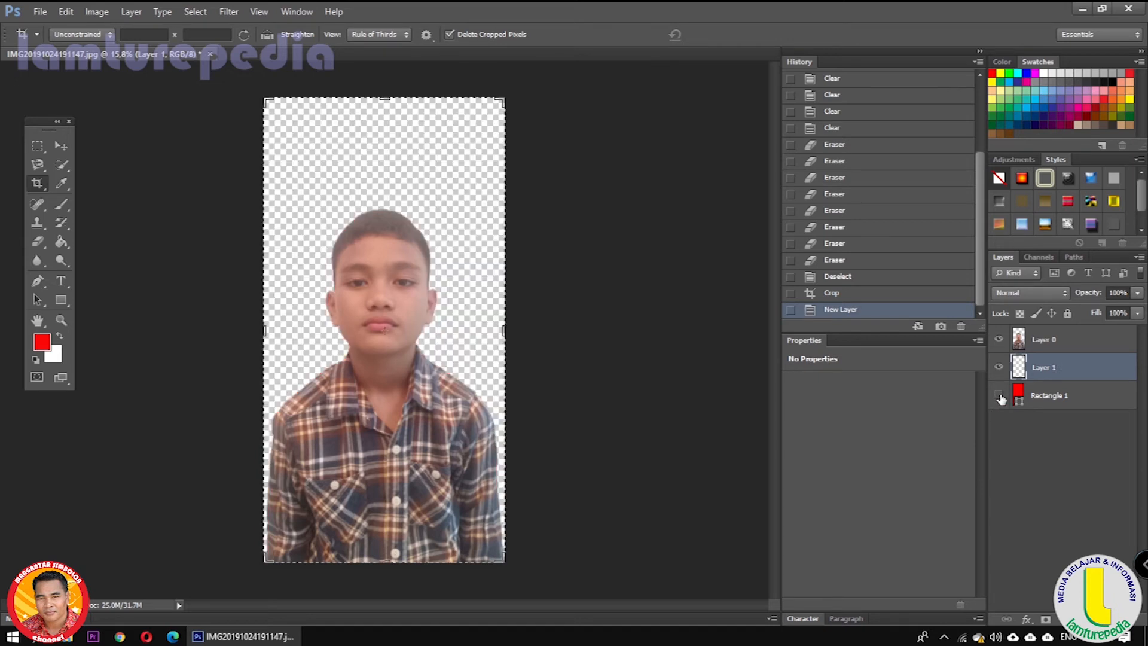
{"action": "left_click", "coordinate": [999, 340]}
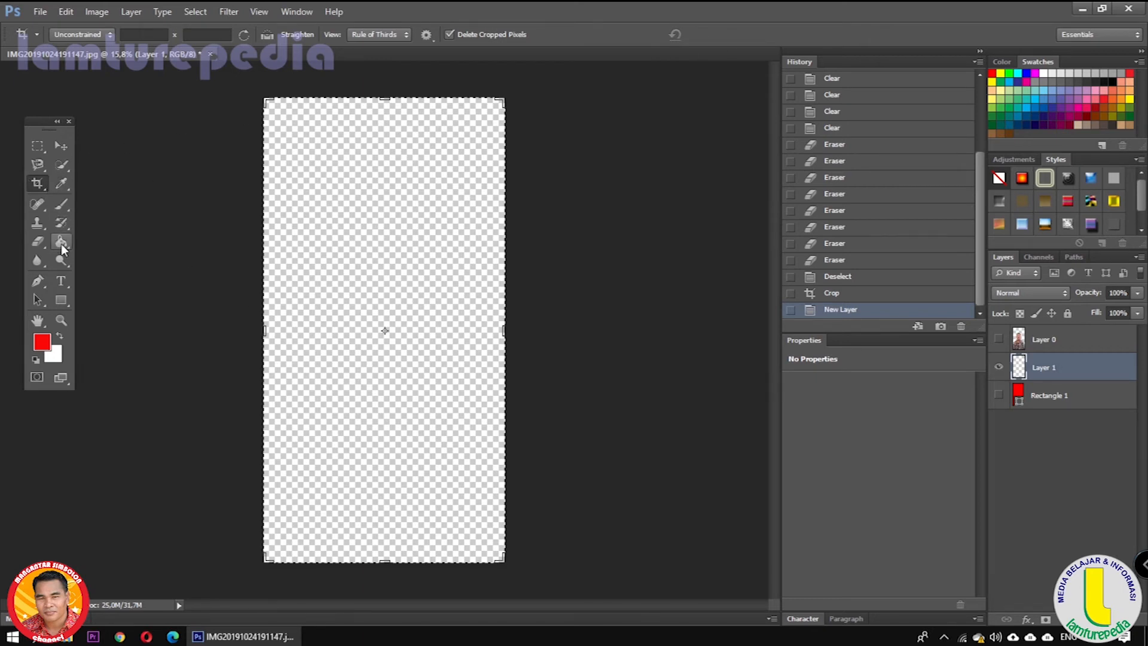
Draw a yellow-filled rectangle of about 2211 x 4153 px covering the whole canvas on the new layer.
{"action": "left_click", "coordinate": [62, 303]}
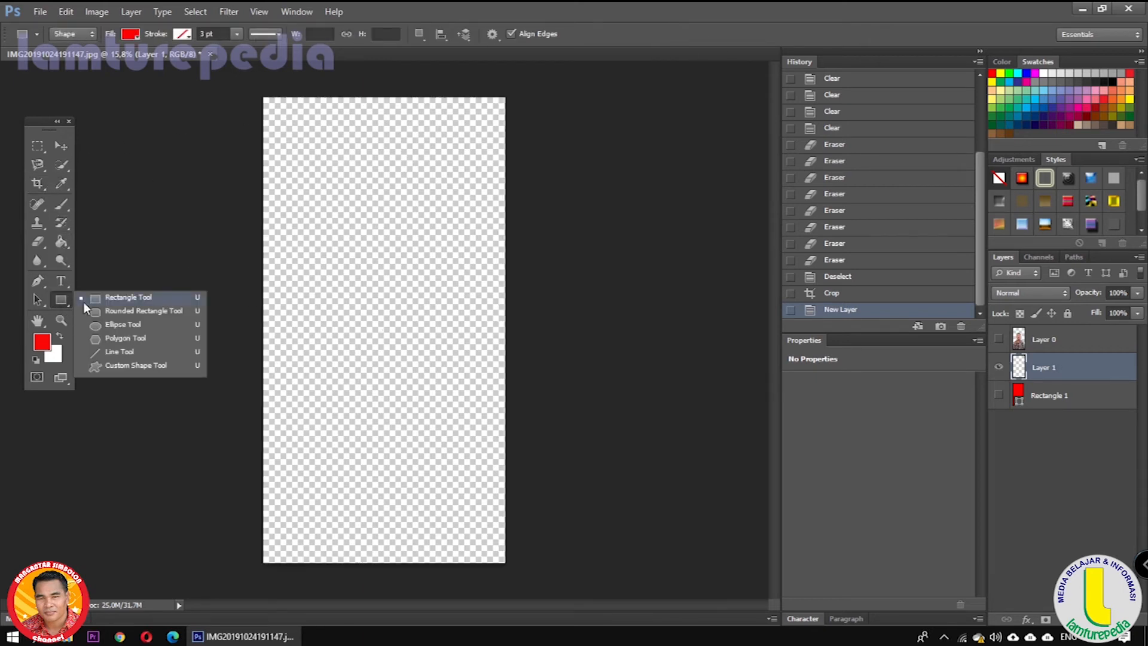
{"action": "left_click", "coordinate": [117, 300]}
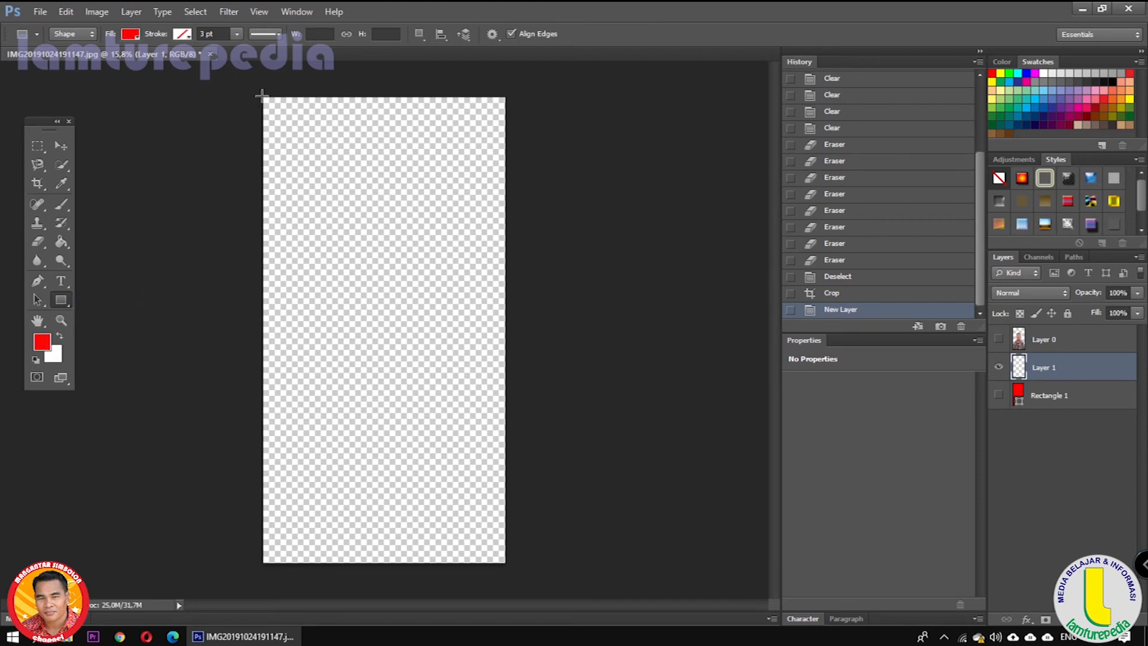
{"action": "left_click", "coordinate": [131, 33]}
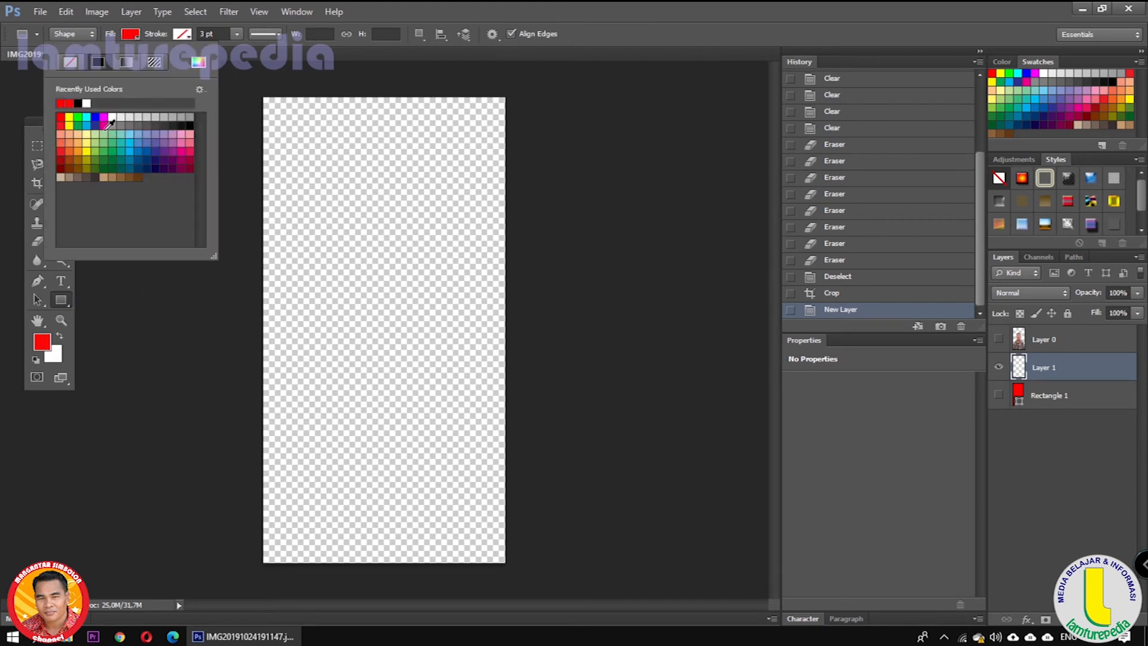
{"action": "left_click", "coordinate": [71, 117]}
{"action": "left_click_drag", "start_coordinate": [258, 94], "coordinate": [509, 564]}
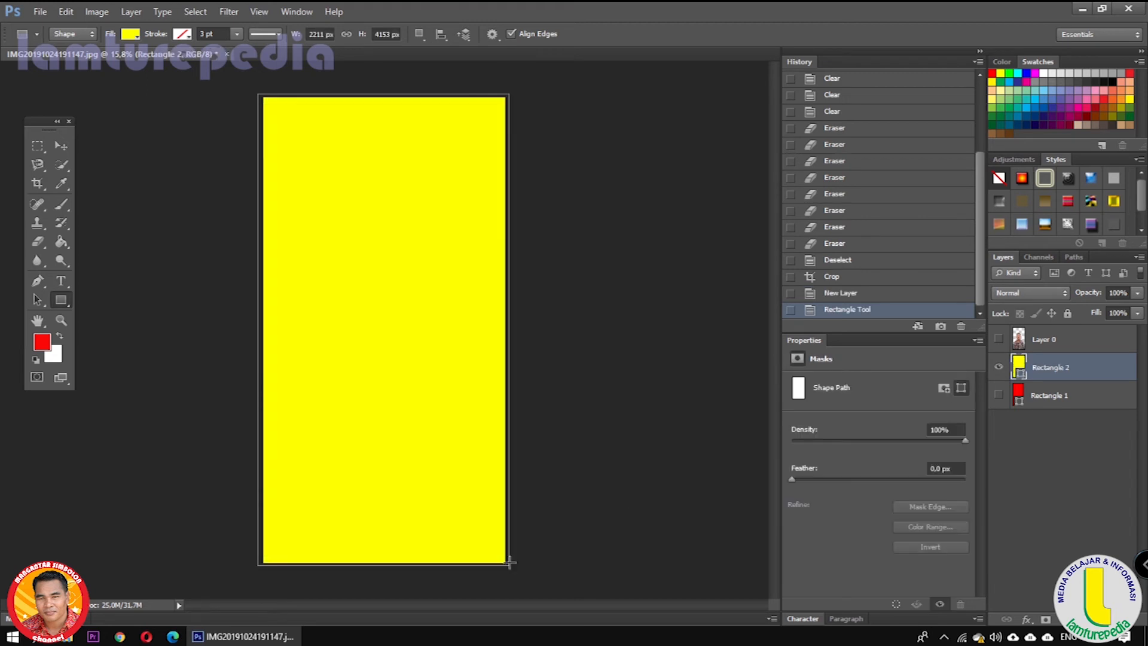
Show Layer 0 again, compare the boy over the red and the yellow rectangle, and leave all three layers visible with yellow on top of red.
{"action": "left_click", "coordinate": [1000, 339]}
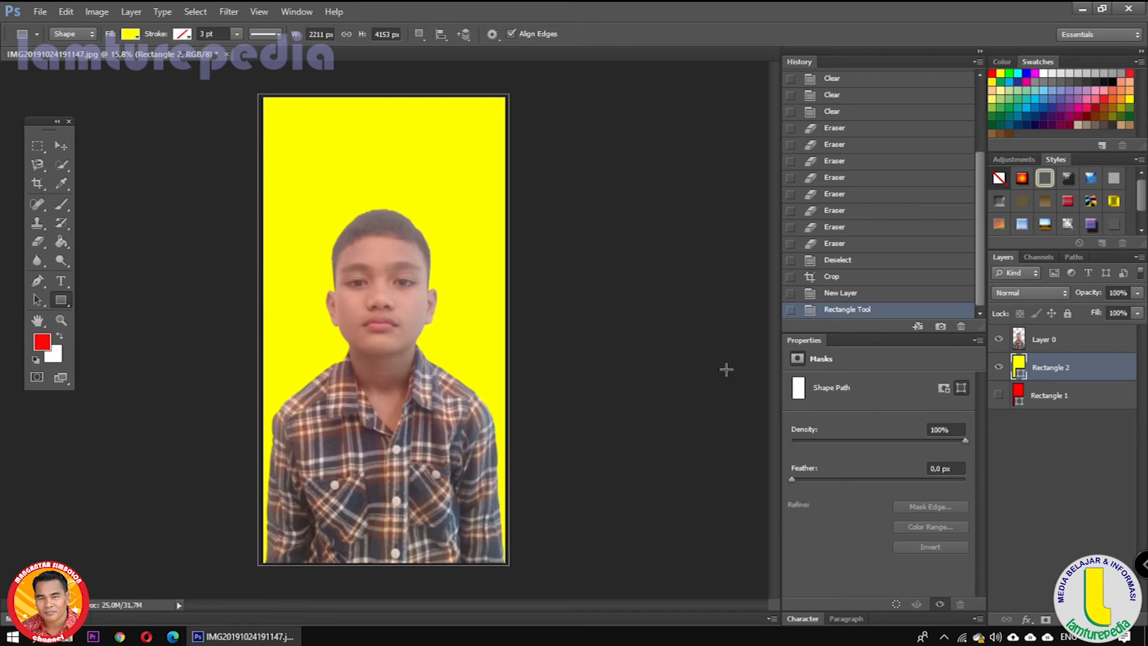
{"action": "left_click", "coordinate": [1000, 368]}
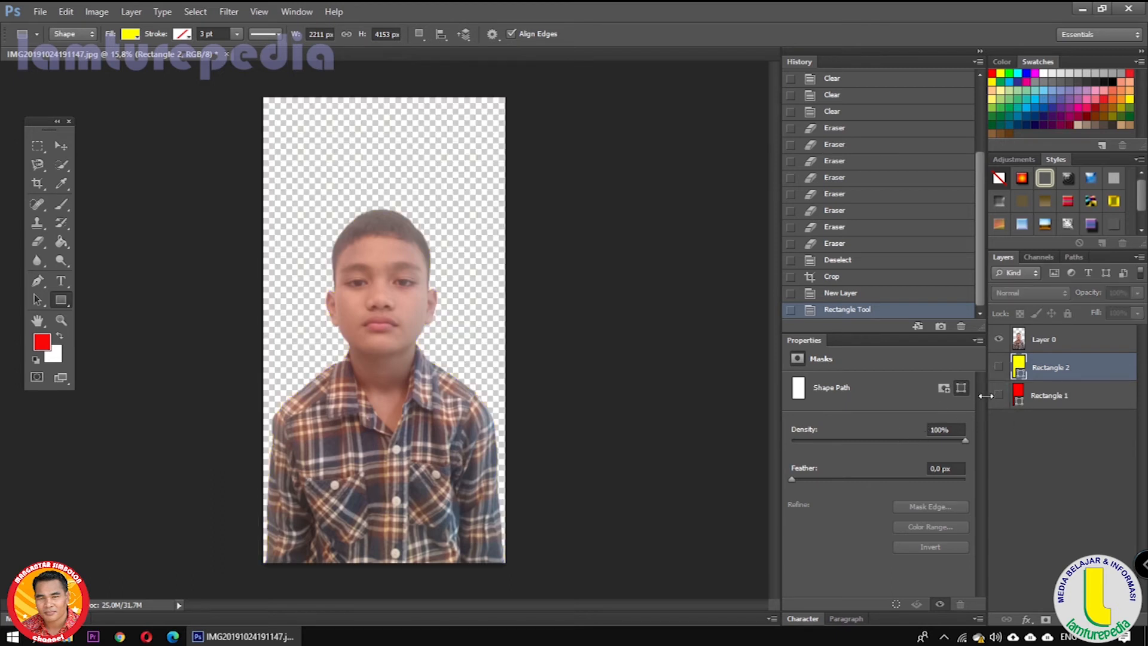
{"action": "left_click", "coordinate": [997, 396]}
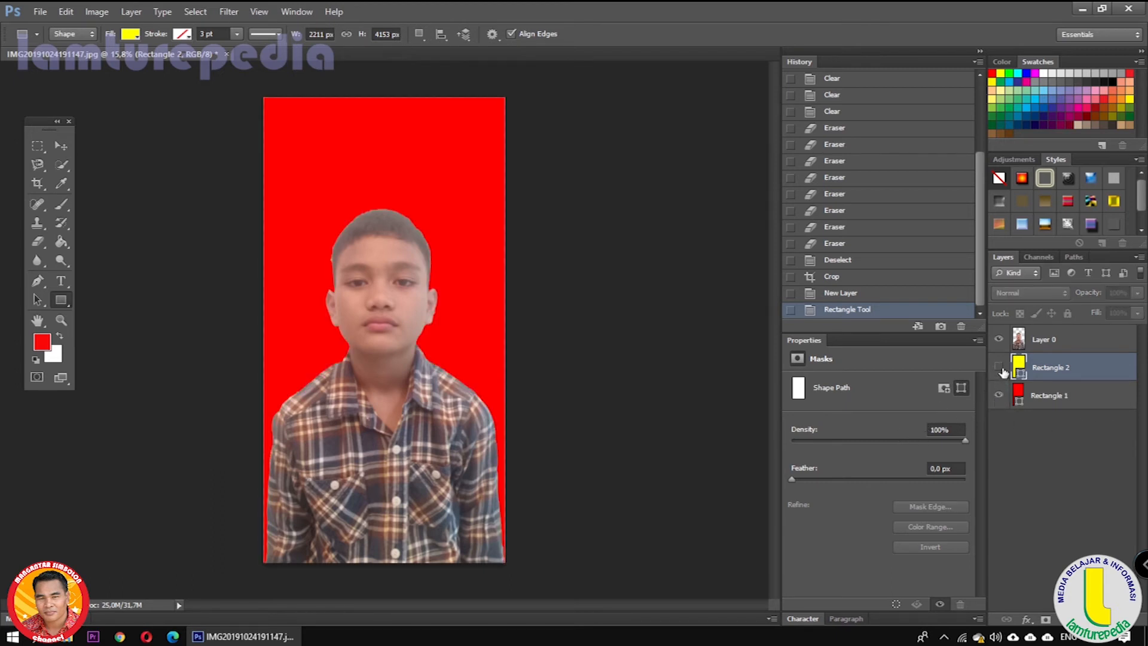
{"action": "left_click", "coordinate": [998, 366]}
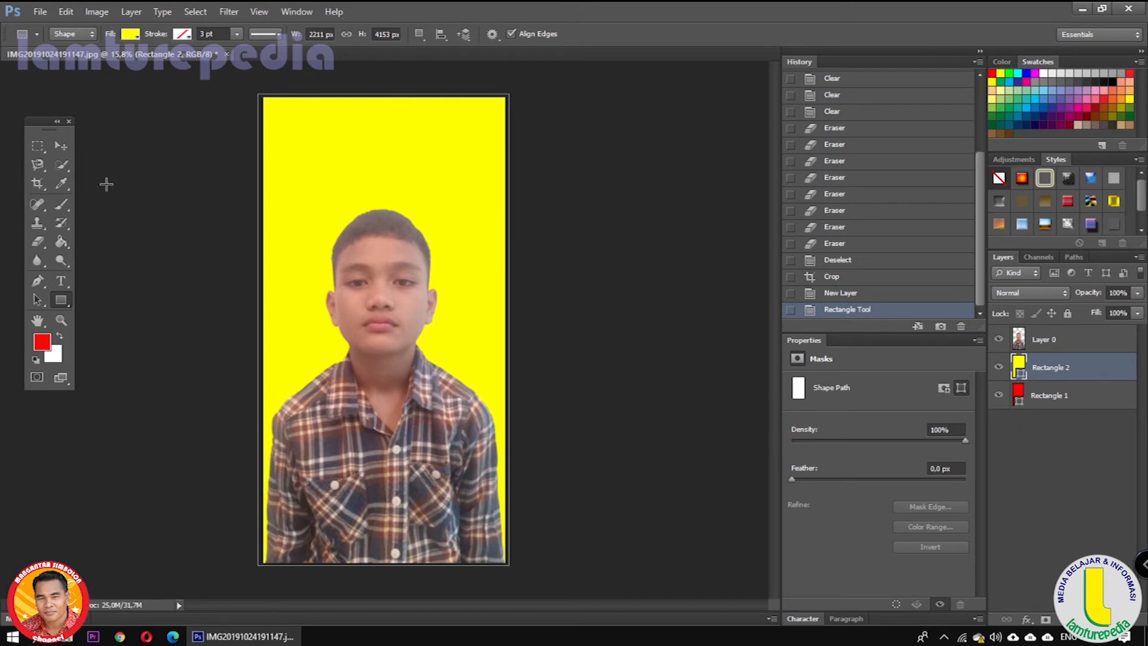
Set up the Crop tool with the 4 inch x 6 inch 300 ppi preset.
{"action": "left_click", "coordinate": [39, 192]}
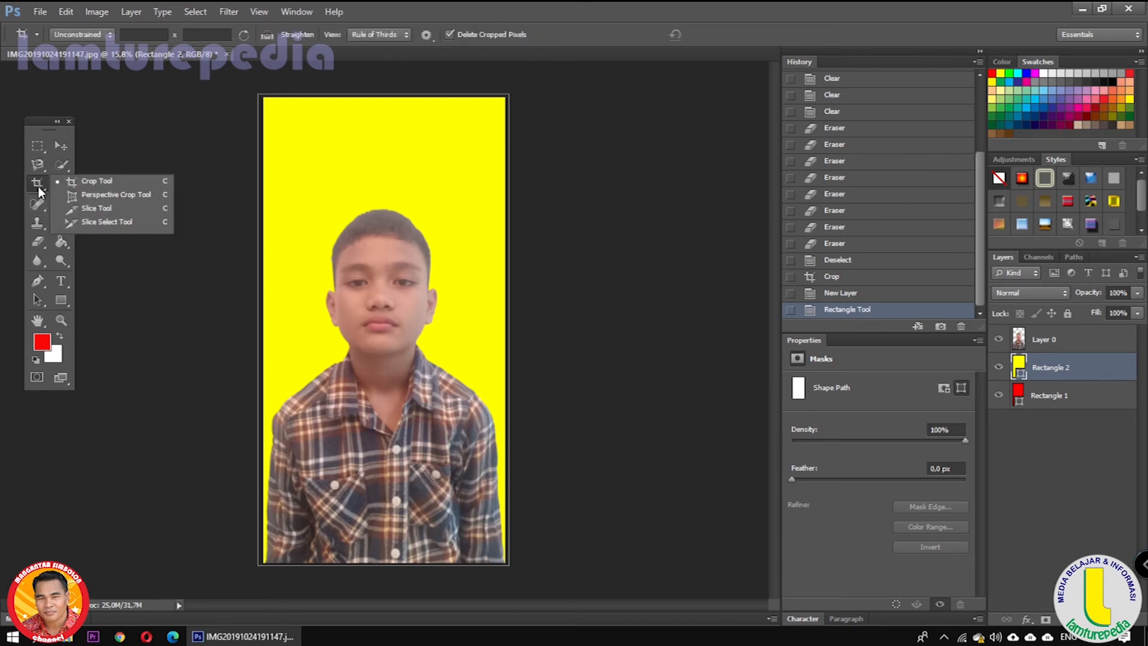
{"action": "left_click", "coordinate": [110, 183]}
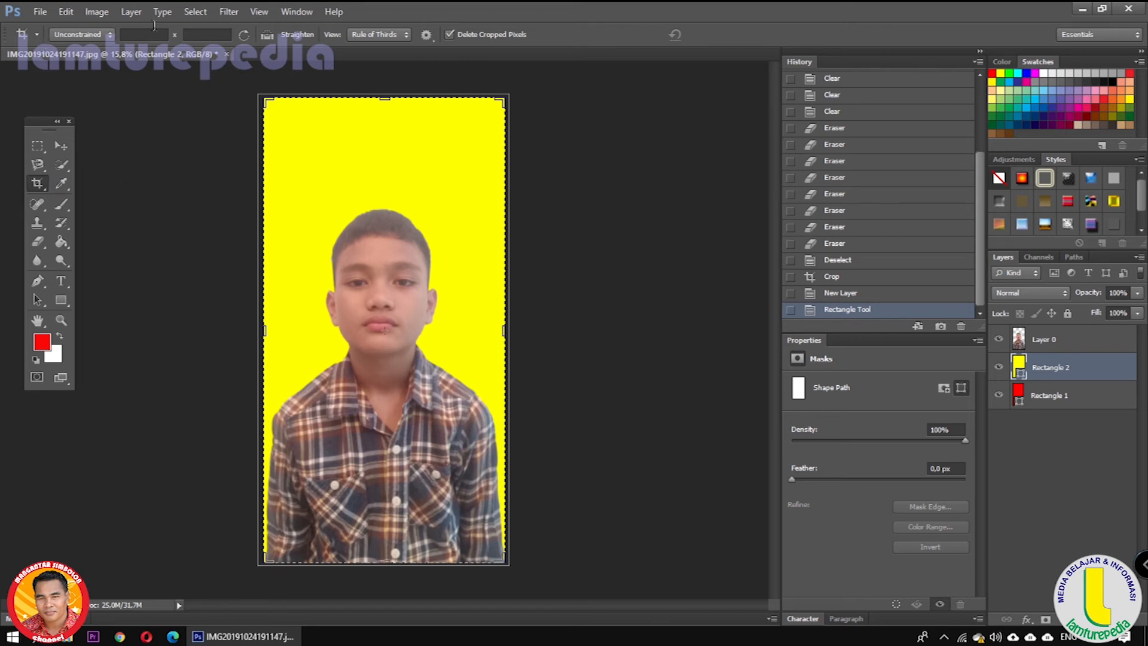
{"action": "left_click", "coordinate": [40, 36]}
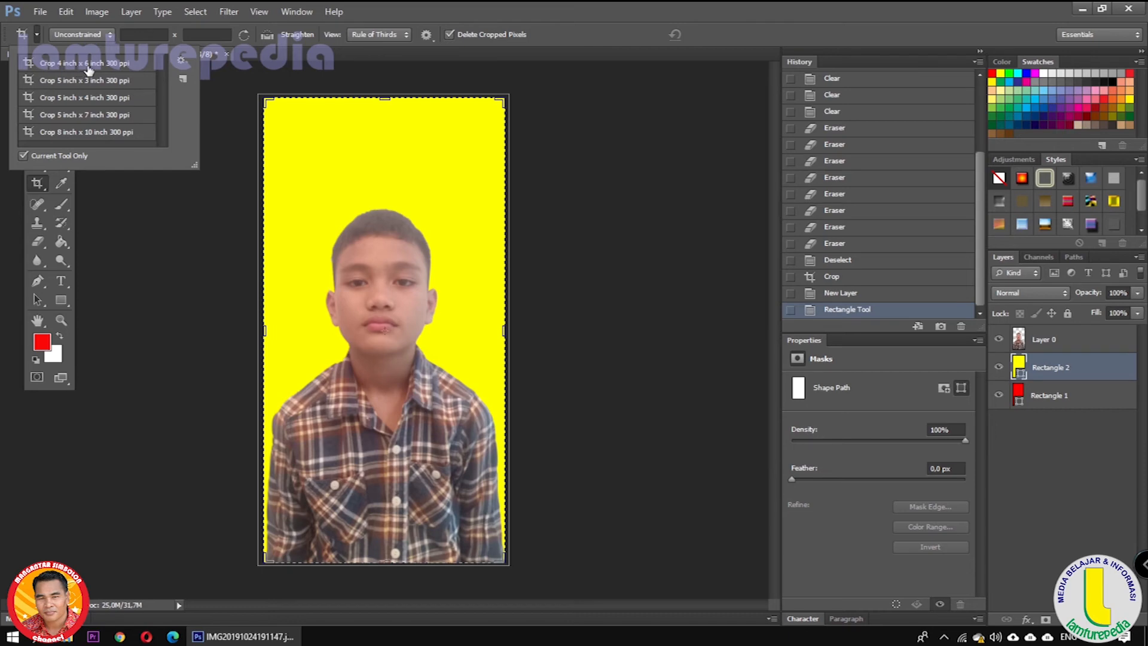
{"action": "left_click", "coordinate": [69, 71]}
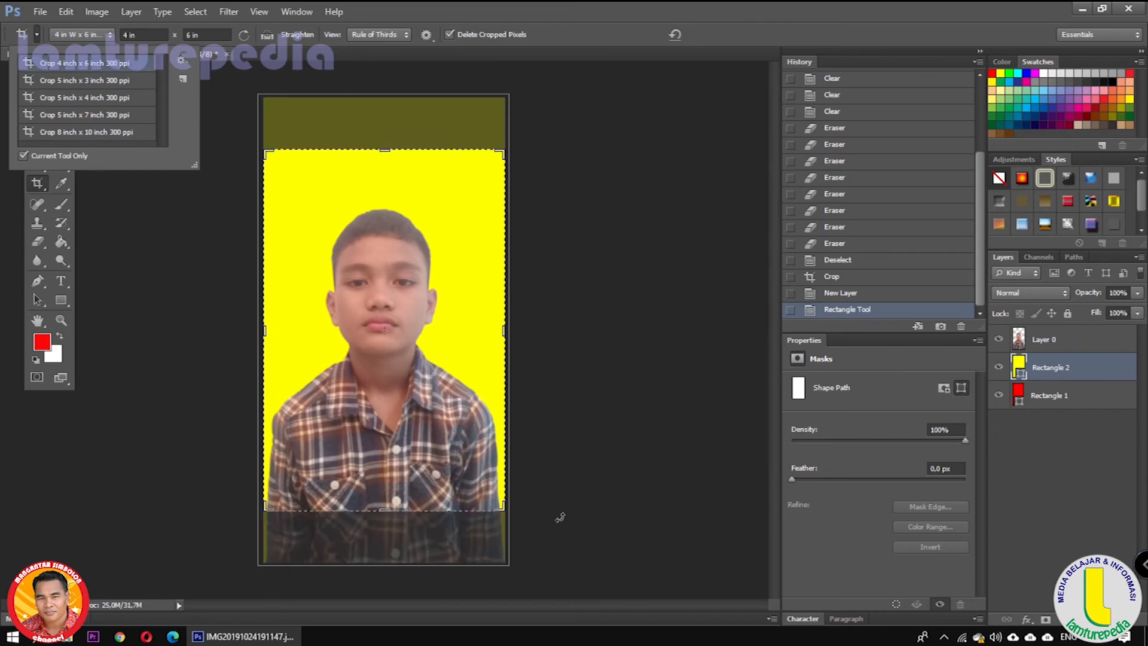
Shrink the crop frame around the boy's head and chest, center him with some space above the hair, and apply the crop.
{"action": "left_click", "coordinate": [498, 153]}
{"action": "left_click_drag", "start_coordinate": [495, 154], "coordinate": [475, 173]}
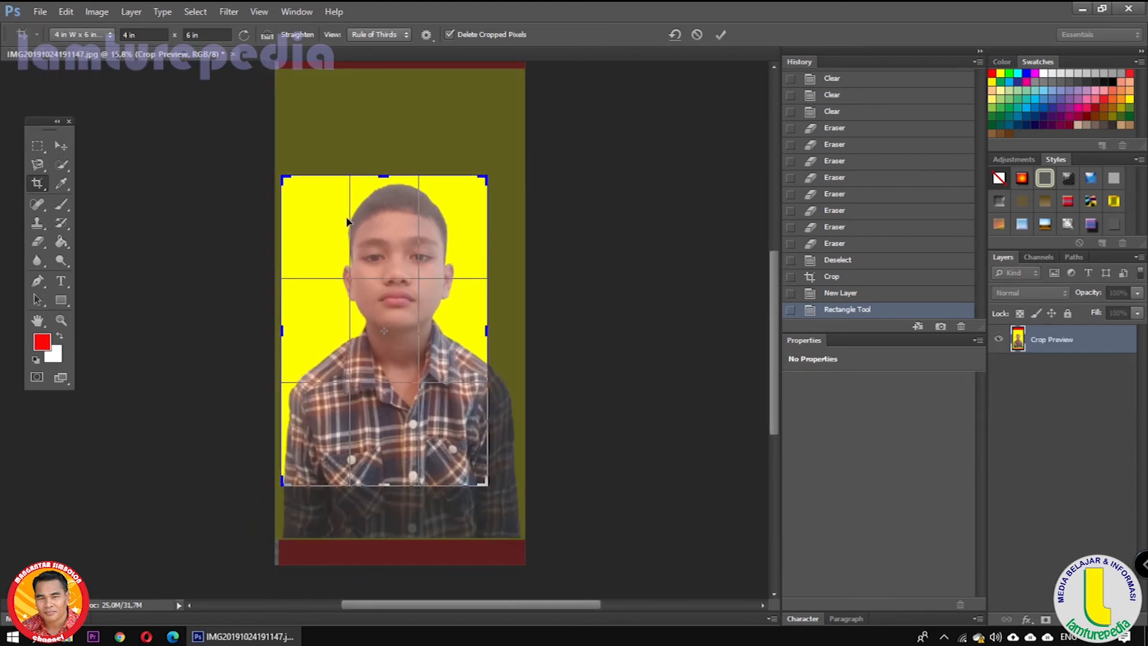
{"action": "mouse_move", "coordinate": [294, 226]}
{"action": "left_mouse_down"}
{"action": "mouse_move", "coordinate": [306, 234]}
{"action": "mouse_move", "coordinate": [287, 227]}
{"action": "mouse_move", "coordinate": [283, 245]}
{"action": "mouse_move", "coordinate": [292, 223]}
{"action": "mouse_move", "coordinate": [288, 241]}
{"action": "left_mouse_up"}
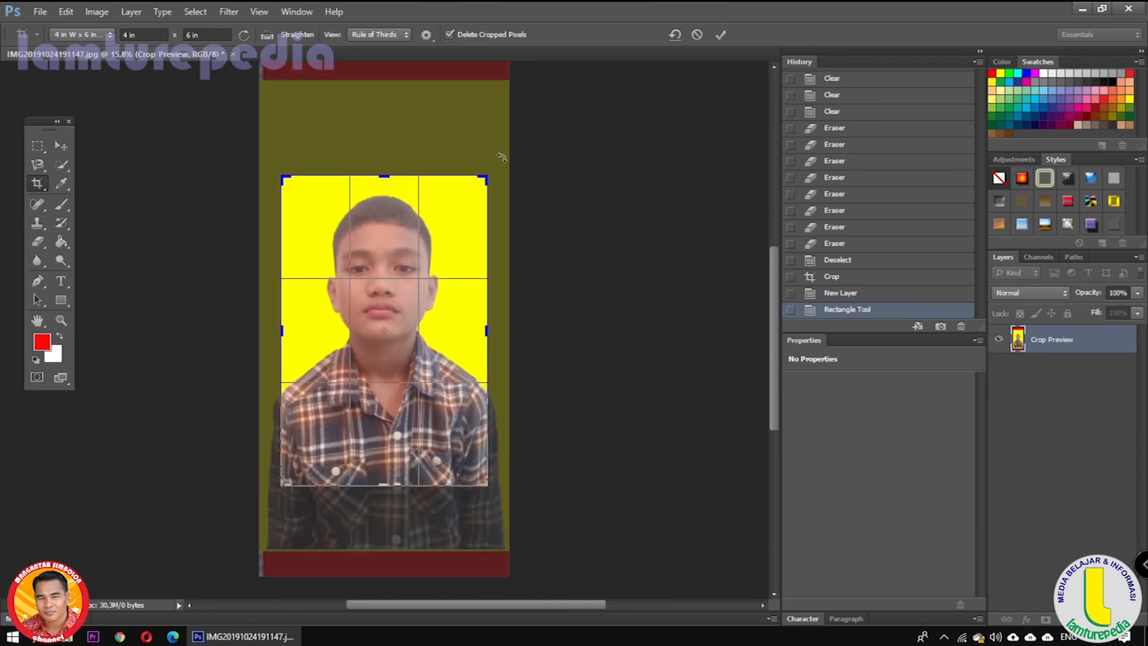
{"action": "left_click_drag", "start_coordinate": [486, 176], "coordinate": [494, 161]}
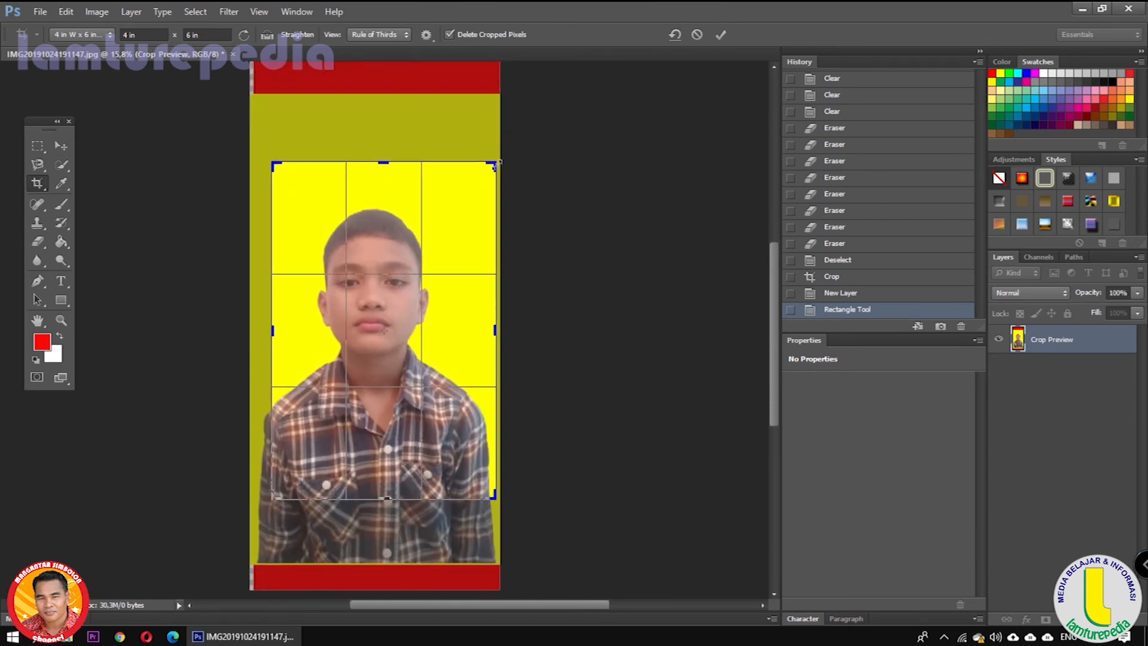
{"action": "left_click_drag", "start_coordinate": [305, 358], "coordinate": [308, 347]}
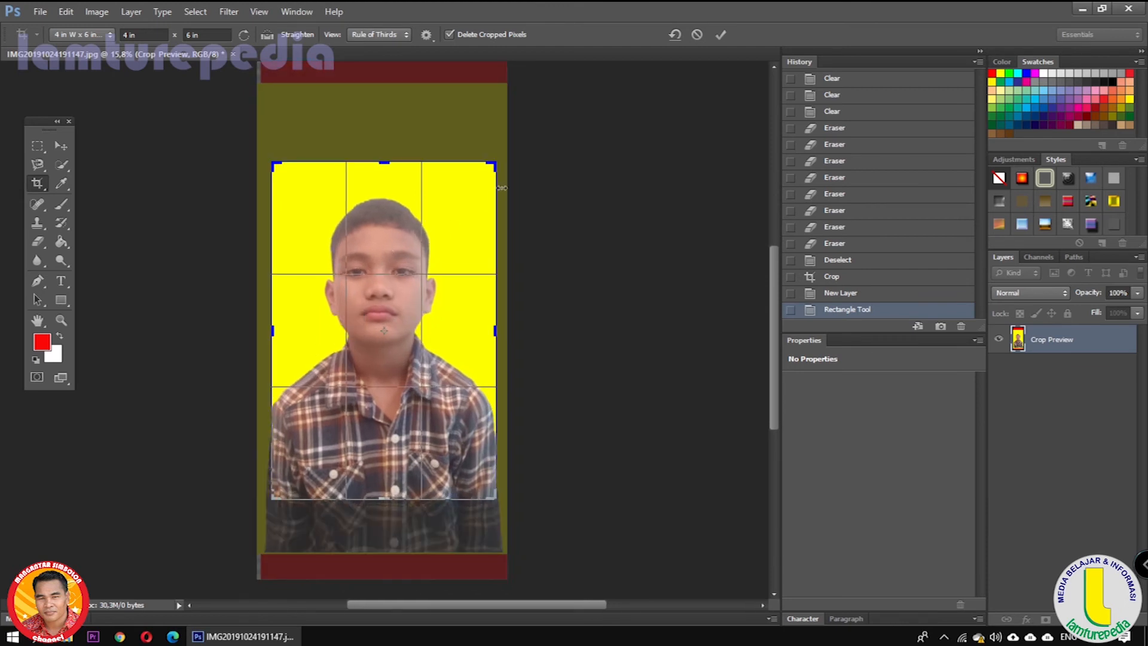
{"action": "left_click_drag", "start_coordinate": [489, 167], "coordinate": [479, 180]}
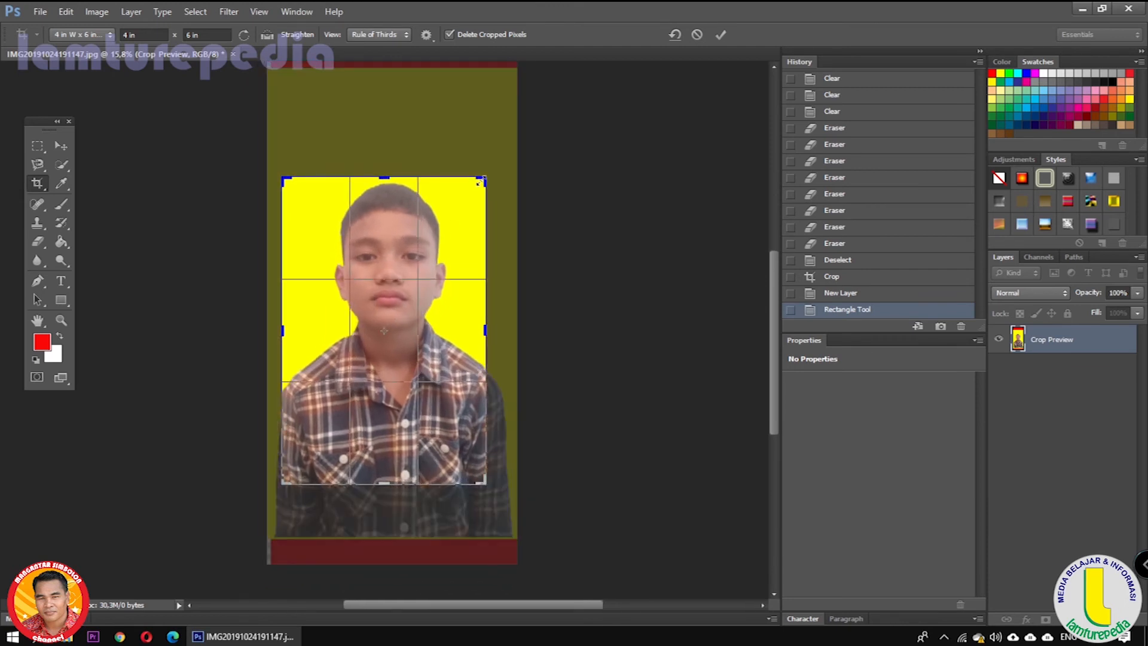
{"action": "left_click_drag", "start_coordinate": [320, 323], "coordinate": [314, 334]}
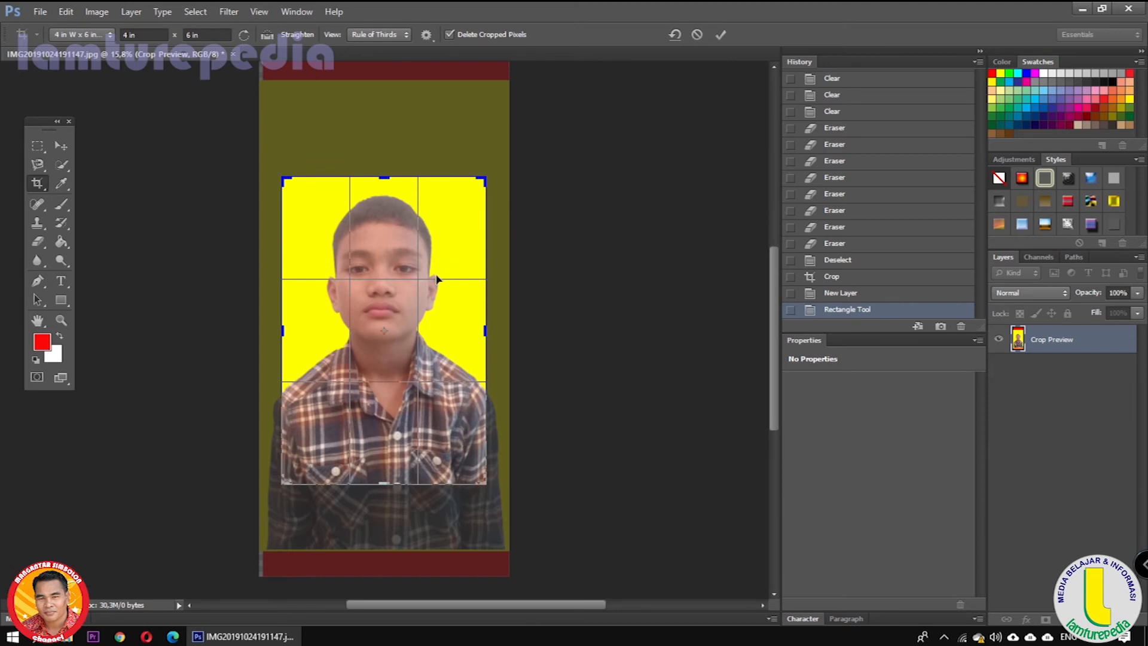
{"action": "left_click_drag", "start_coordinate": [367, 371], "coordinate": [367, 384]}
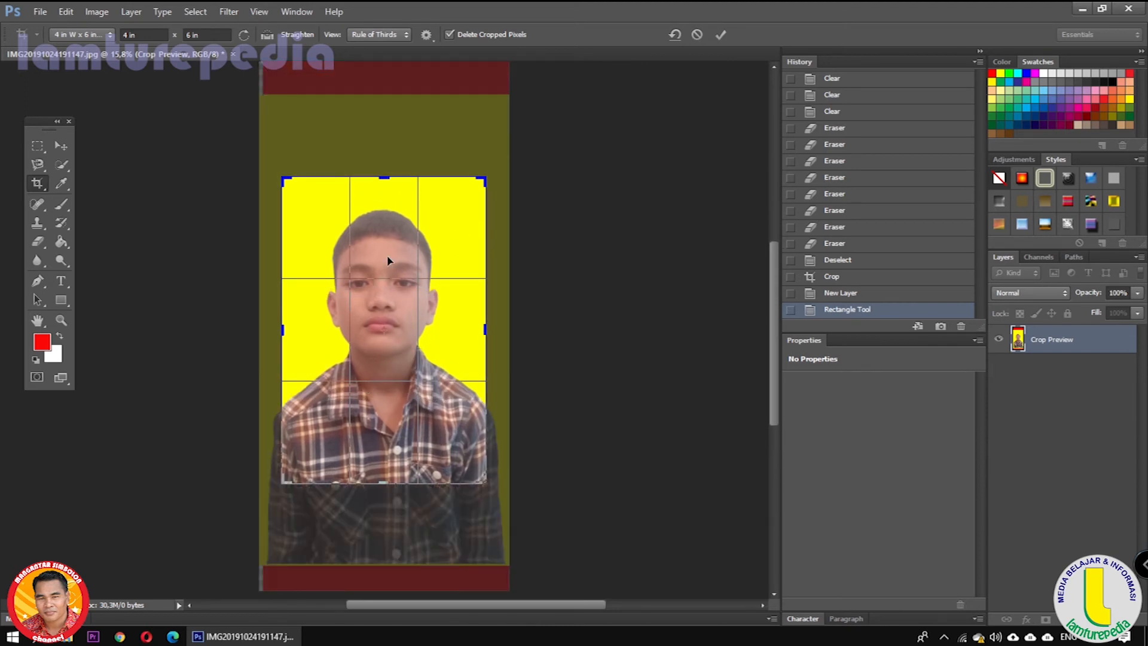
{"action": "left_click", "coordinate": [722, 34]}
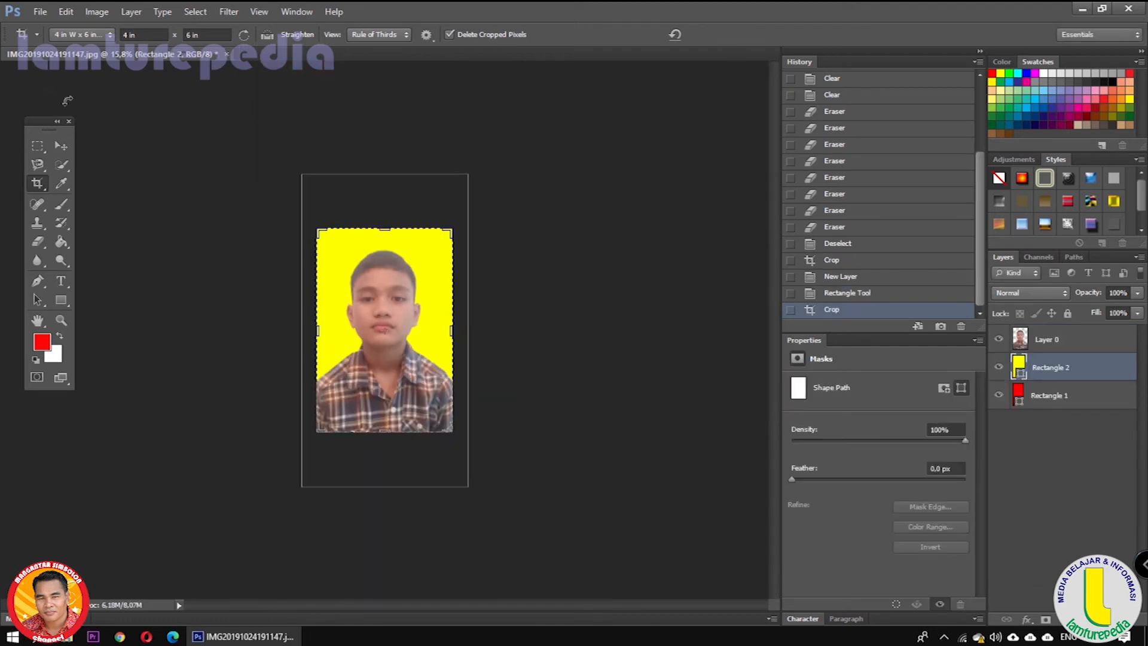
Save the image as "pas photo" in JPEG format in the DESAIN GRAFIS folder with Maximum quality 12 and Baseline ("Standard").
{"action": "left_click", "coordinate": [44, 12]}
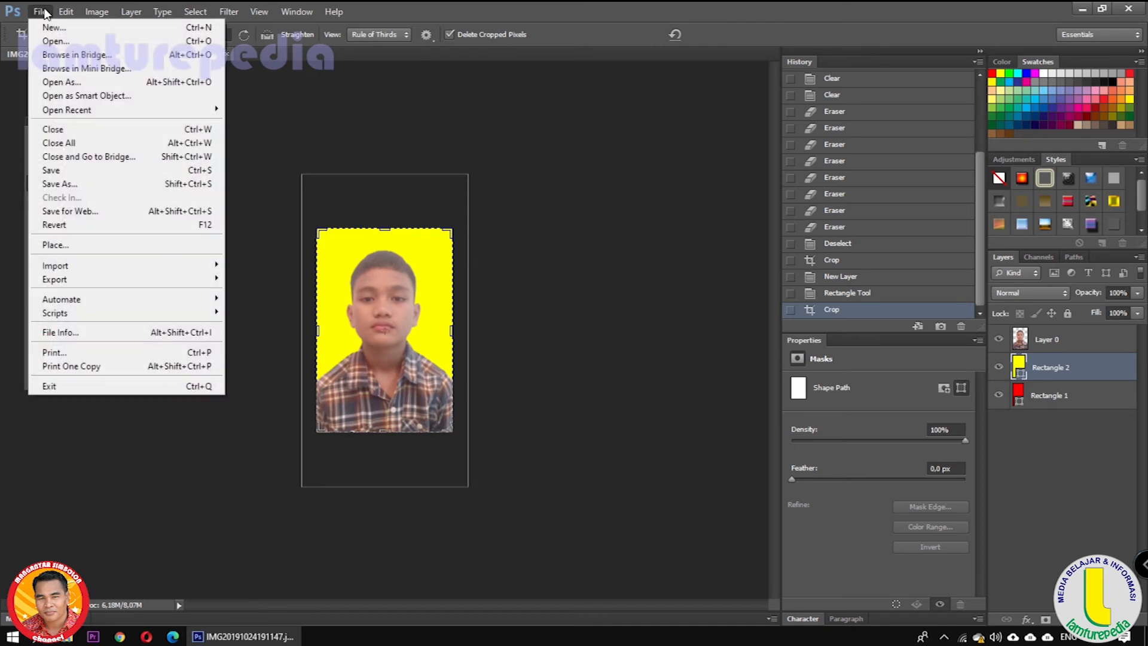
{"action": "left_click", "coordinate": [70, 184]}
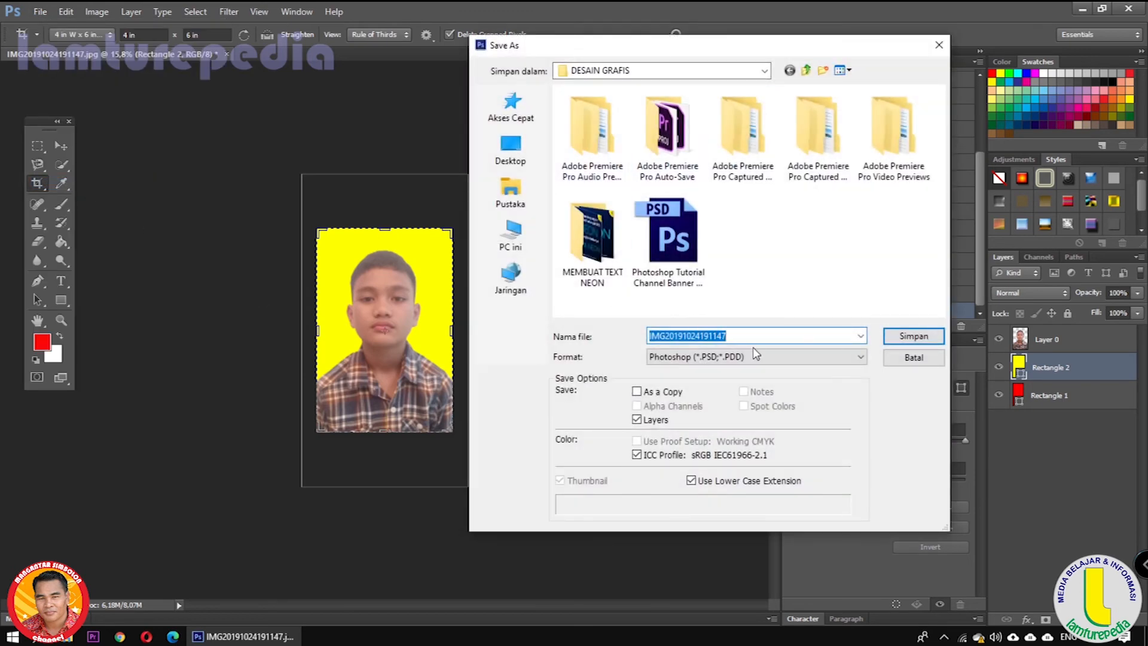
{"action": "type", "text": "pas photo"}
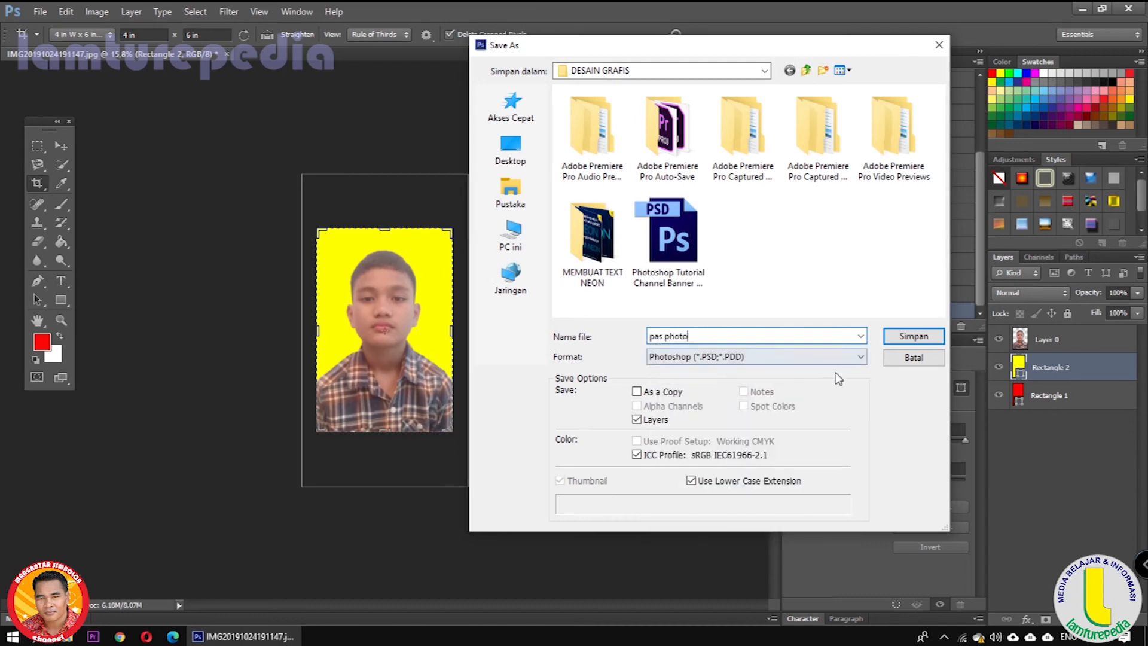
{"action": "left_click", "coordinate": [751, 357]}
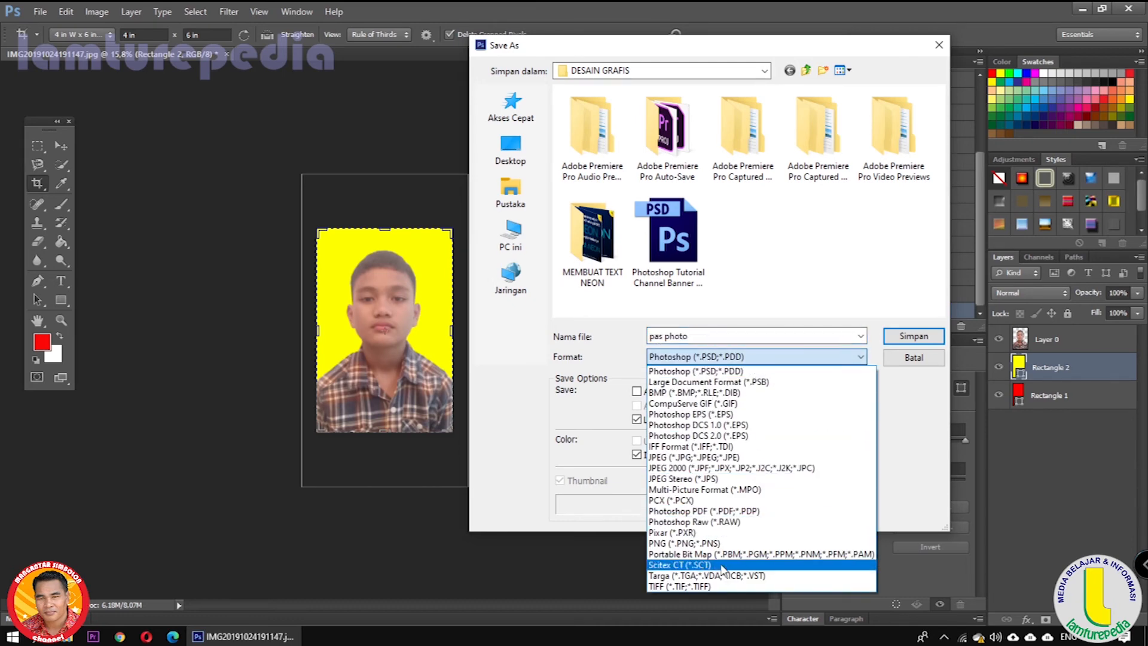
{"action": "left_click", "coordinate": [694, 458]}
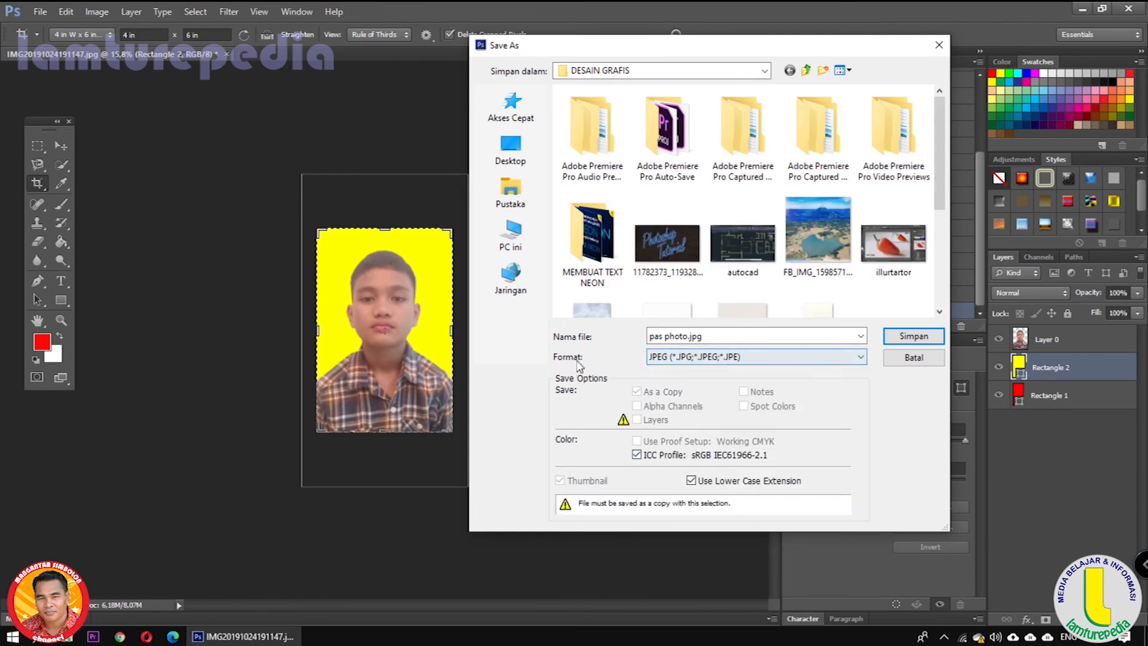
{"action": "left_click", "coordinate": [913, 336]}
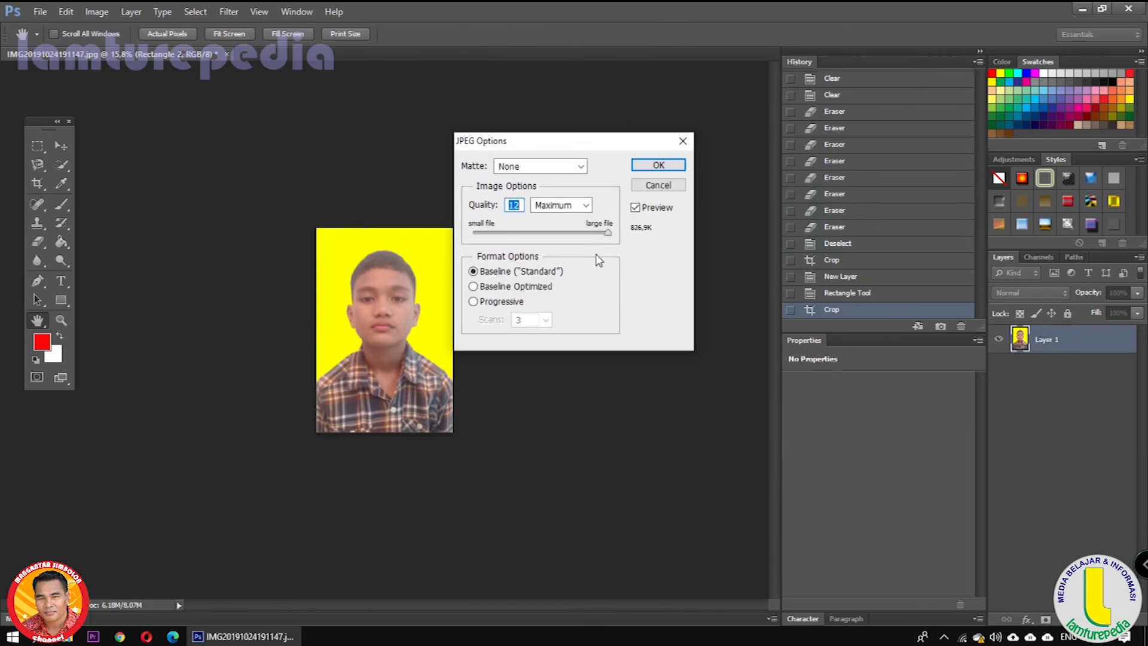
{"action": "left_click", "coordinate": [658, 165]}
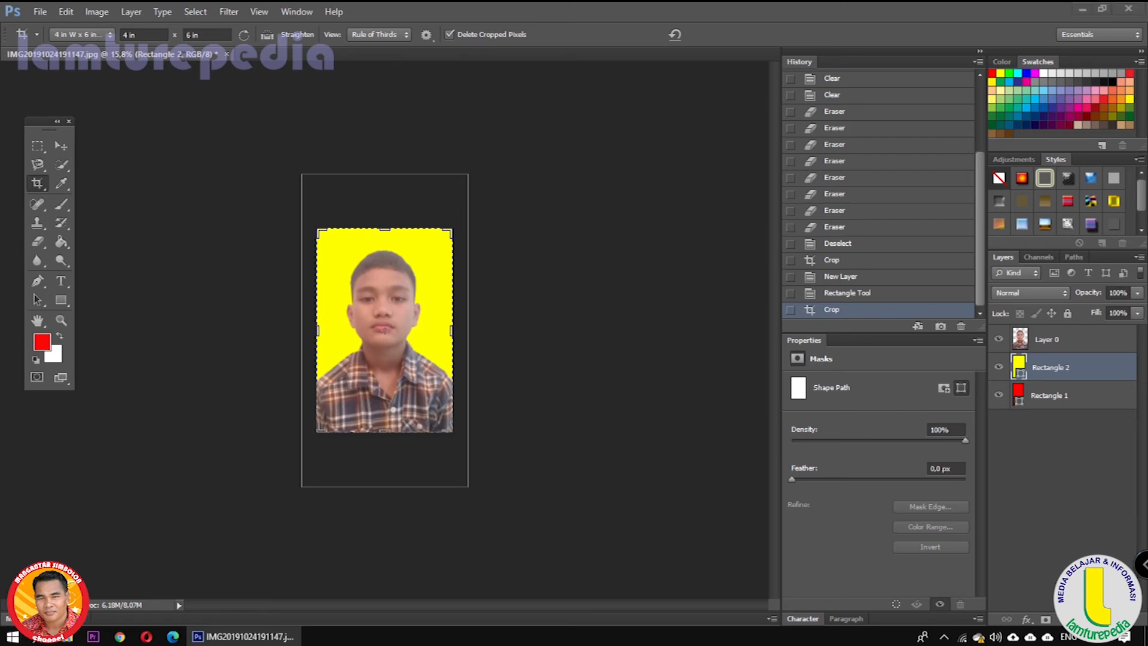
Switch to the DESAIN GRAFIS folder in File Explorer, open the saved pas photo image to check it, and close the viewer.
{"action": "left_click_drag", "start_coordinate": [1147, 9], "coordinate": [558, 96]}
{"action": "left_click", "coordinate": [911, 95]}
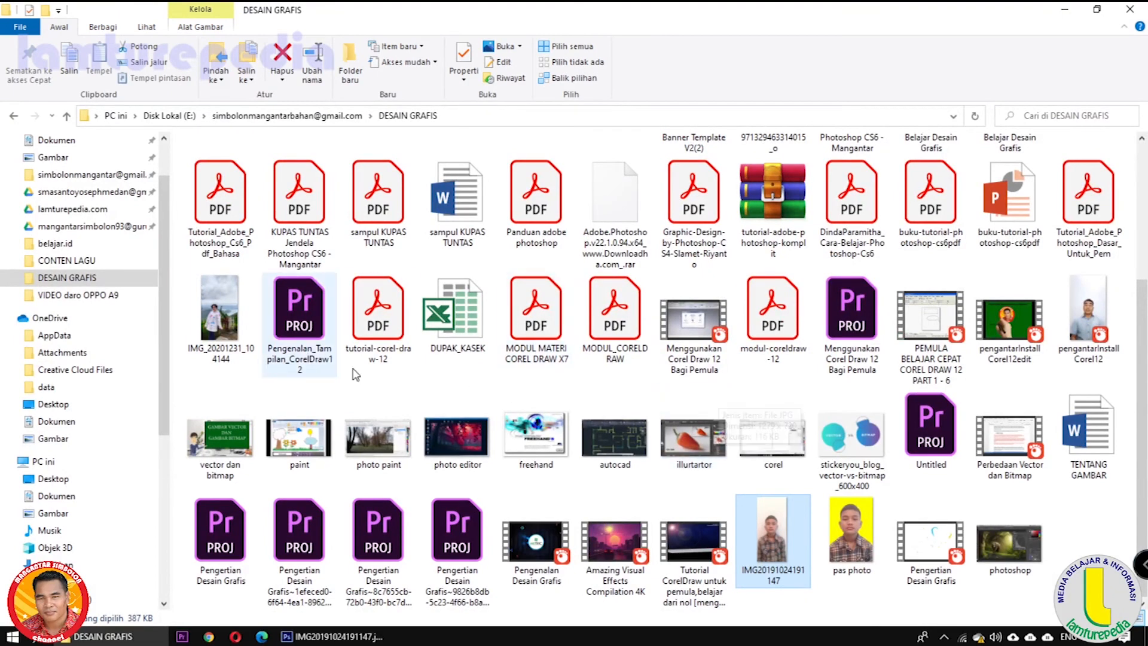
{"action": "double_click", "coordinate": [848, 524]}
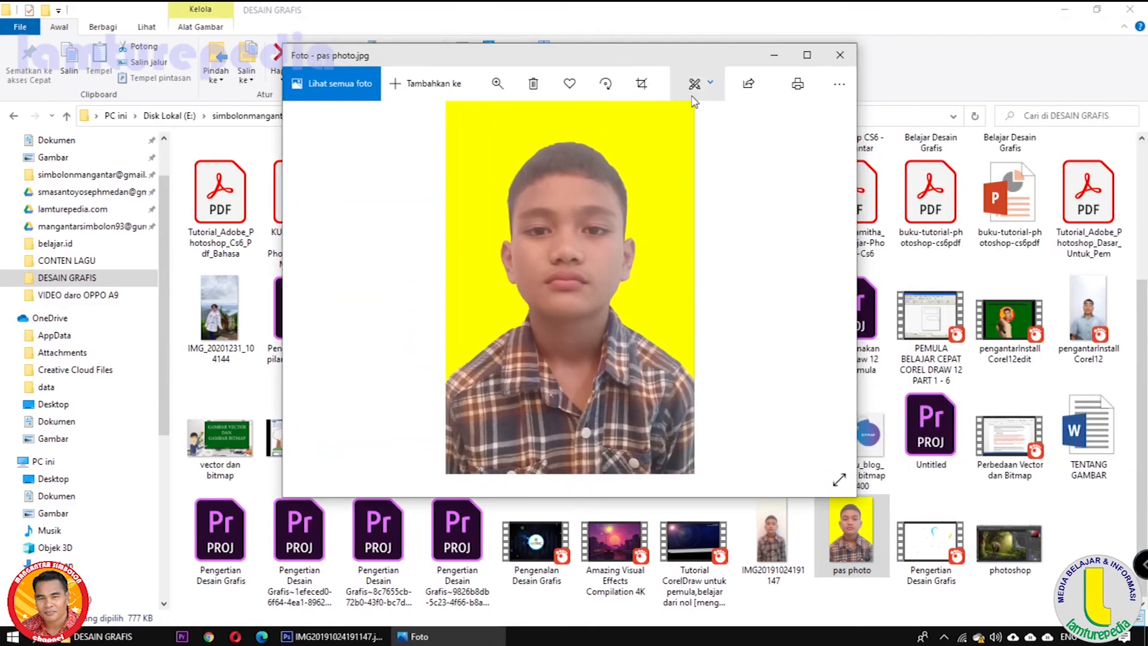
{"action": "left_click", "coordinate": [499, 83]}
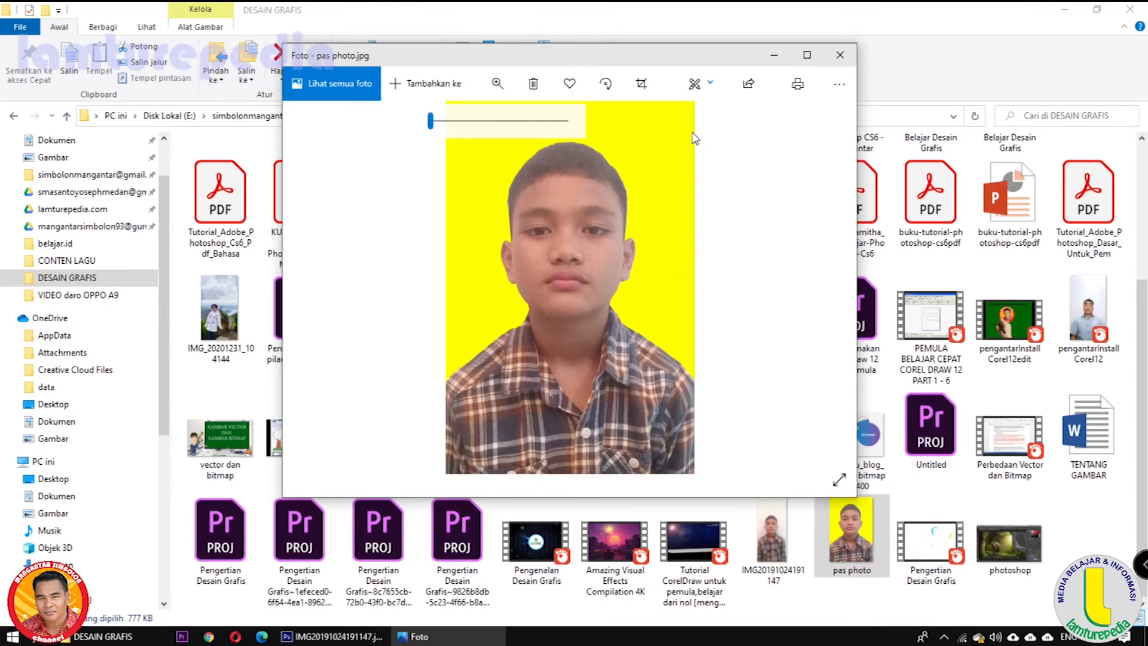
{"action": "left_click", "coordinate": [840, 55]}
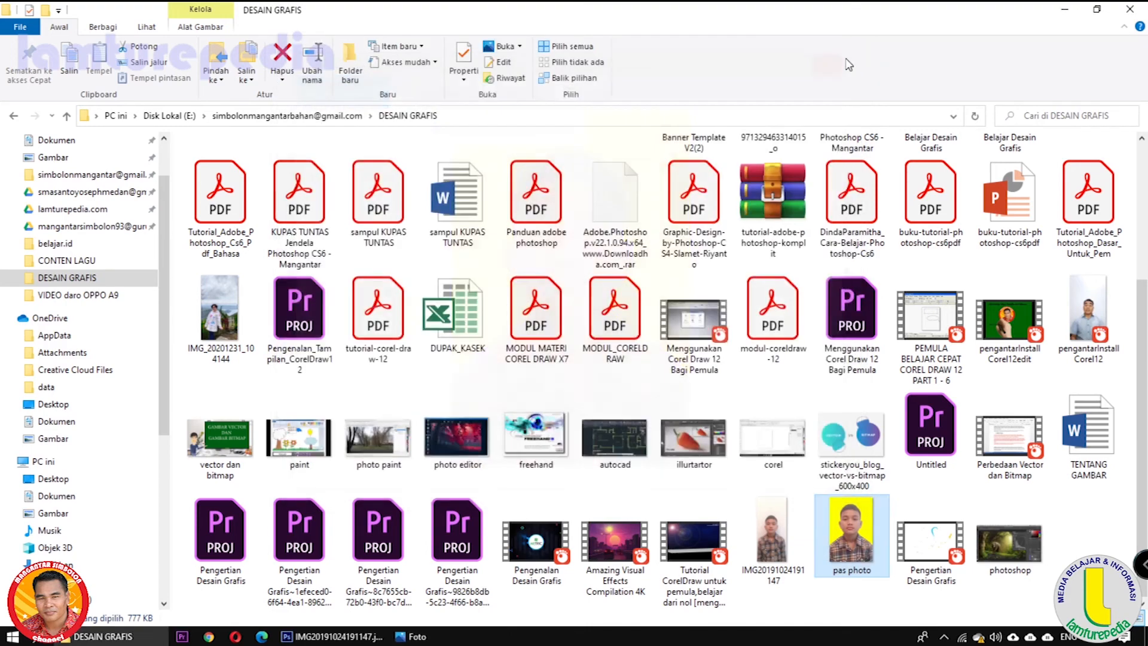
Return to Photoshop, open IMG_20201231_104144 from the DESAIN GRAFIS folder and switch from the Crop tool to the Move tool.
{"action": "left_click", "coordinate": [1064, 9]}
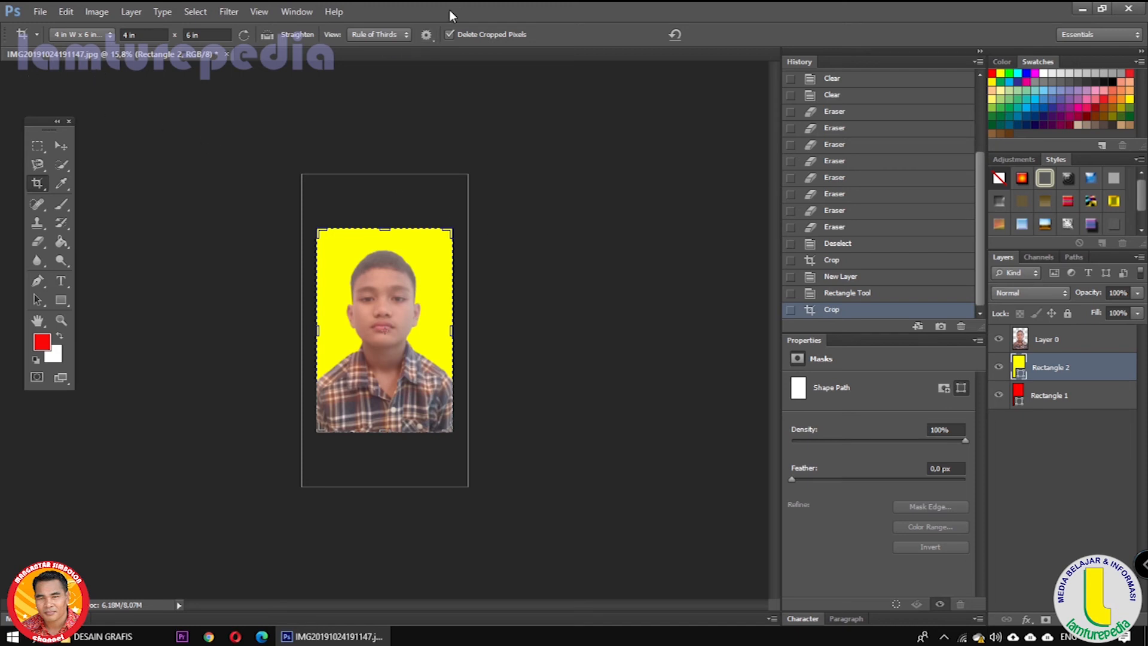
{"action": "left_click", "coordinate": [40, 12]}
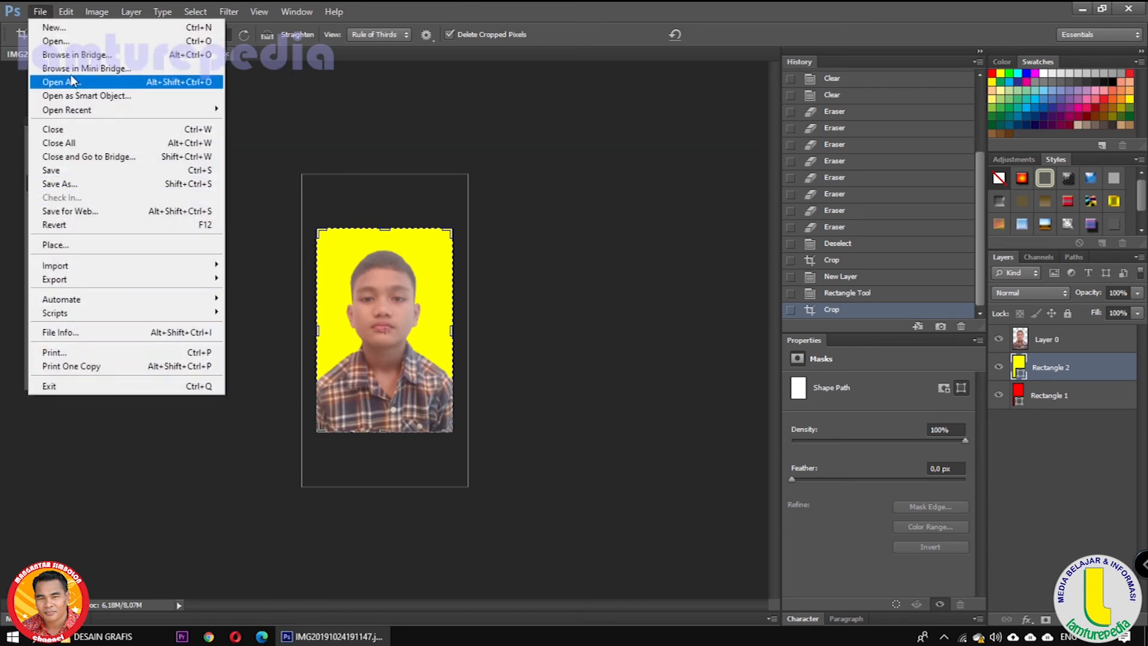
{"action": "left_click", "coordinate": [72, 42]}
{"action": "left_click_drag", "start_coordinate": [927, 143], "coordinate": [953, 211]}
{"action": "left_click", "coordinate": [746, 272]}
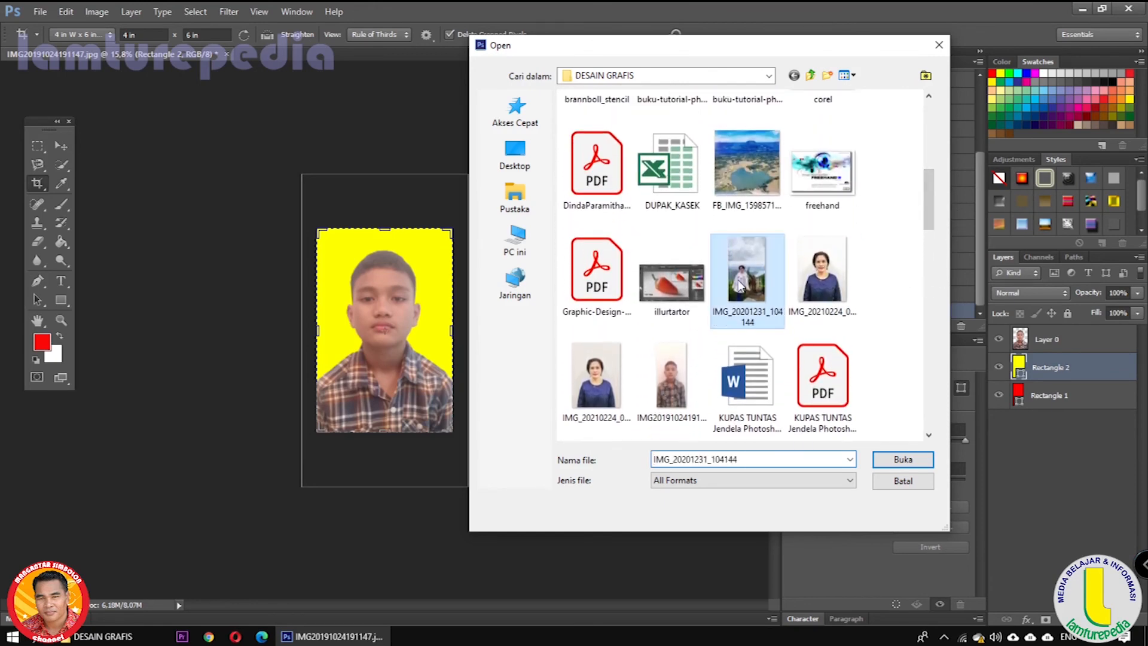
{"action": "left_click", "coordinate": [901, 458]}
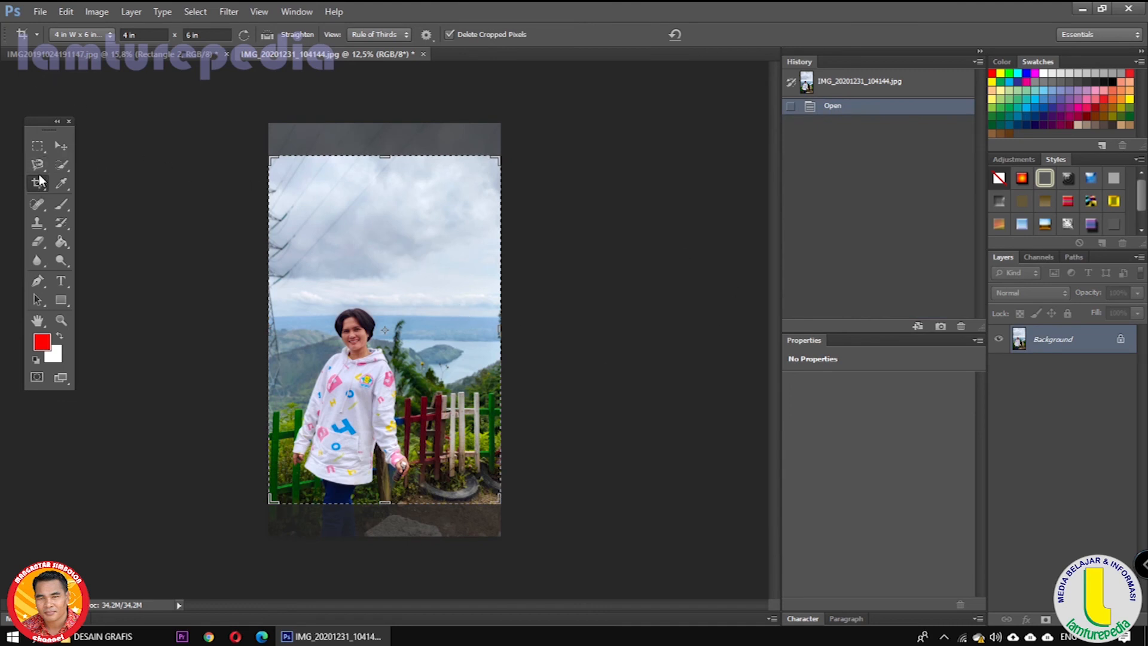
{"action": "left_click", "coordinate": [61, 146]}
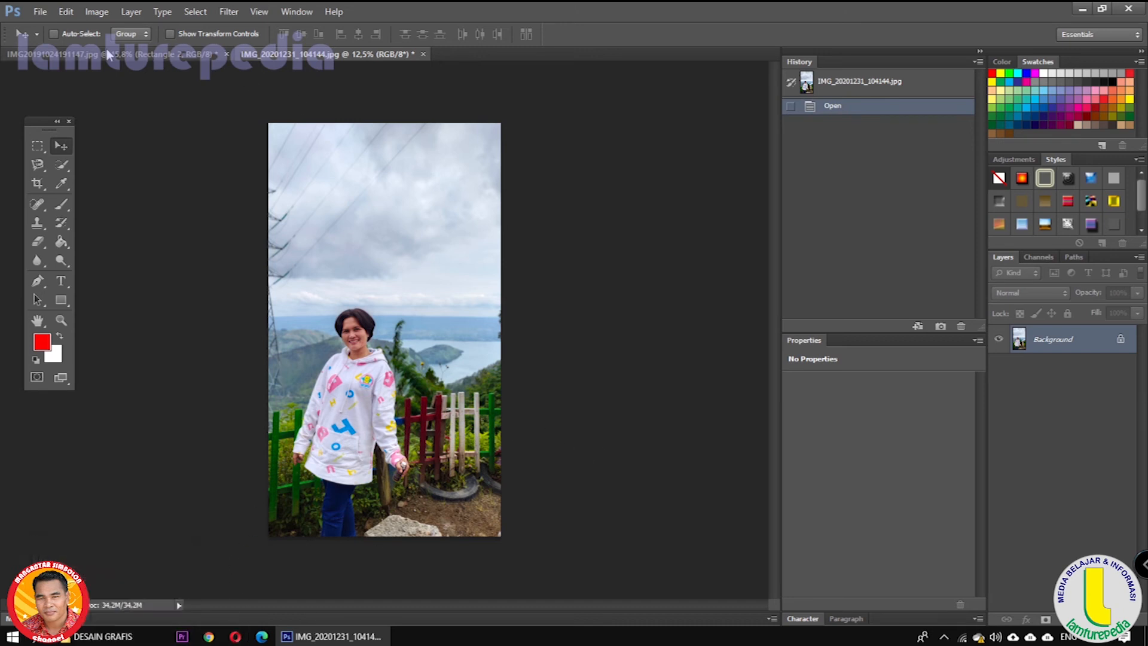
{"action": "left_click", "coordinate": [40, 12]}
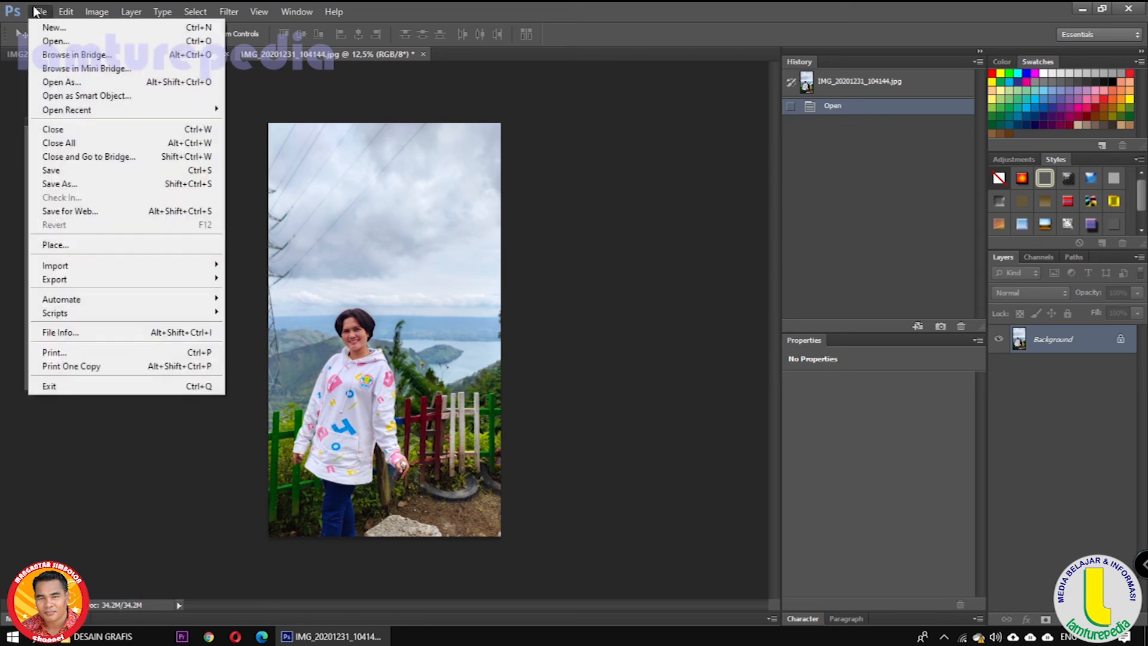
{"action": "left_click", "coordinate": [63, 42]}
{"action": "left_click_drag", "start_coordinate": [925, 150], "coordinate": [937, 201]}
{"action": "left_click", "coordinate": [733, 197]}
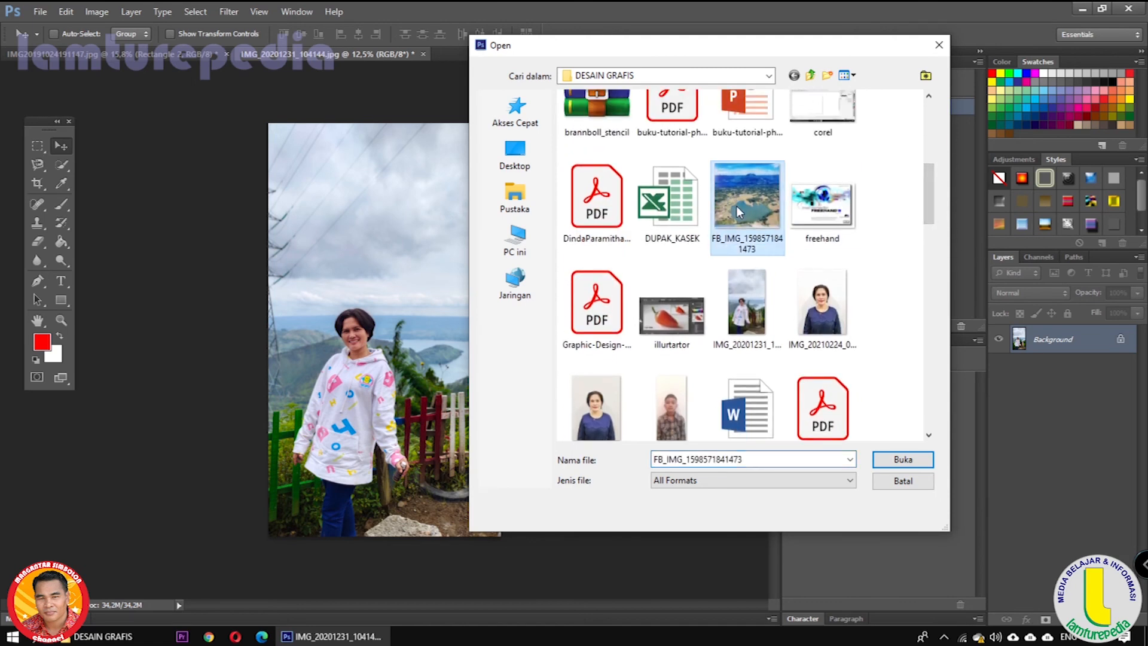
{"action": "left_click", "coordinate": [891, 461]}
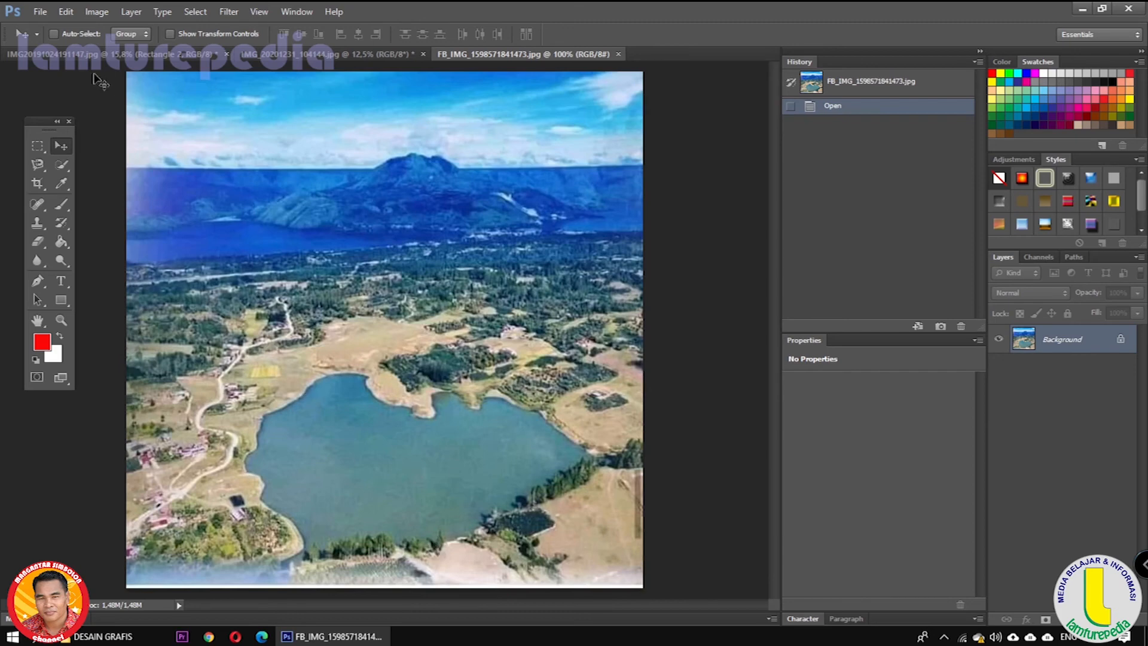
Compare the open woman's photo with the lake landscape image, ending on the woman's photo.
{"action": "left_click", "coordinate": [375, 55]}
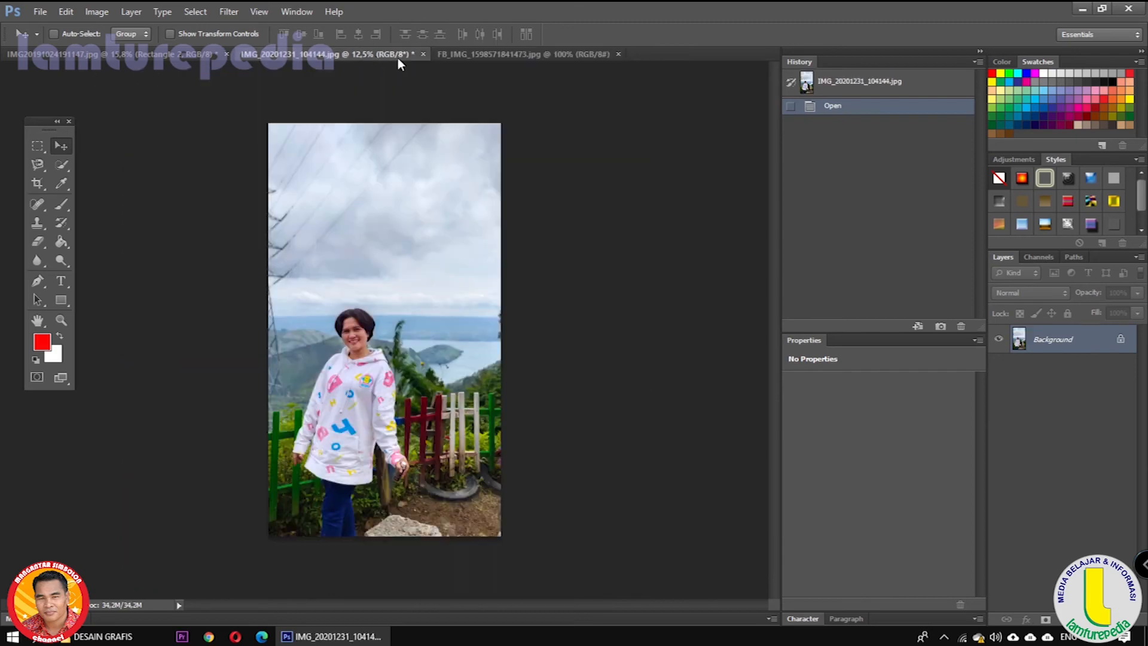
{"action": "left_click", "coordinate": [469, 55]}
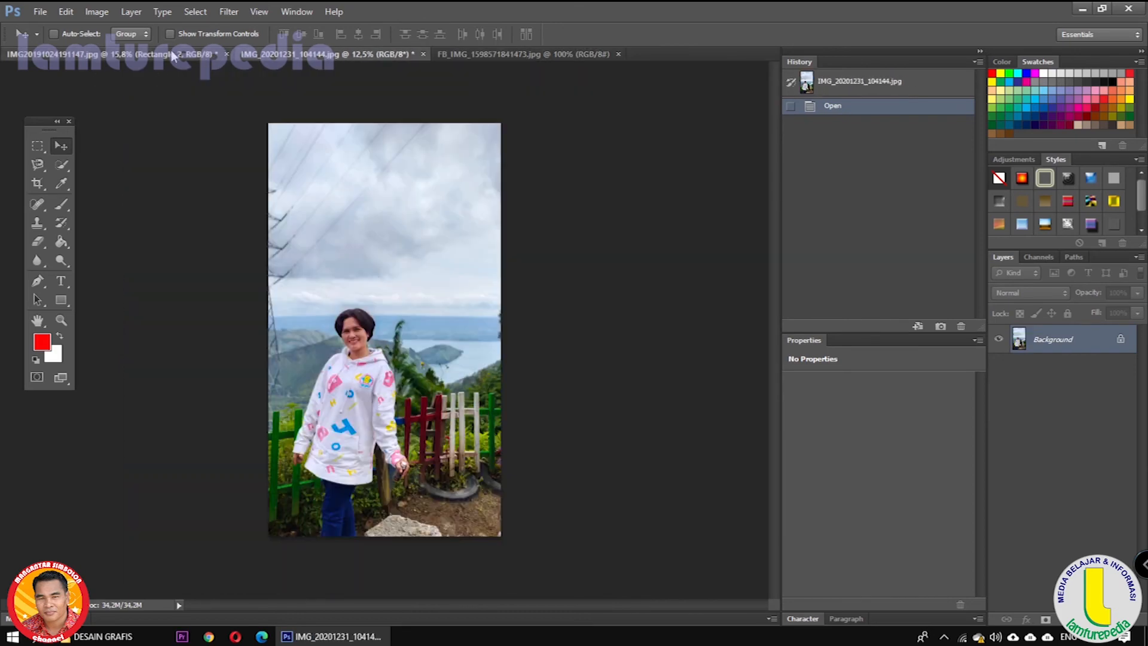
{"action": "left_click", "coordinate": [120, 55]}
{"action": "left_click", "coordinate": [379, 55]}
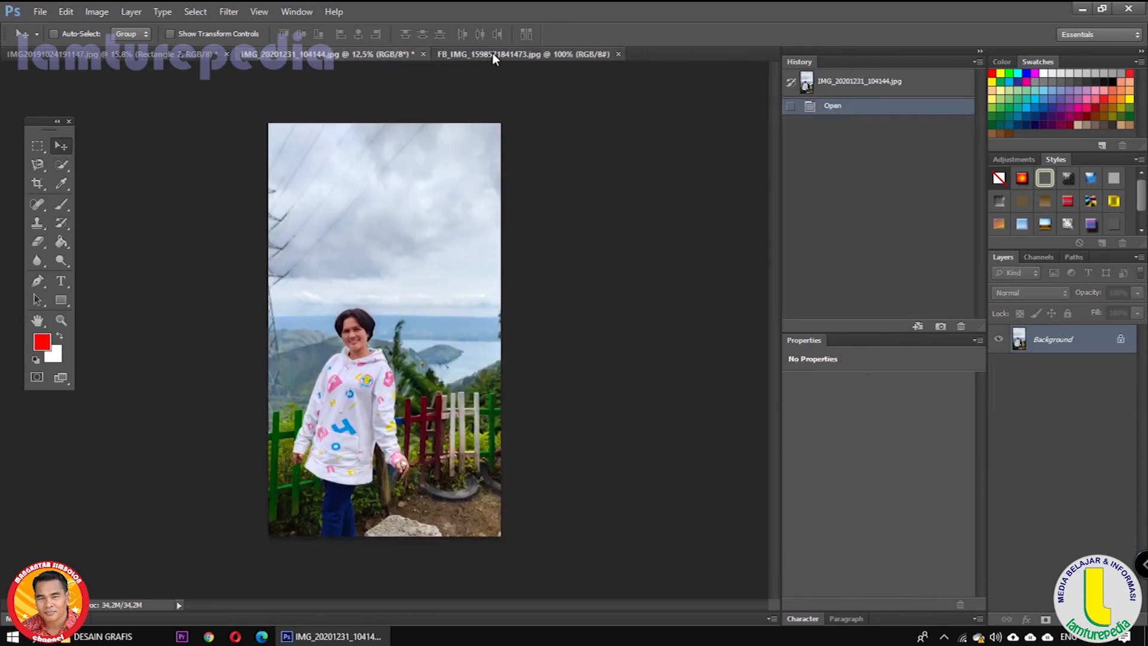
{"action": "left_click", "coordinate": [492, 53]}
{"action": "left_click", "coordinate": [353, 55]}
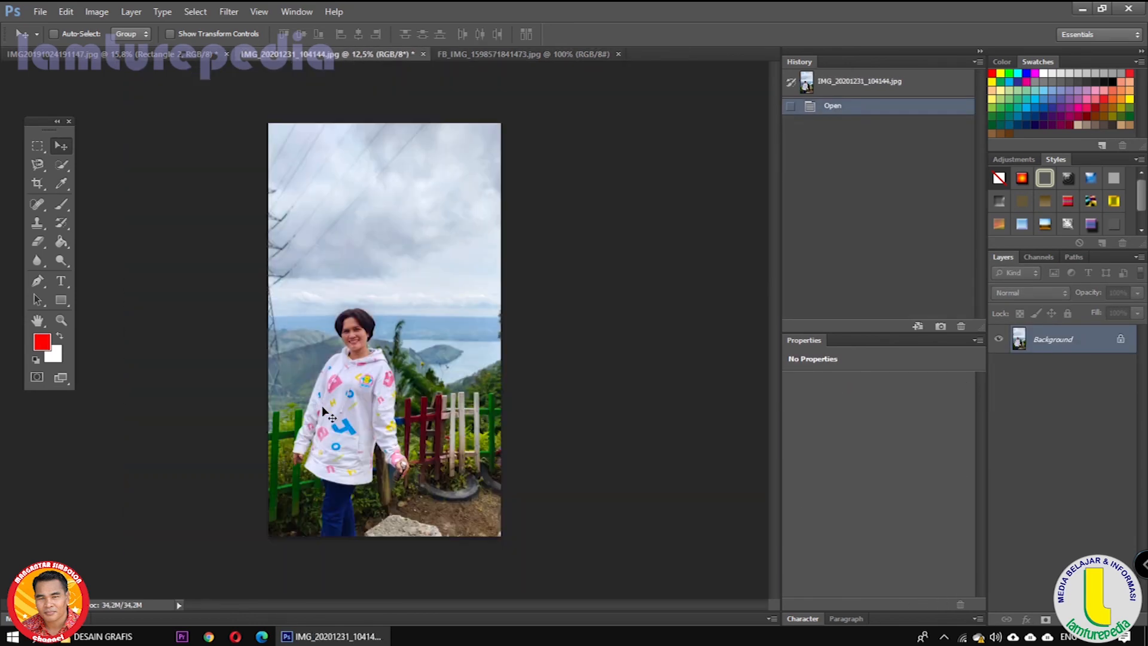
{"action": "left_click", "coordinate": [492, 53]}
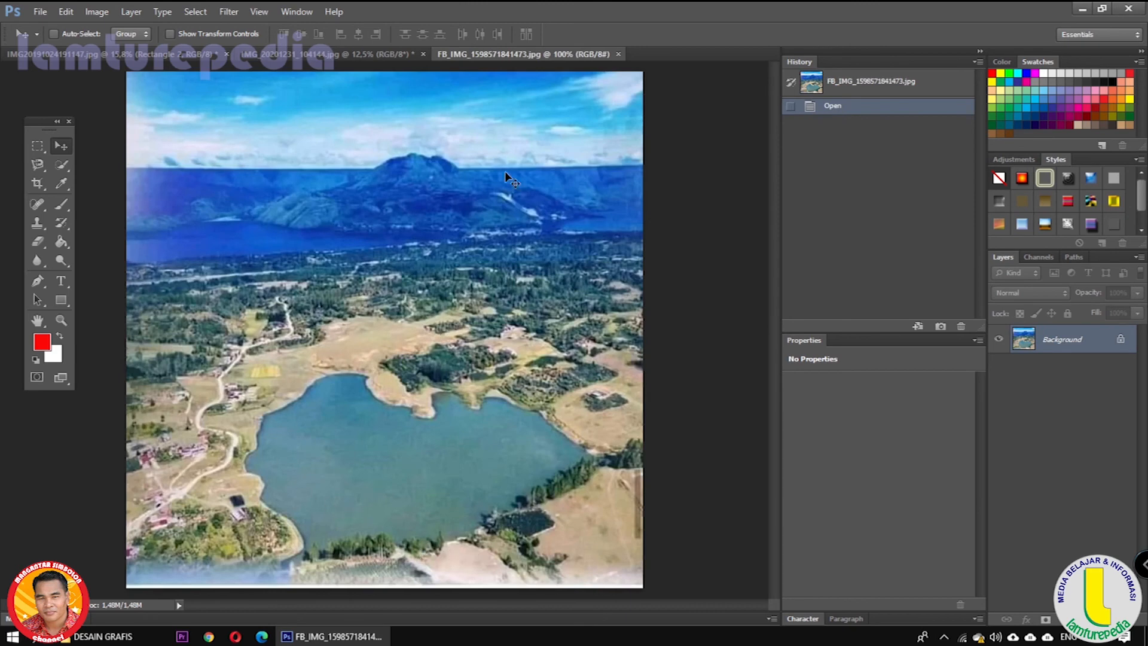
{"action": "left_click", "coordinate": [355, 52]}
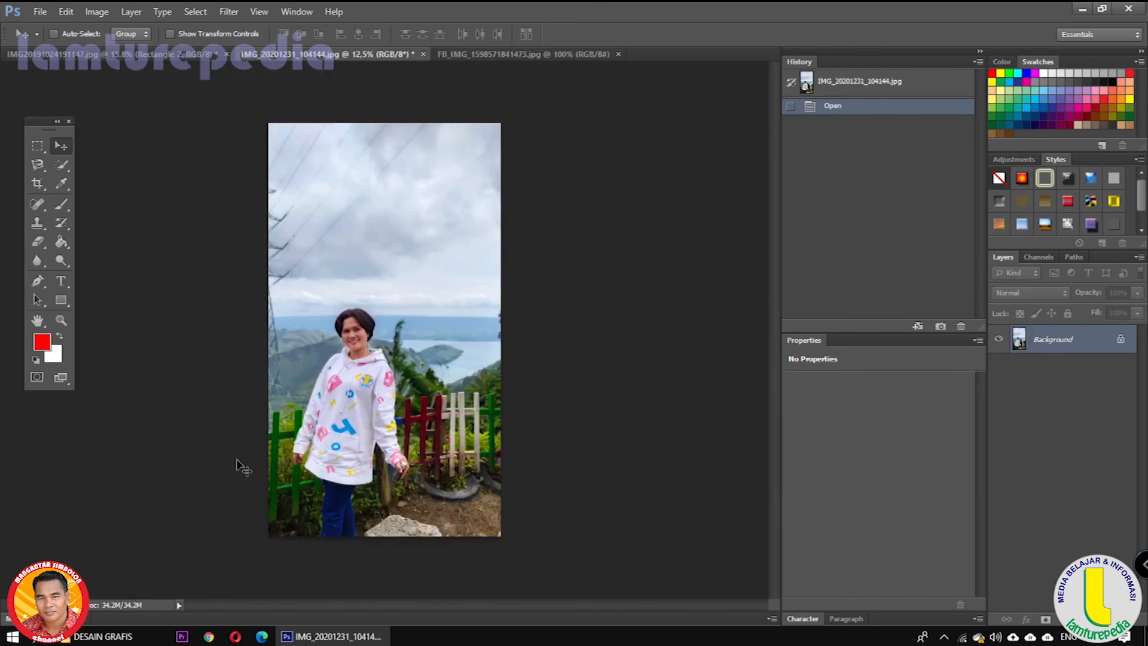
Trace the woman from her hair down to the hem of her hoodie with the Magnetic Lasso Tool to select her.
{"action": "left_click", "coordinate": [42, 168]}
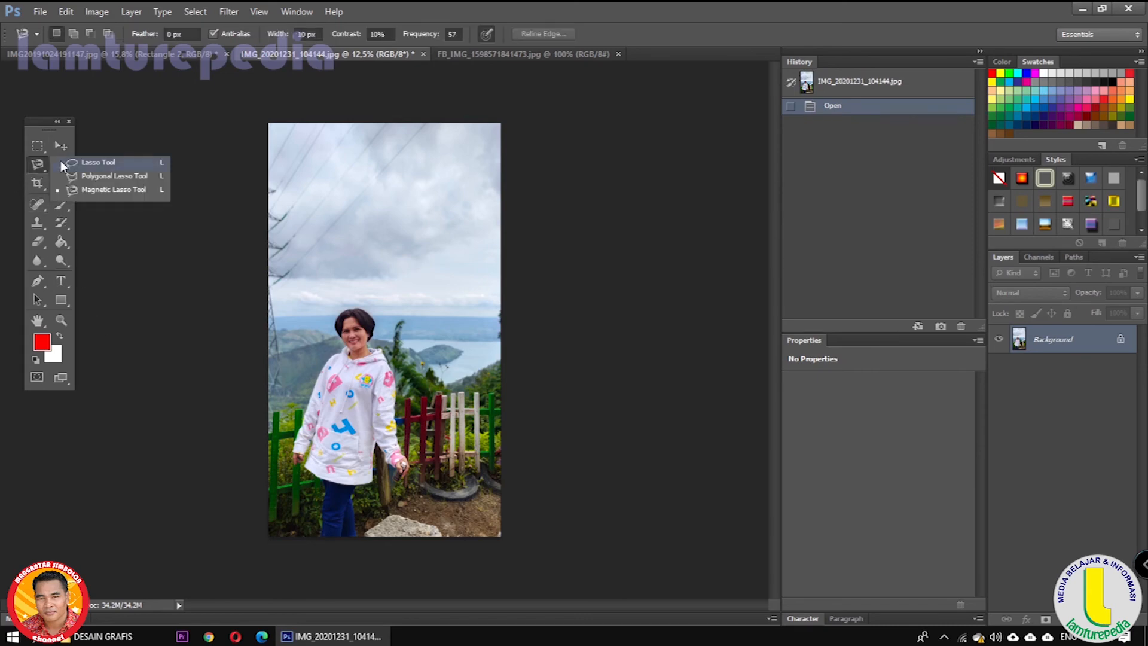
{"action": "left_click", "coordinate": [105, 189]}
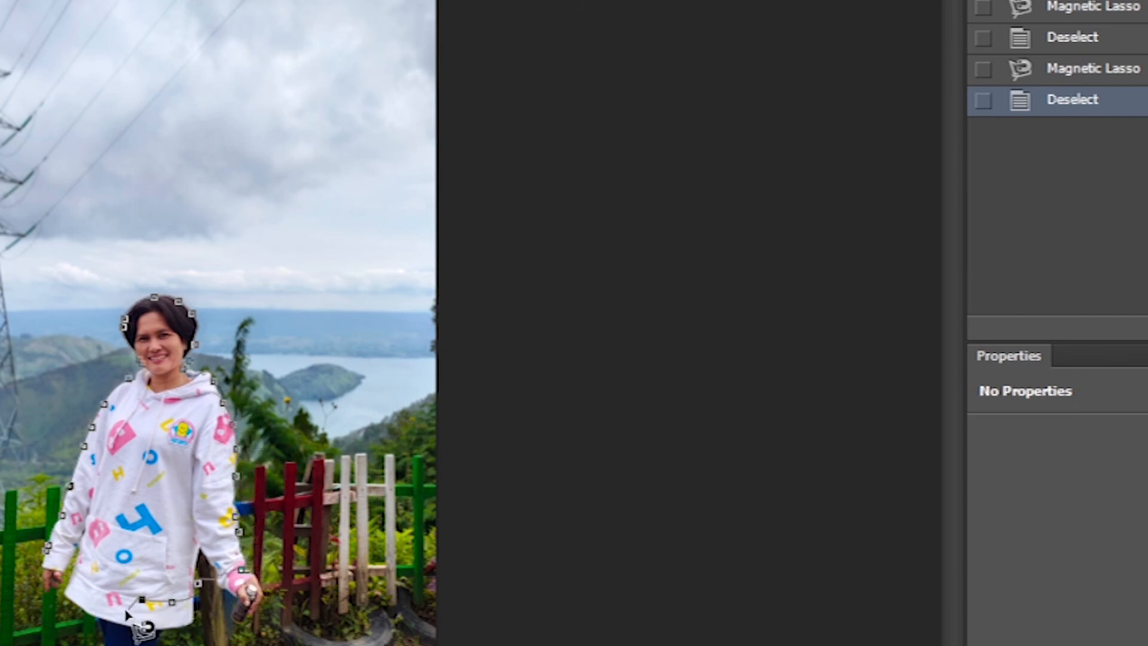
{"action": "left_click", "coordinate": [45, 598]}
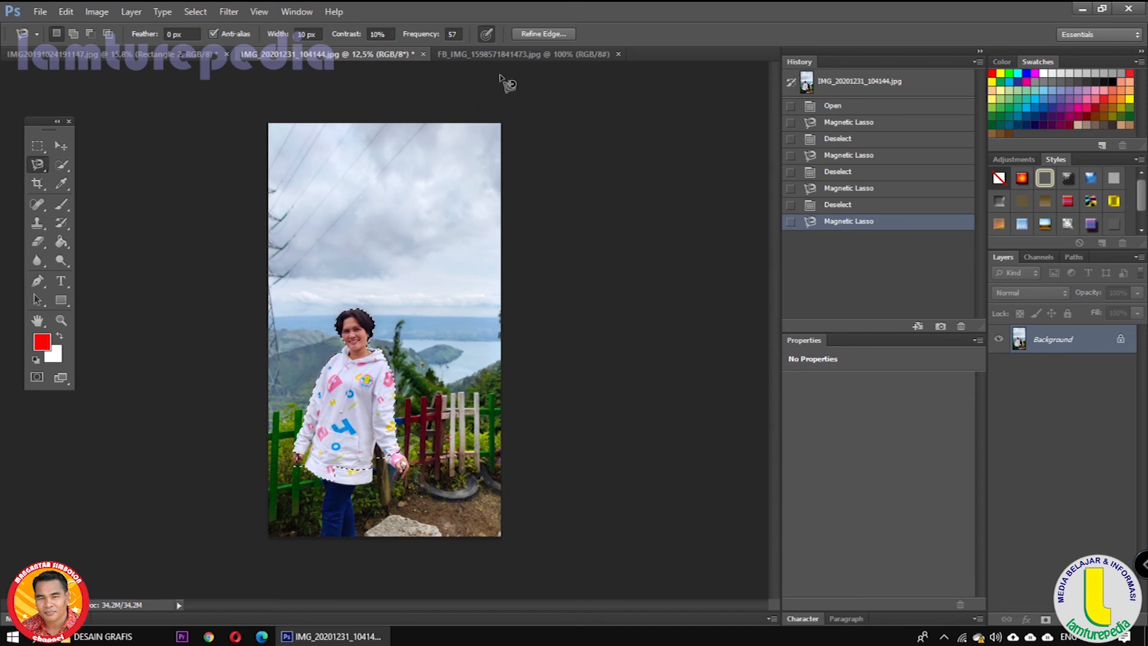
{"action": "left_click", "coordinate": [507, 53]}
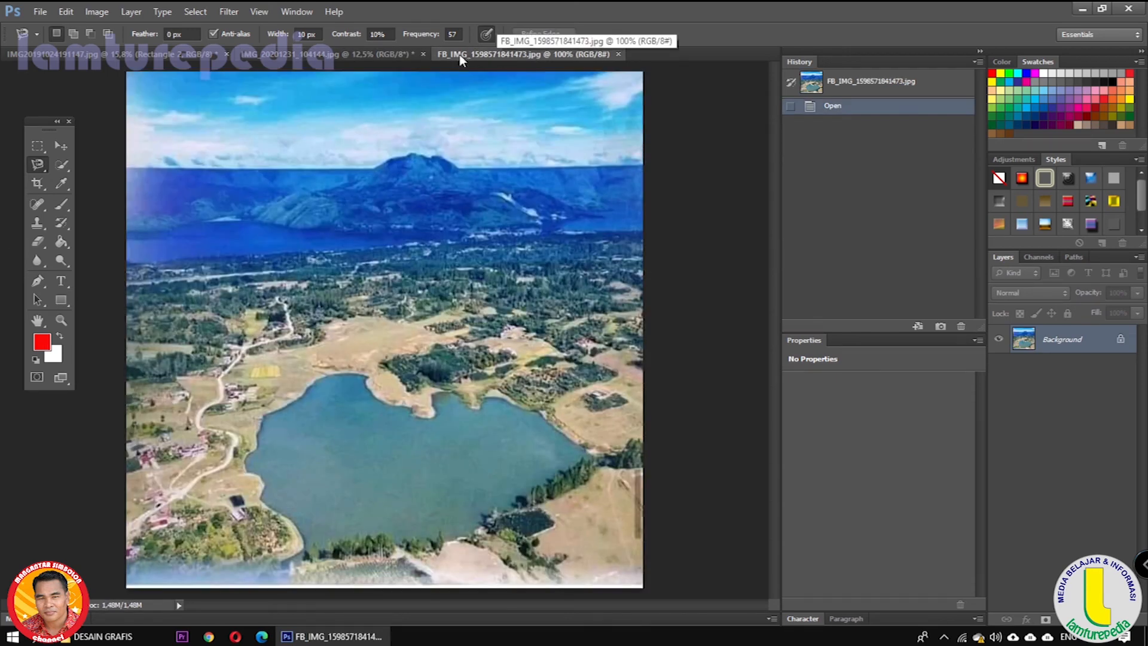
{"action": "left_click", "coordinate": [362, 53]}
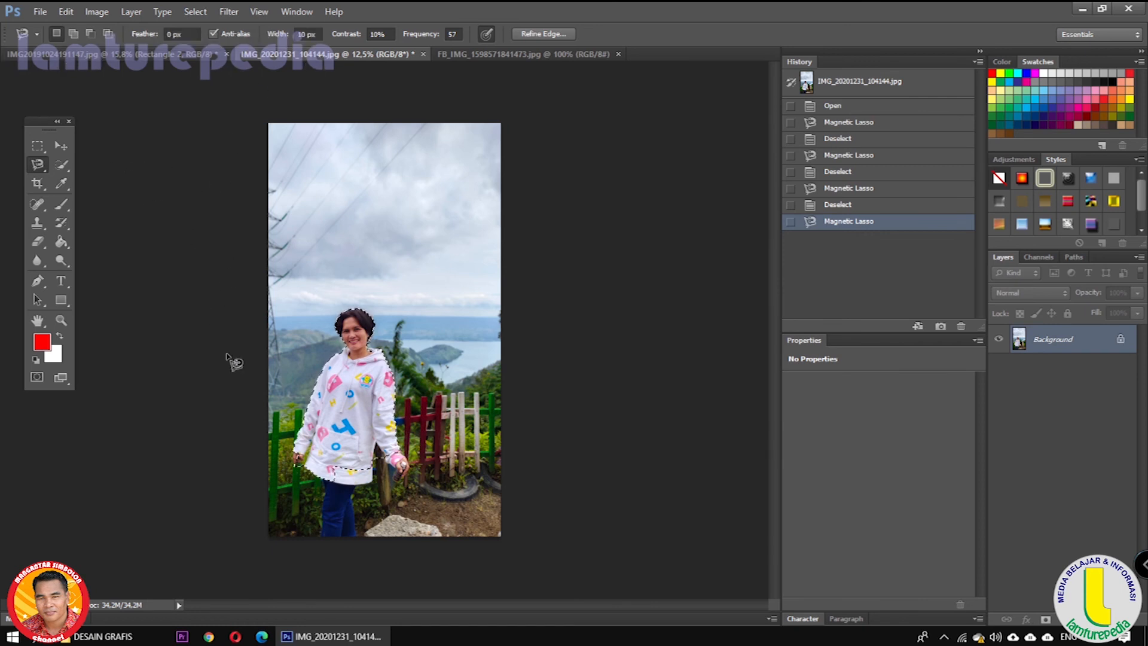
{"action": "left_click", "coordinate": [58, 146]}
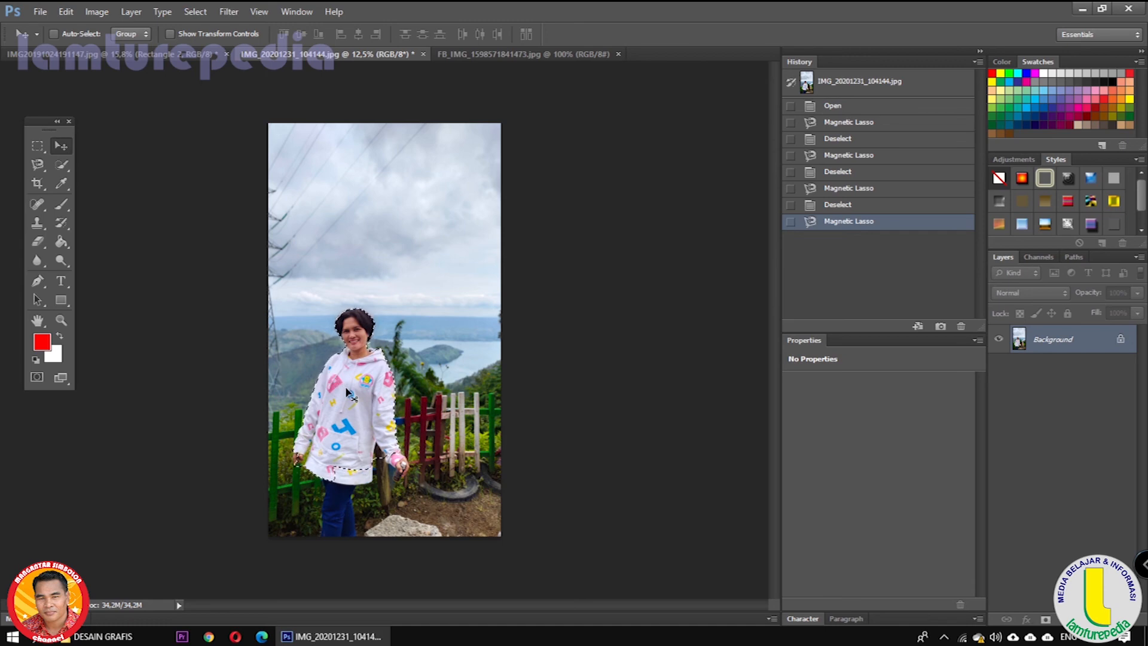
{"action": "left_click_drag", "start_coordinate": [347, 391], "coordinate": [237, 543]}
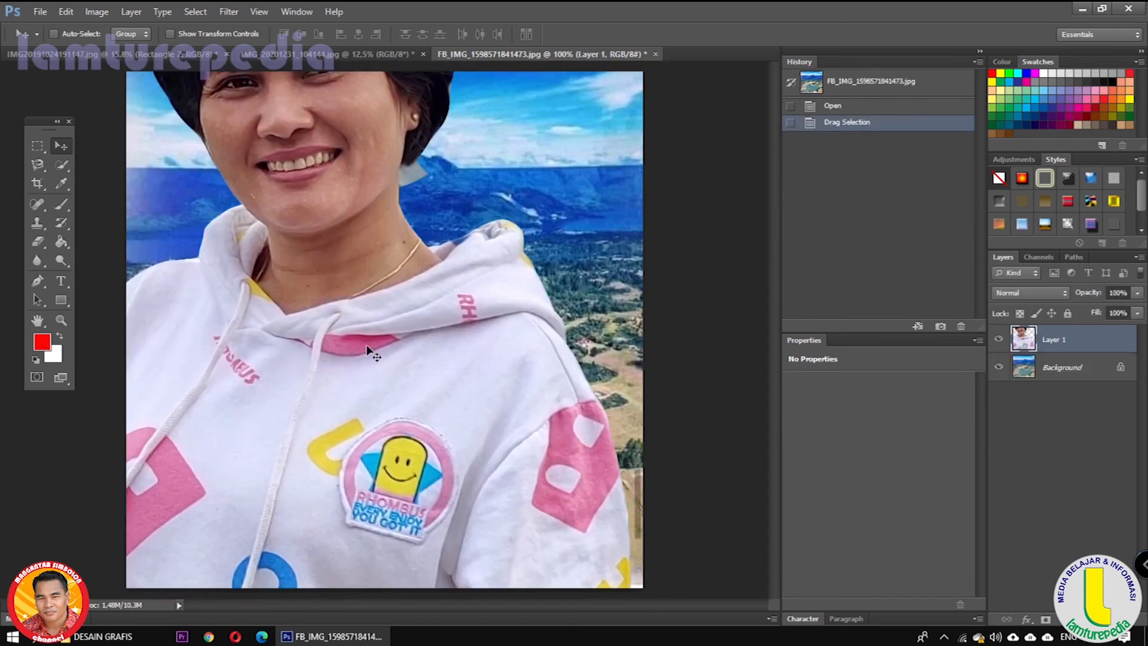
{"action": "left_click_drag", "start_coordinate": [311, 323], "coordinate": [336, 509]}
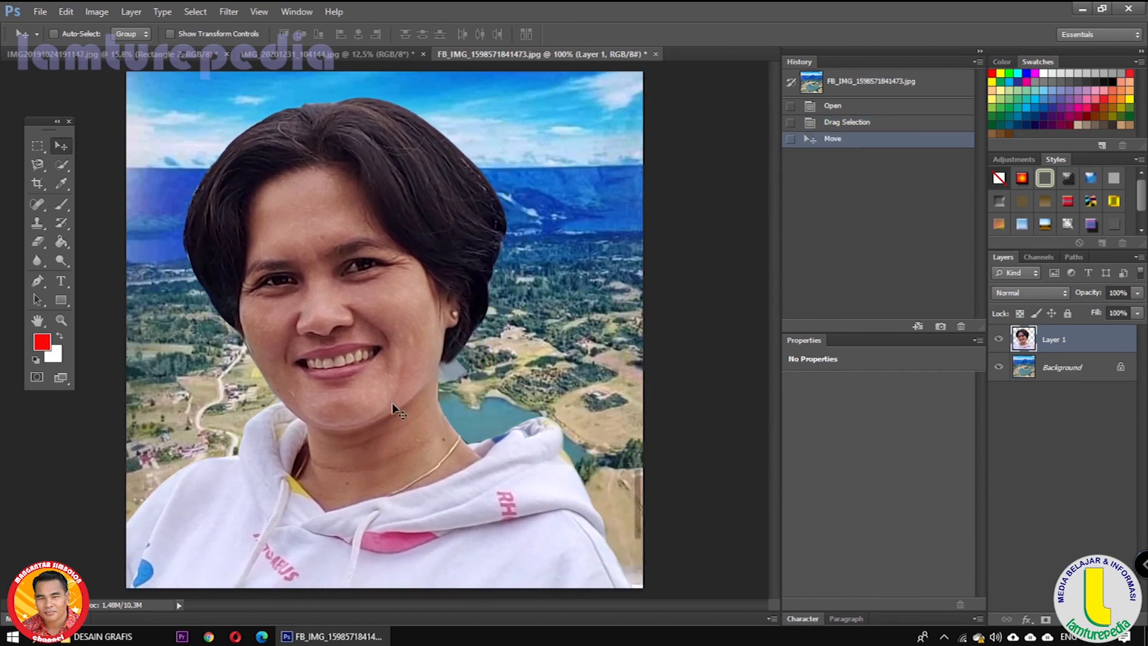
{"action": "left_click_drag", "start_coordinate": [382, 442], "coordinate": [387, 426]}
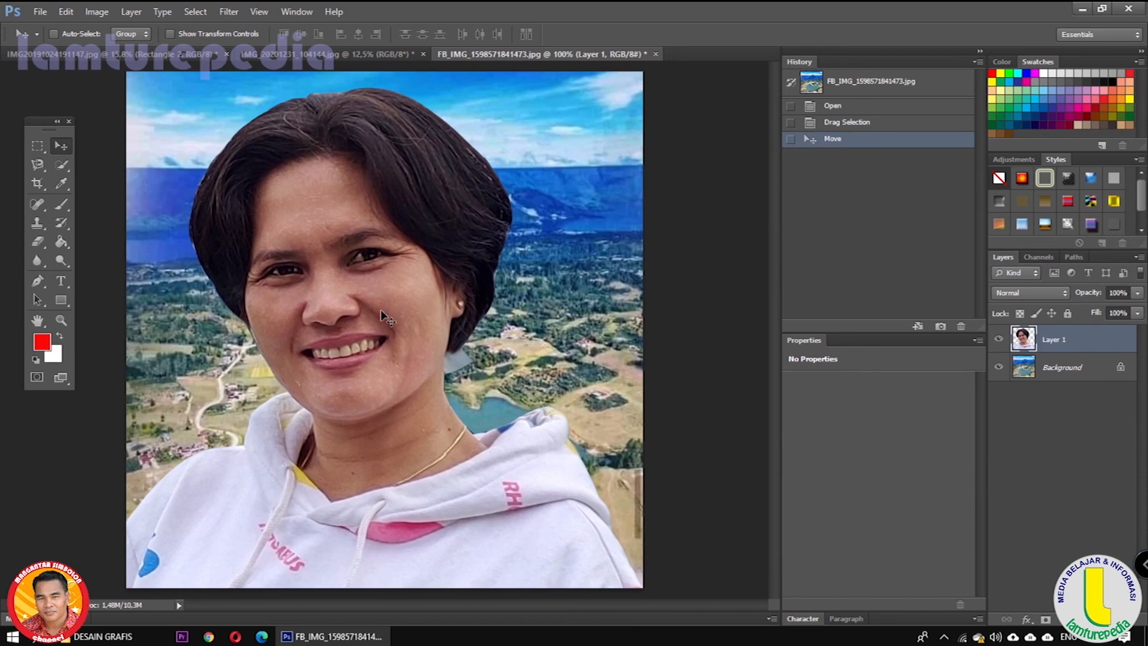
Scale the woman's layer proportionally to about 72% with Free Transform and shift her toward the landscape's lower left area.
{"action": "left_click", "coordinate": [65, 12]}
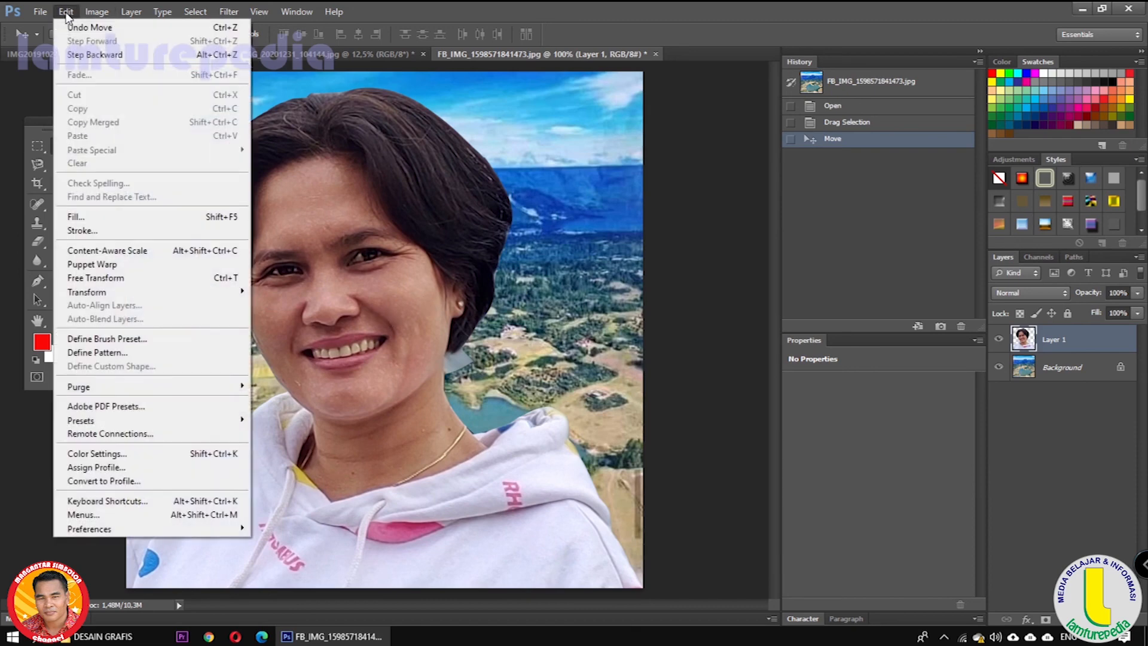
{"action": "left_click", "coordinate": [126, 281]}
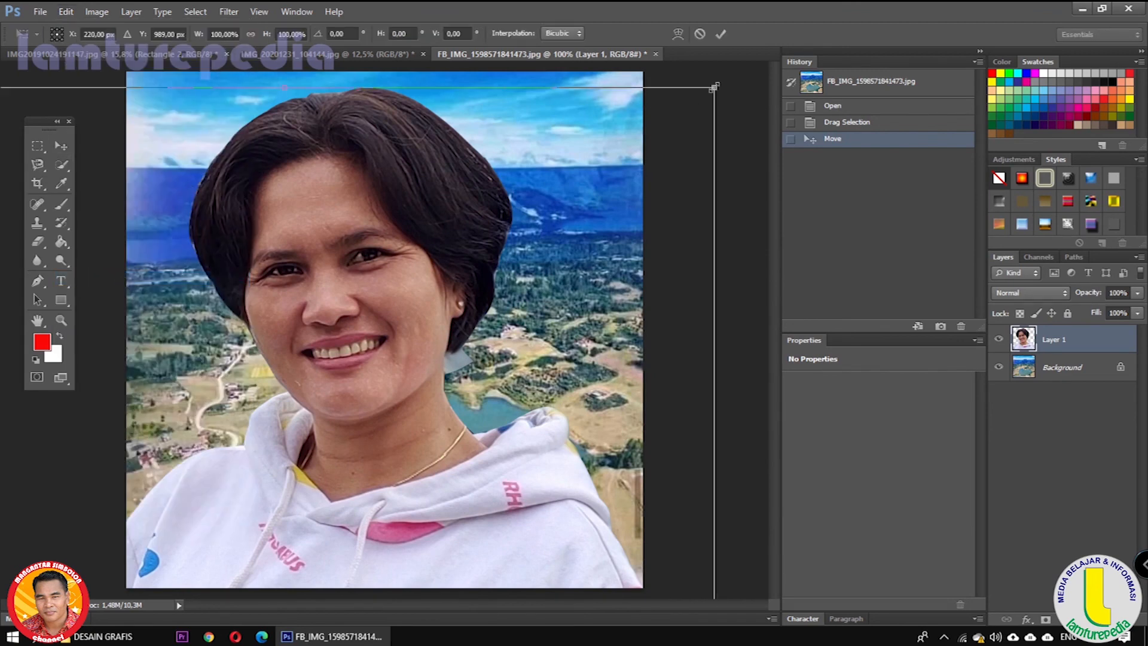
{"action": "left_click_drag", "start_coordinate": [714, 87], "coordinate": [641, 138]}
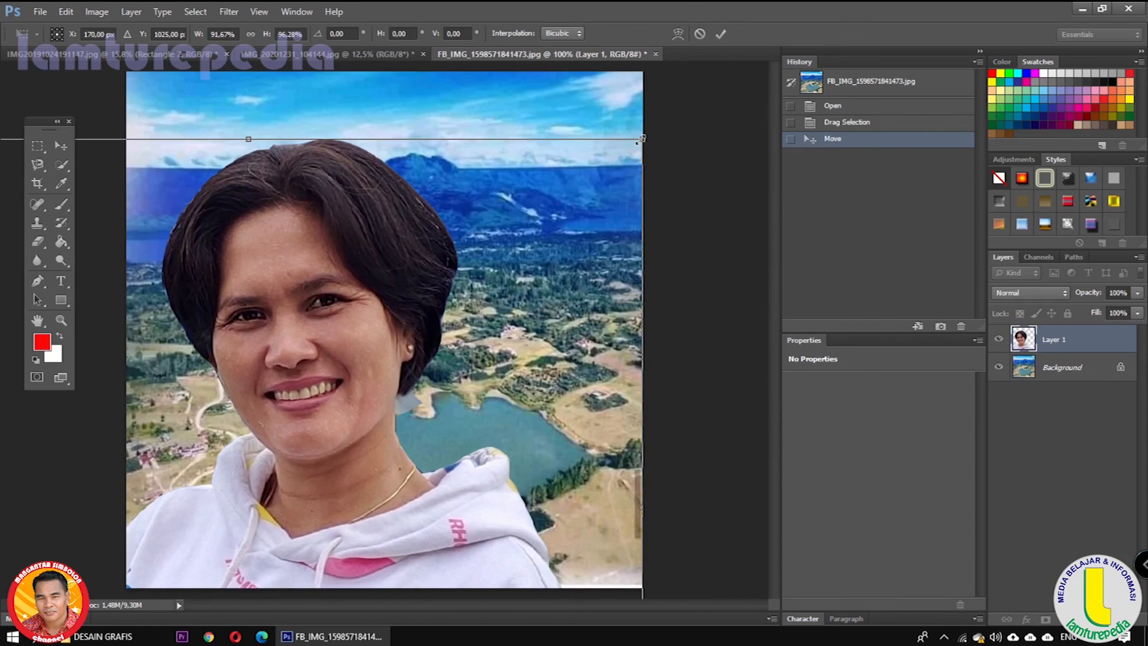
{"action": "key", "text": "ctrl+z"}
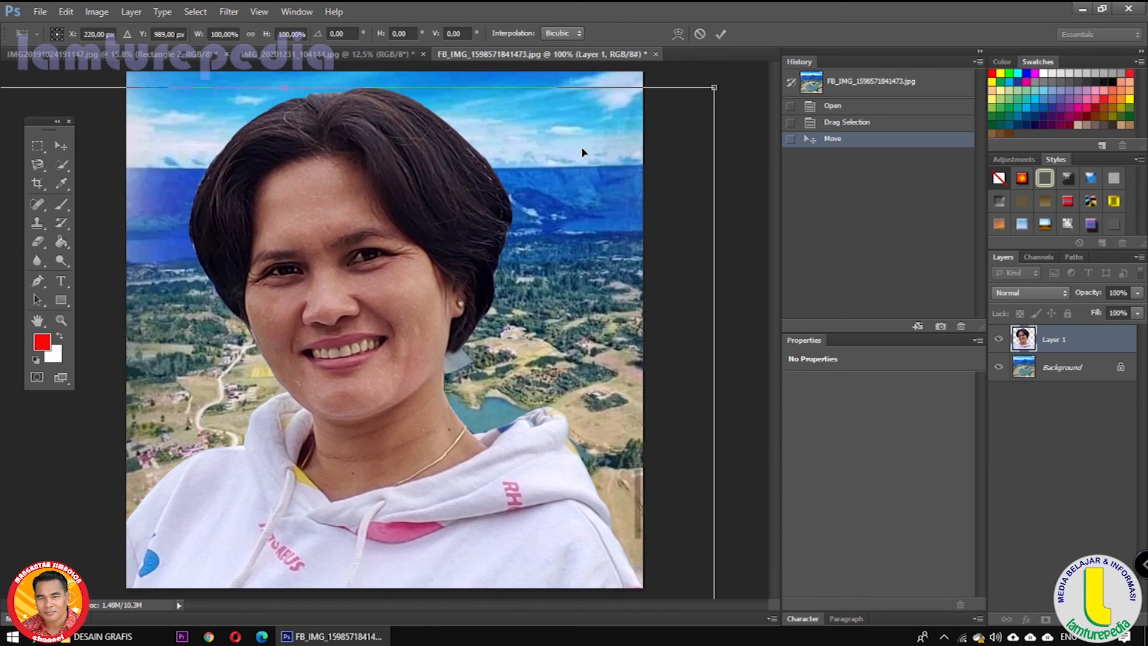
{"action": "left_click_drag", "start_coordinate": [714, 88], "coordinate": [476, 472]}
{"action": "left_click_drag", "start_coordinate": [286, 519], "coordinate": [410, 244]}
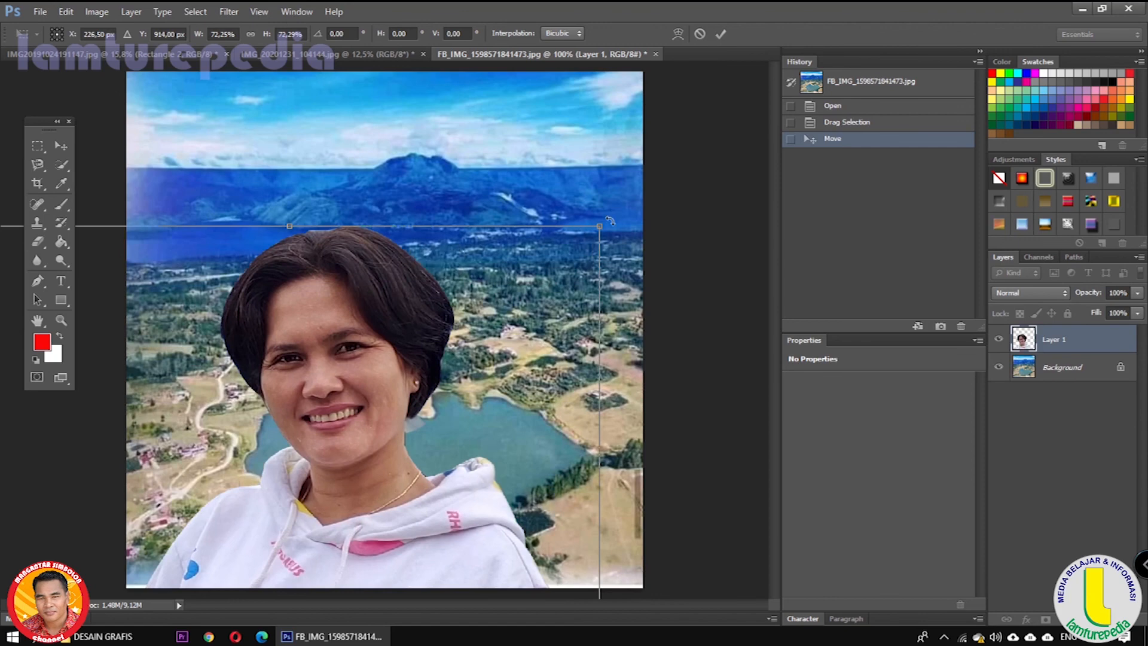
{"action": "left_click_drag", "start_coordinate": [375, 335], "coordinate": [332, 382]}
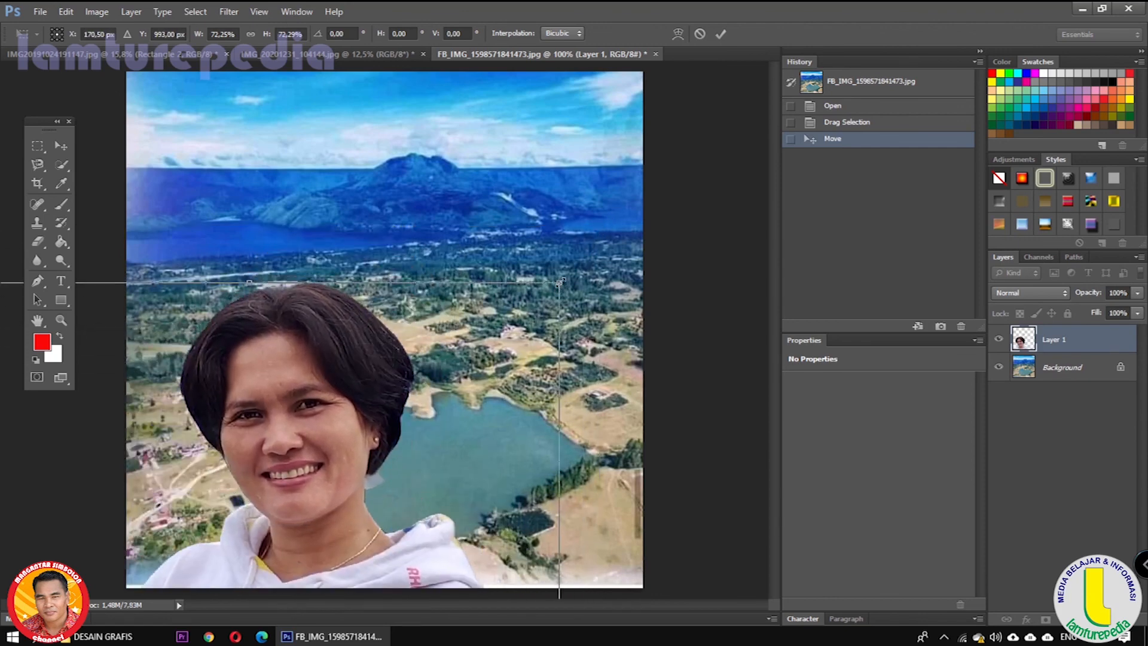
Shrink the woman's layer proportionally to about 27.6% and place her in front of the lake at the landscape's lower edge.
{"action": "left_click_drag", "start_coordinate": [558, 282], "coordinate": [358, 440]}
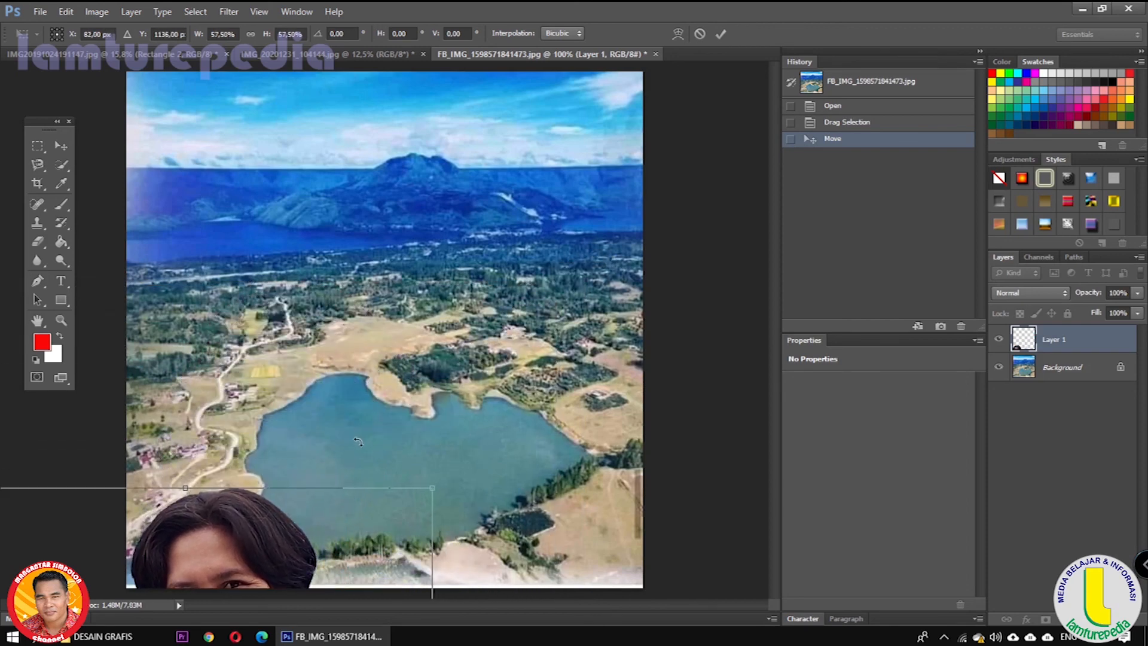
{"action": "left_click_drag", "start_coordinate": [215, 536], "coordinate": [498, 270]}
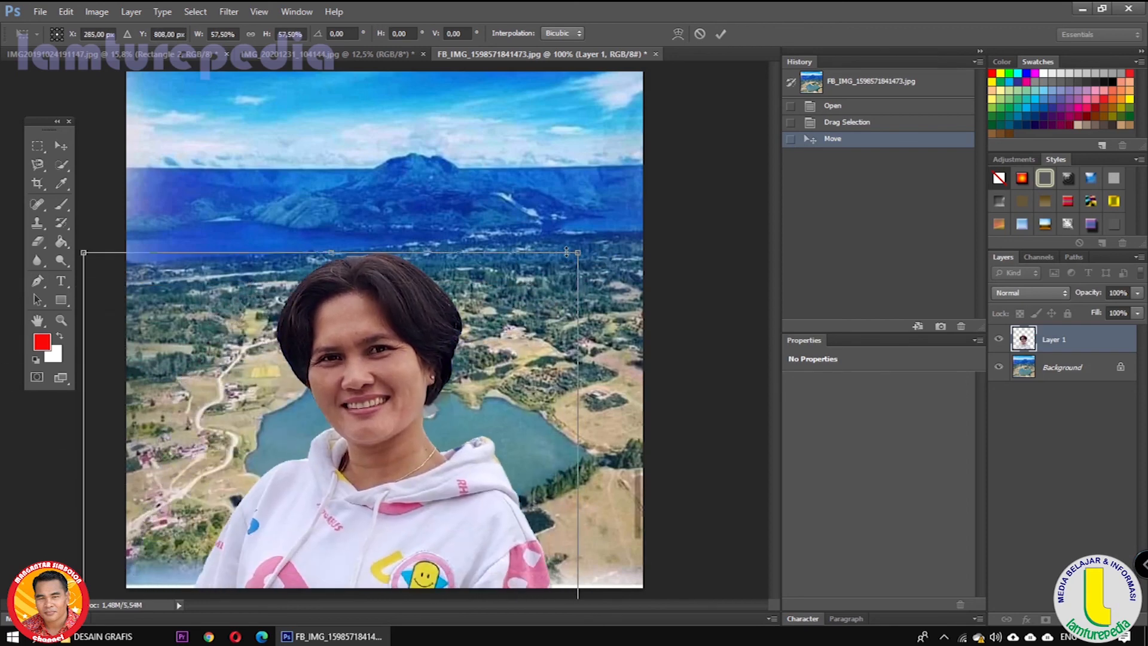
{"action": "left_click_drag", "start_coordinate": [579, 251], "coordinate": [306, 483]}
{"action": "left_click_drag", "start_coordinate": [250, 541], "coordinate": [306, 356]}
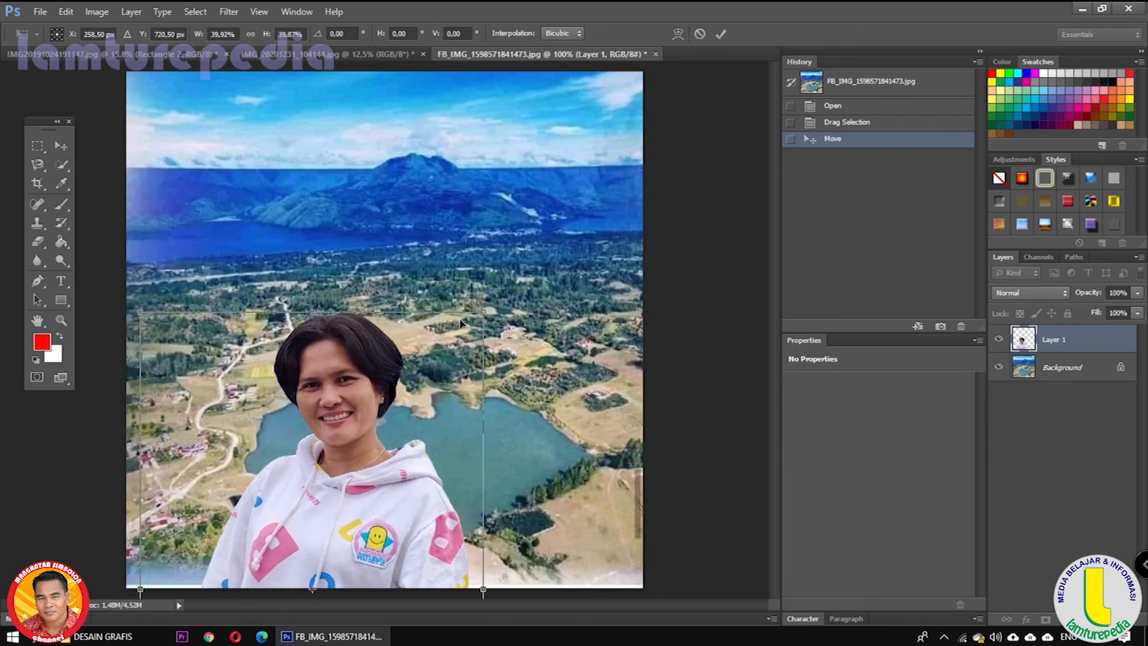
{"action": "left_click_drag", "start_coordinate": [483, 311], "coordinate": [378, 481]}
{"action": "left_click_drag", "start_coordinate": [299, 531], "coordinate": [355, 366]}
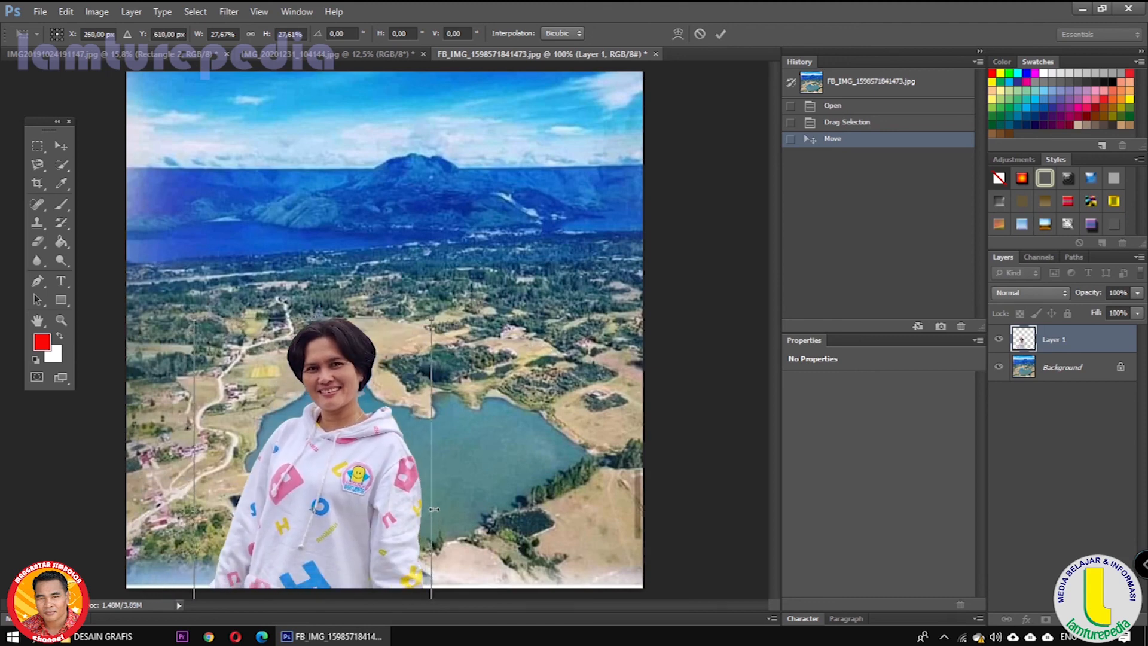
{"action": "left_click_drag", "start_coordinate": [434, 508], "coordinate": [300, 501]}
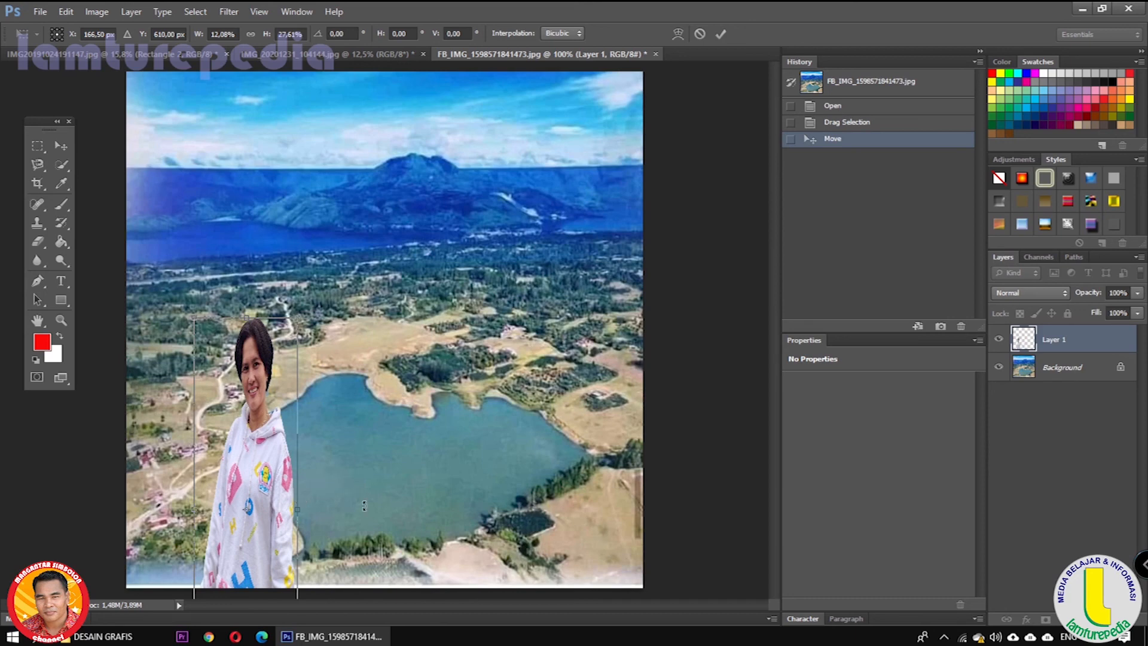
{"action": "key", "text": "ctrl+z"}
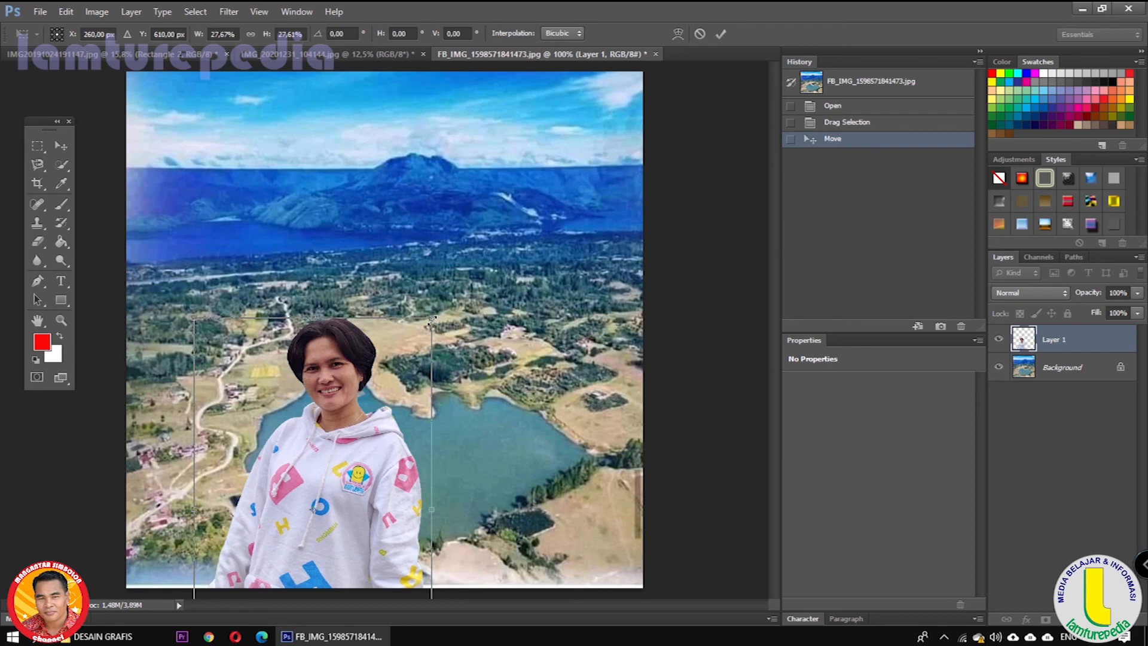
Scale the woman's layer proportionally to about 20.17%, place her at the landscape's lower right beside the lake, and apply the transform.
{"action": "left_click_drag", "start_coordinate": [430, 320], "coordinate": [329, 440]}
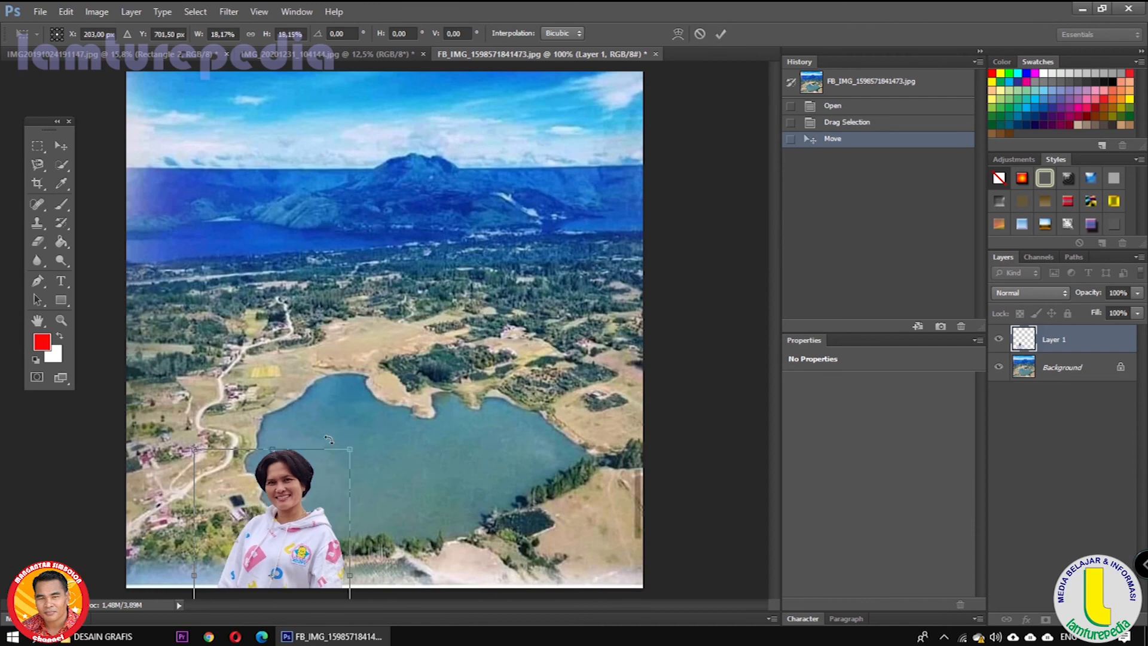
{"action": "left_click_drag", "start_coordinate": [286, 544], "coordinate": [555, 523]}
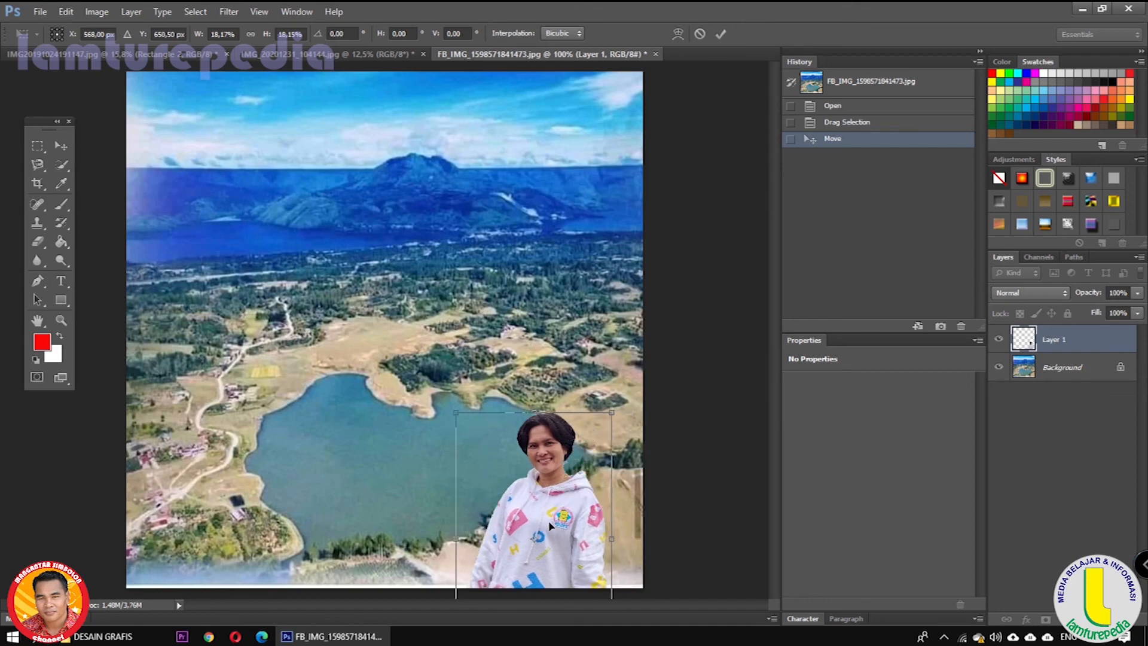
{"action": "left_click_drag", "start_coordinate": [454, 413], "coordinate": [439, 384]}
{"action": "left_click_drag", "start_coordinate": [531, 519], "coordinate": [554, 526]}
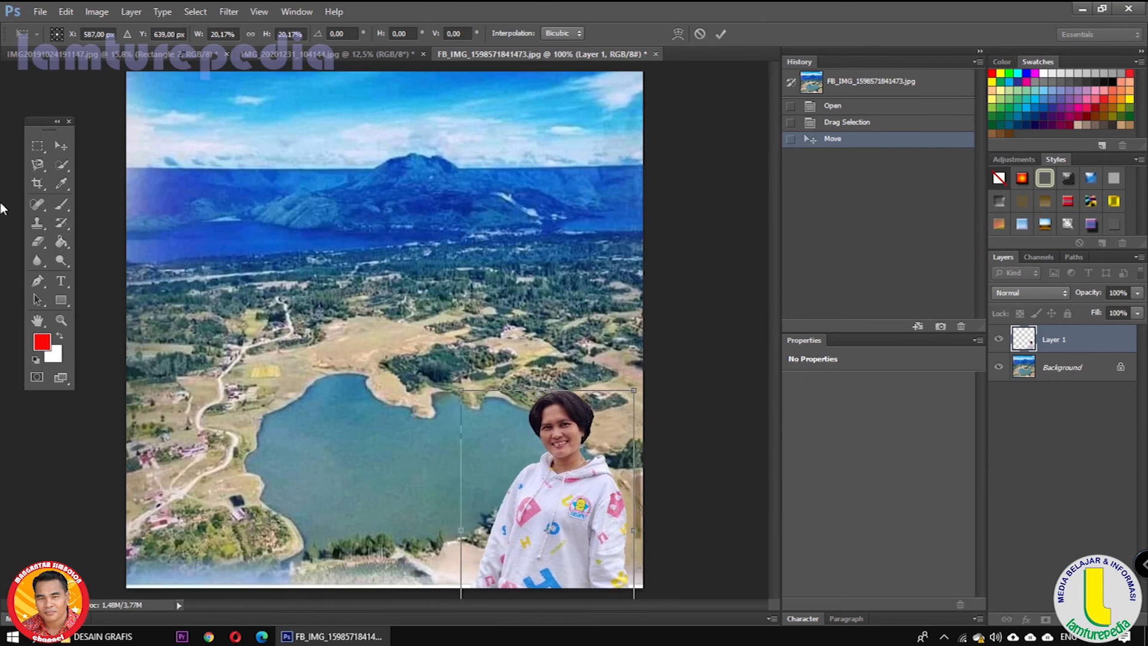
{"action": "left_click", "coordinate": [719, 35]}
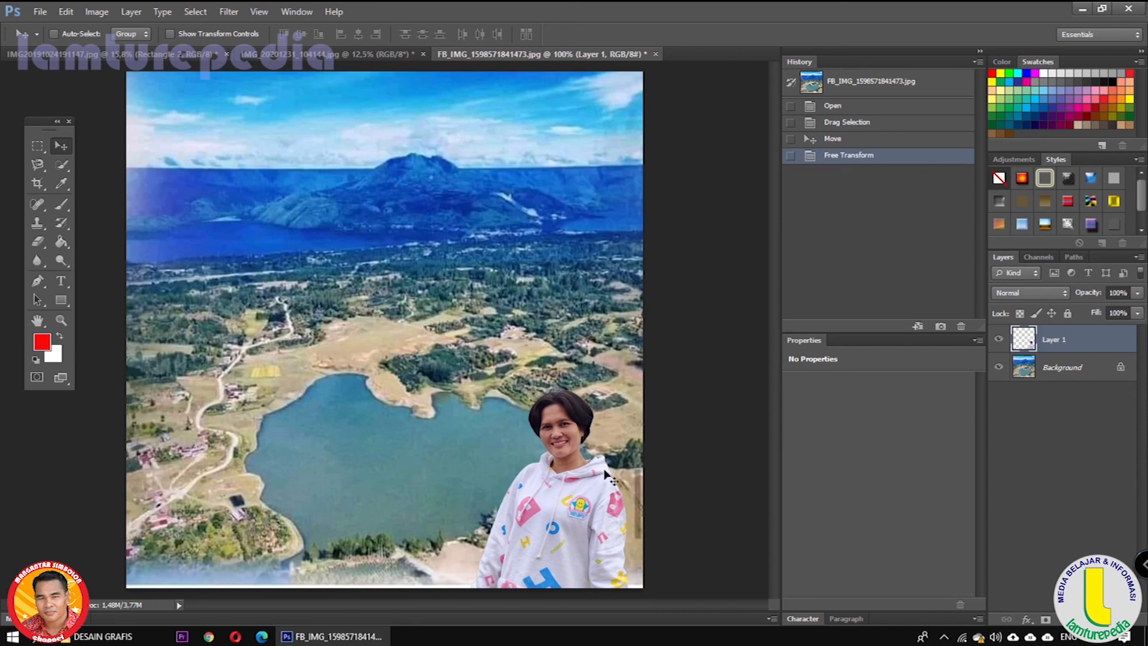
Compare the original IMG_20201231_104144 photo with the finished landscape composite, and minimize the program window.
{"action": "left_click", "coordinate": [332, 52]}
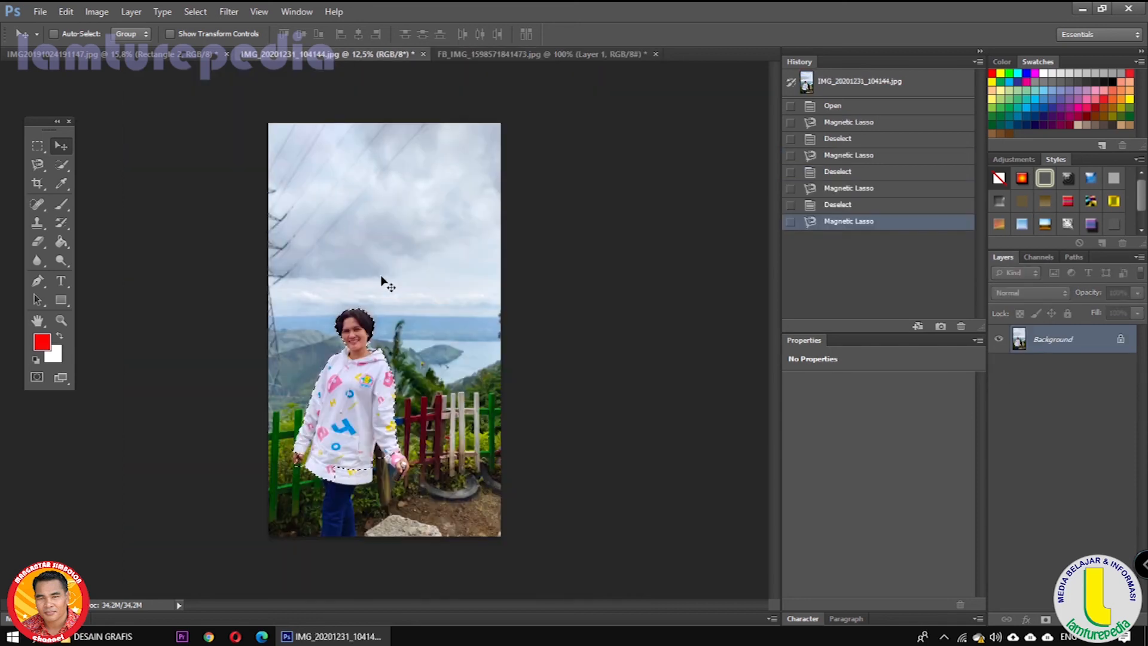
{"action": "left_click", "coordinate": [515, 54]}
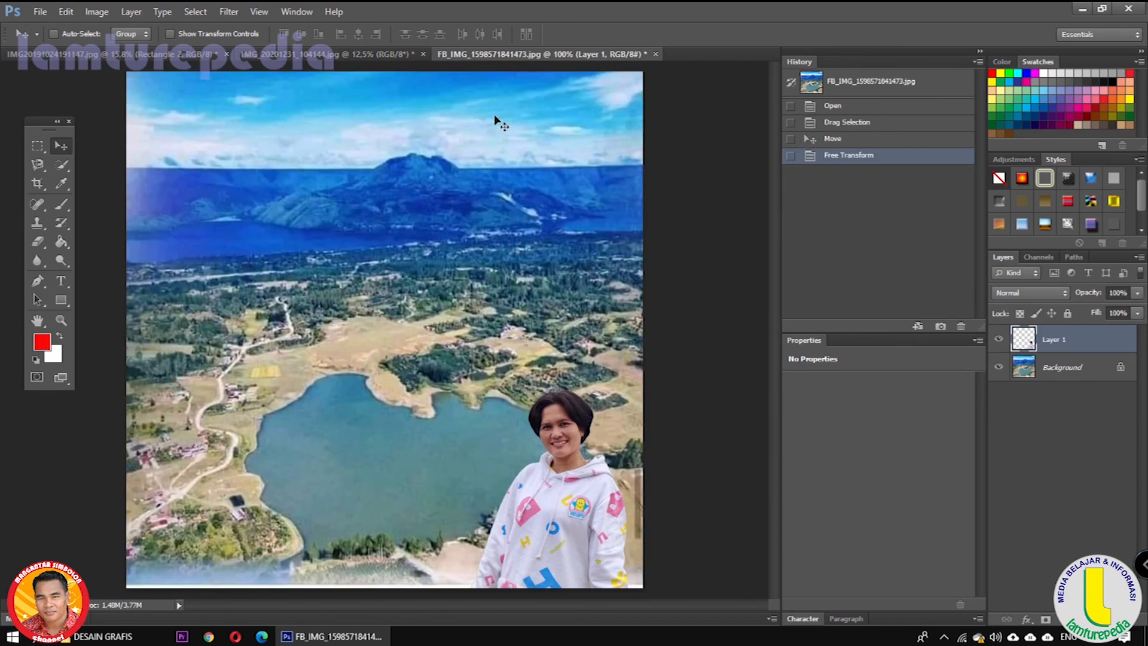
{"action": "left_click", "coordinate": [304, 55]}
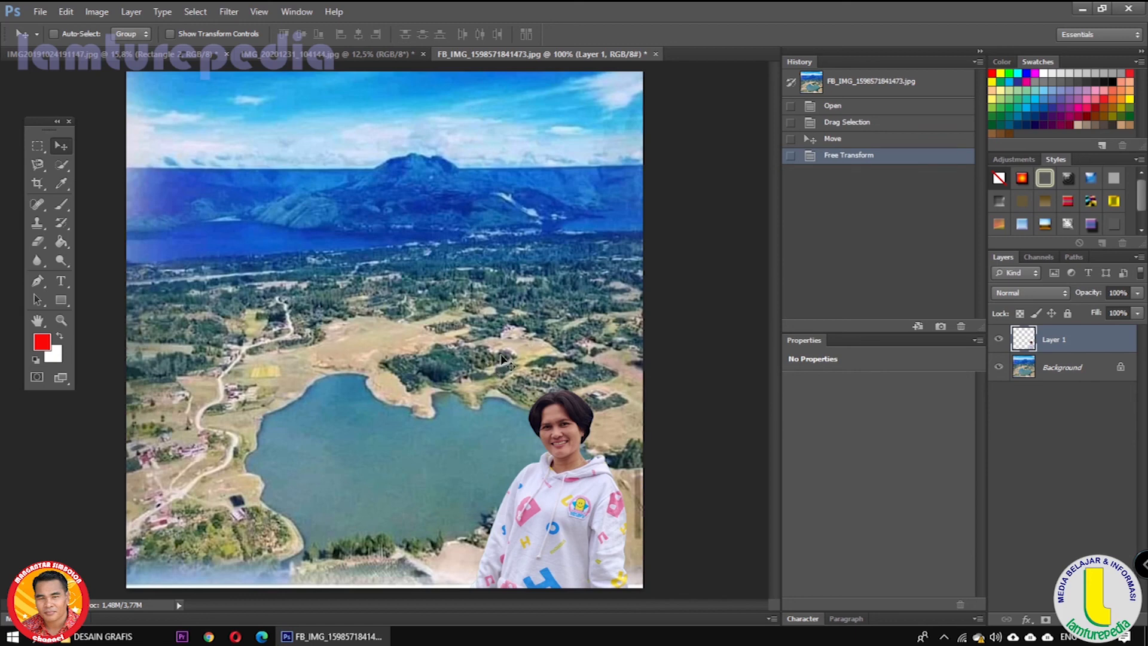
{"action": "left_click", "coordinate": [1083, 10]}
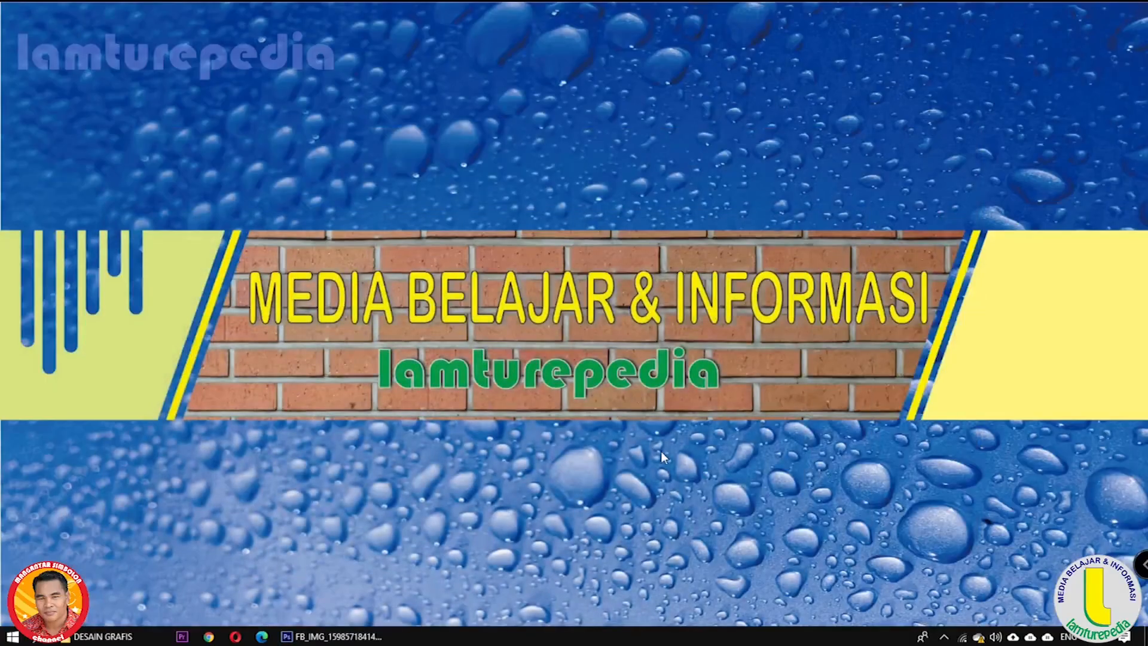